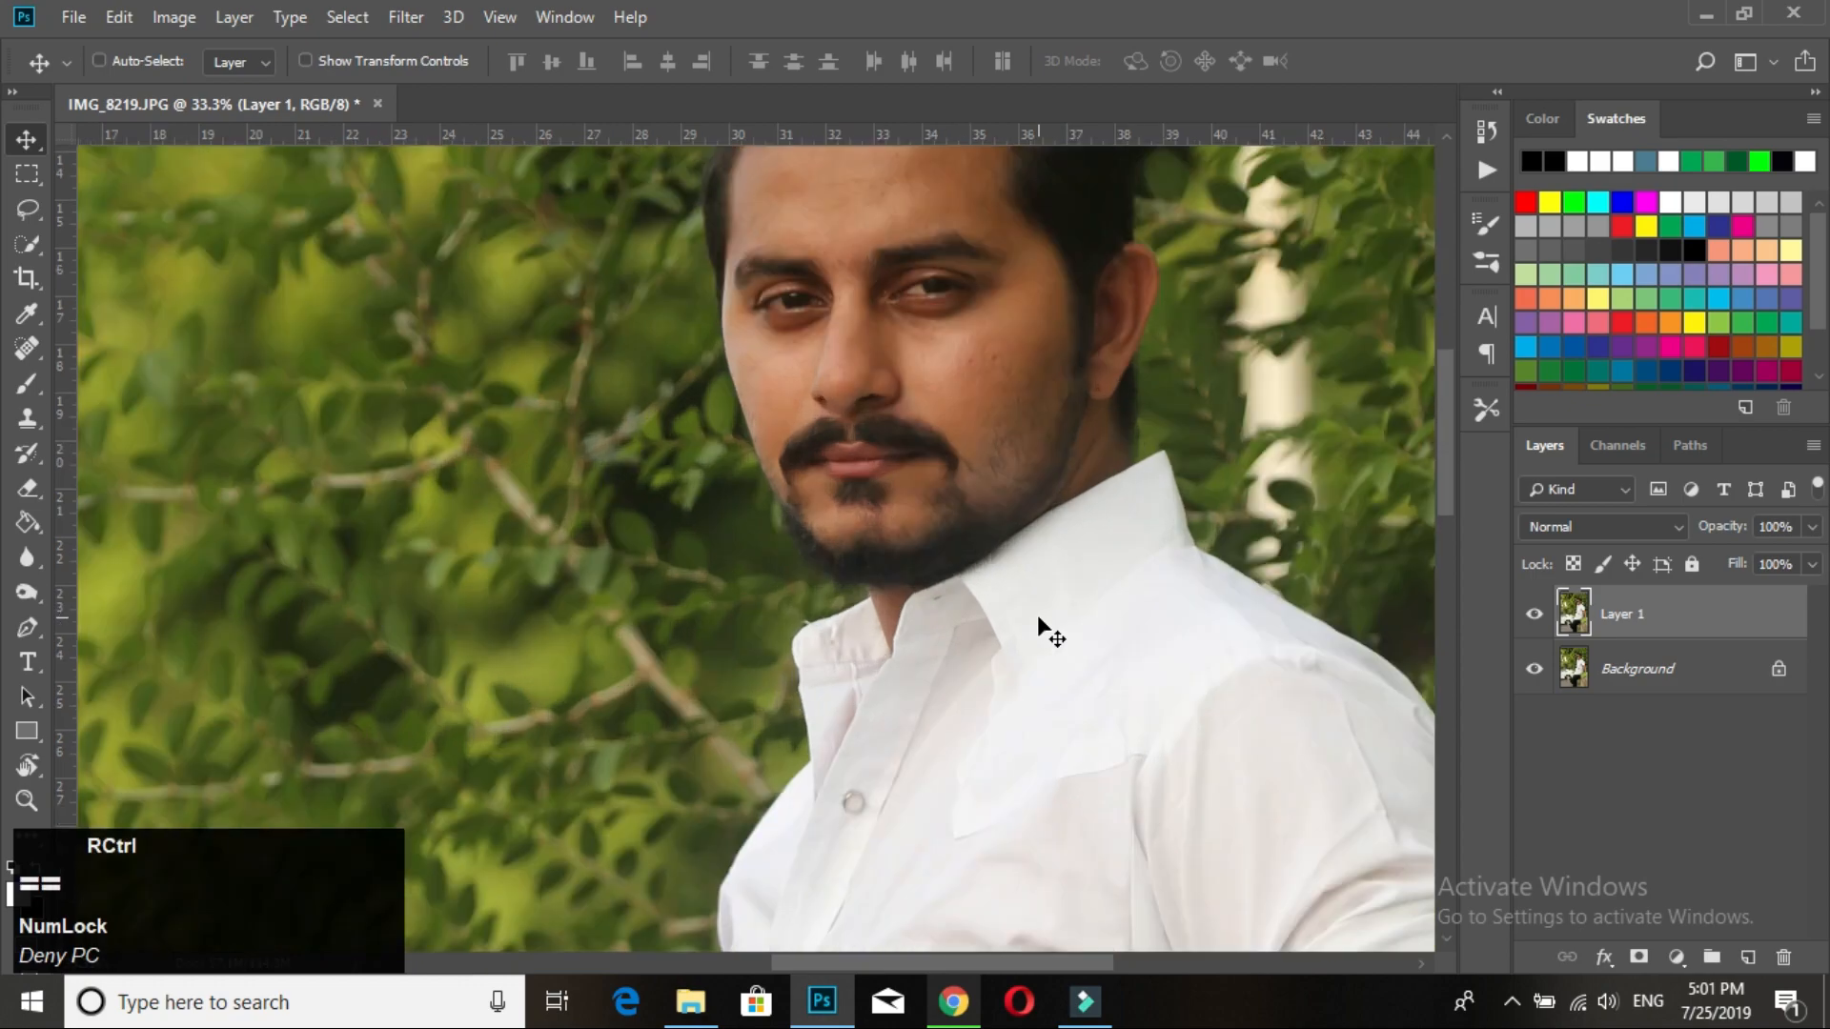
Step: Heal the blemishes on the cheek below the eye with the Spot Healing Brush
{"action": "left_click_drag", "start_coordinate": [1001, 575], "coordinate": [809, 724]}
{"action": "key", "text": "ctrl+equal"}
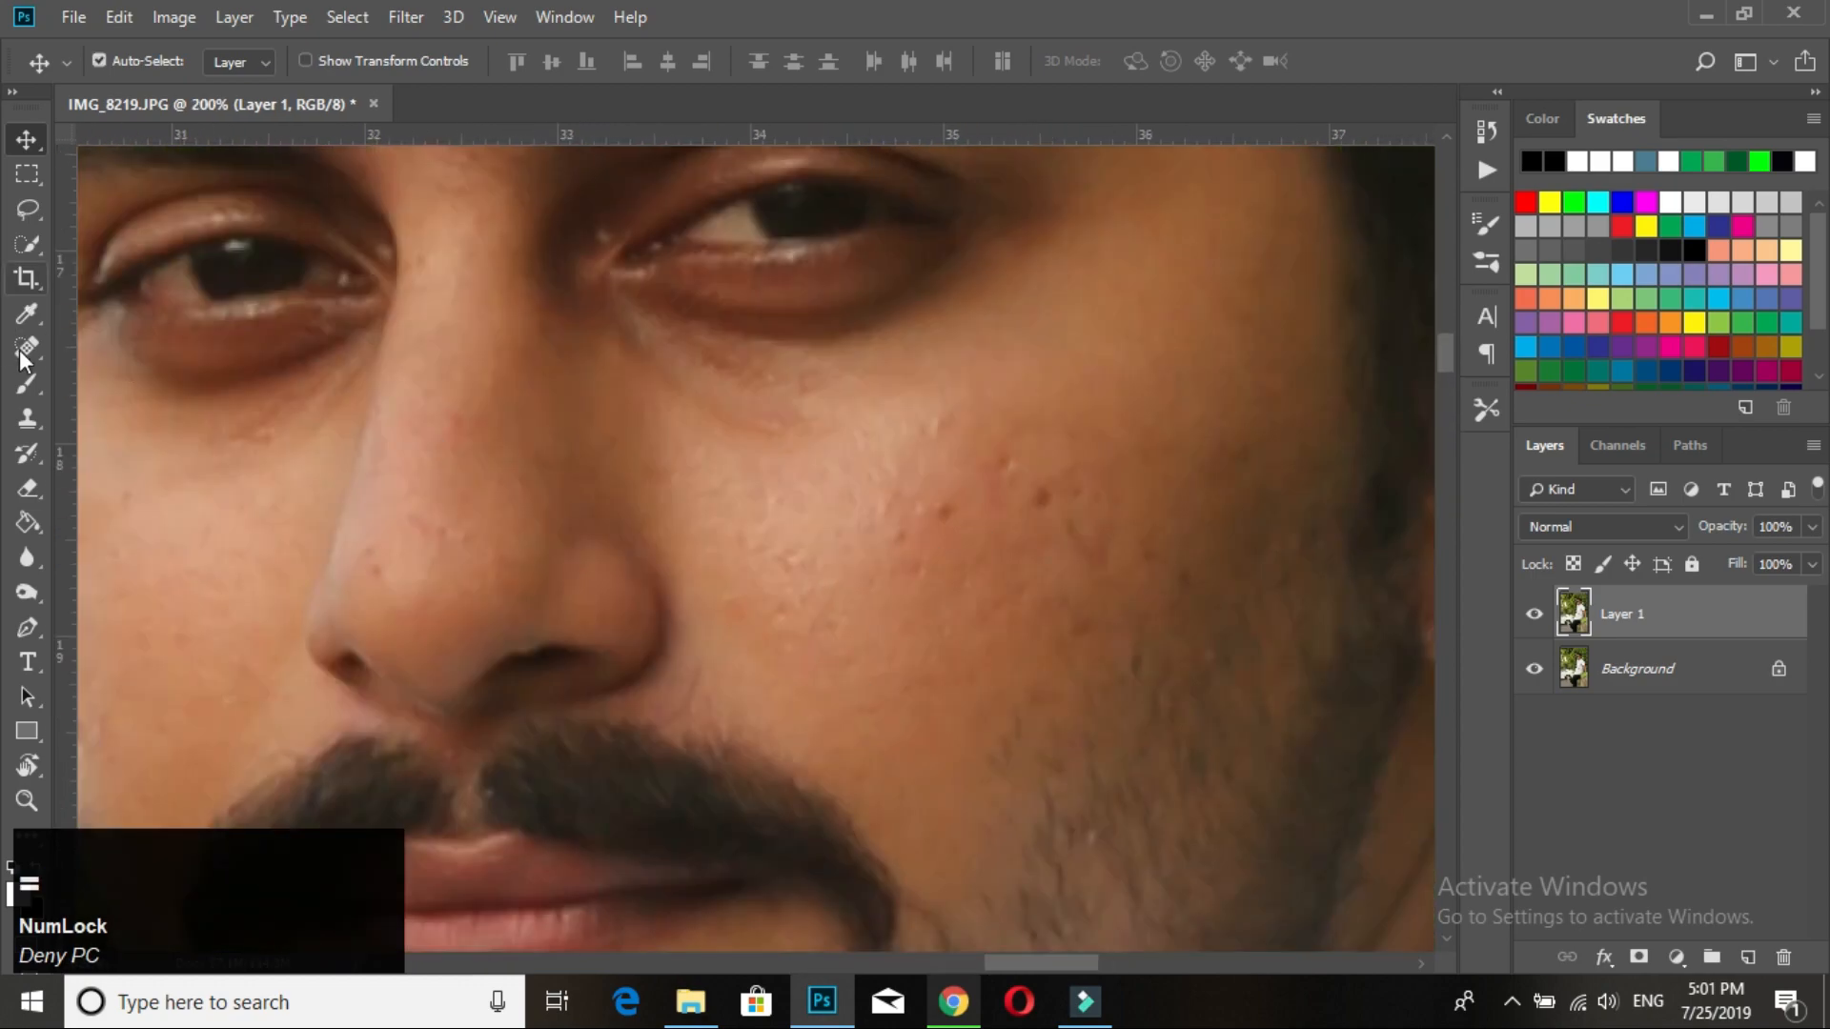
{"action": "right_click", "coordinate": [23, 354]}
{"action": "left_click", "coordinate": [94, 347]}
{"action": "right_click", "coordinate": [29, 353]}
{"action": "left_click", "coordinate": [92, 349]}
{"action": "left_click", "coordinate": [1037, 494]}
{"action": "left_click", "coordinate": [951, 507]}
{"action": "left_click", "coordinate": [911, 564]}
{"action": "left_click", "coordinate": [1079, 521]}
{"action": "left_click", "coordinate": [1148, 538]}
{"action": "mouse_move", "coordinate": [1005, 392]}
{"action": "left_mouse_down"}
{"action": "mouse_move", "coordinate": [993, 592]}
{"action": "mouse_move", "coordinate": [947, 618]}
{"action": "left_mouse_up"}
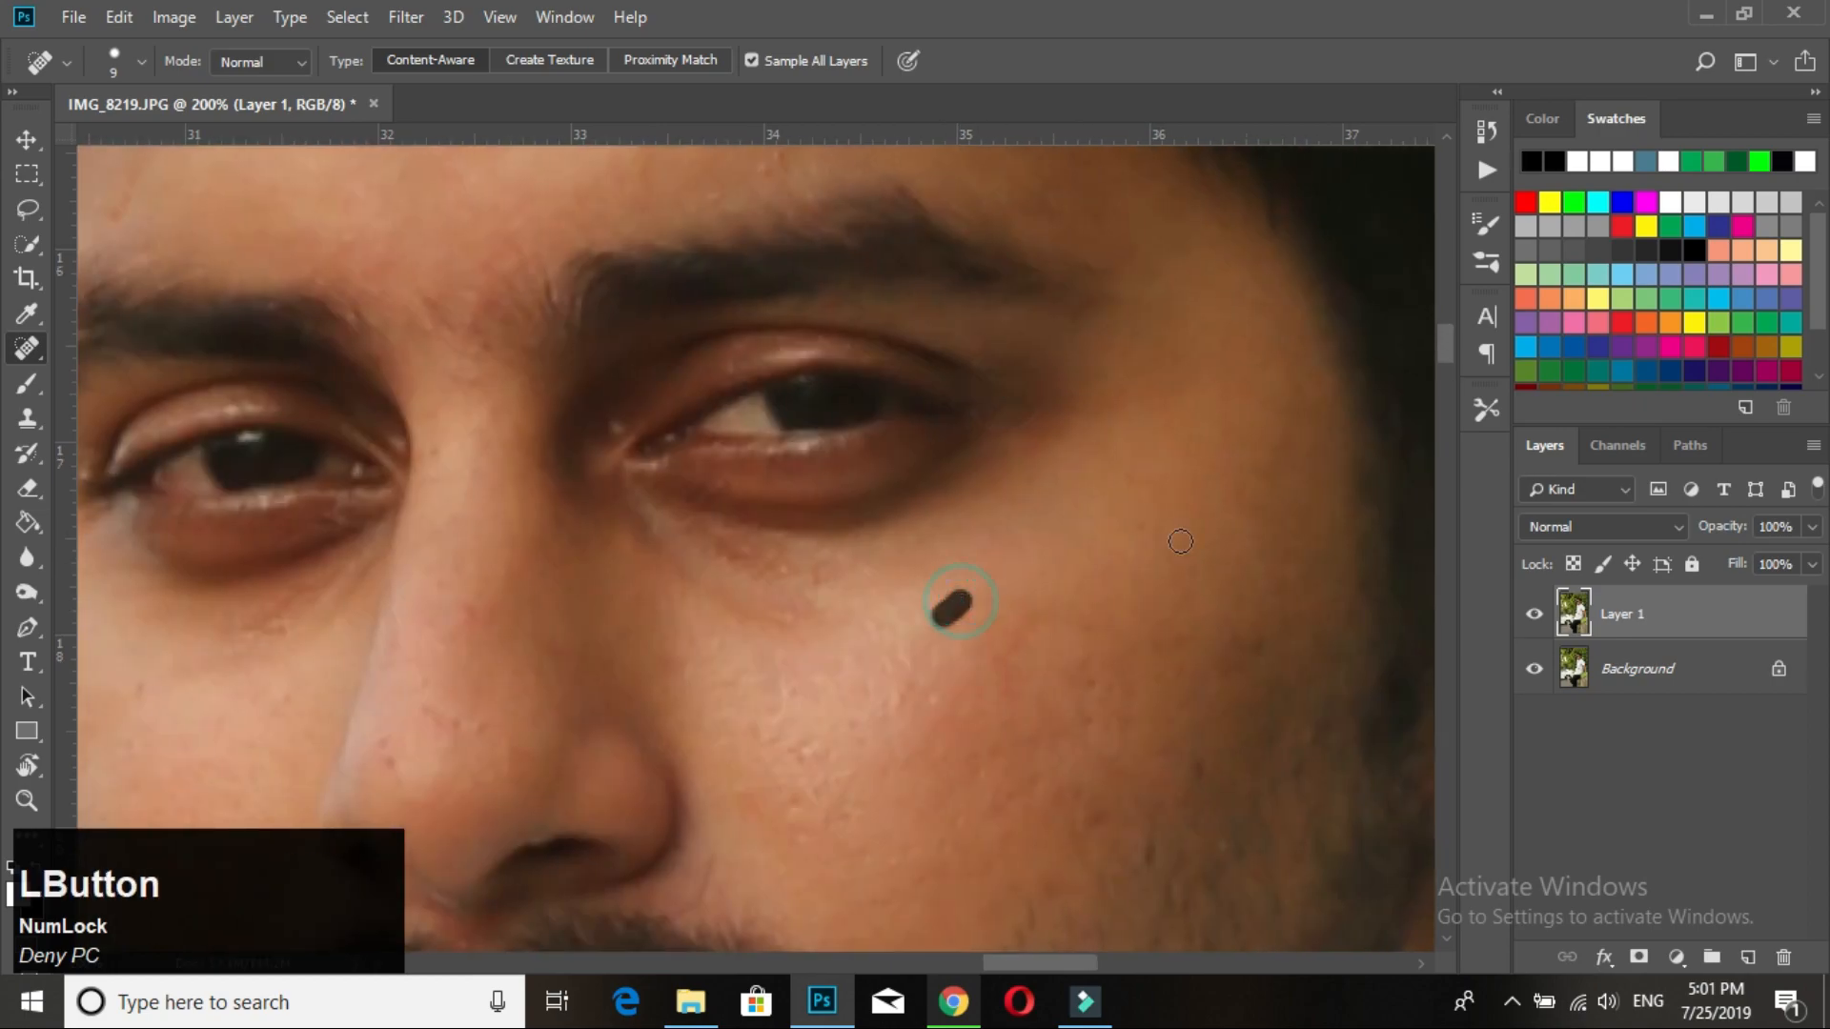
Step: Heal the spots on the forehead near the temple on the ear side
{"action": "left_click_drag", "start_coordinate": [1078, 314], "coordinate": [948, 518]}
{"action": "left_click_drag", "start_coordinate": [1005, 578], "coordinate": [1210, 892]}
{"action": "left_click", "coordinate": [829, 521]}
{"action": "left_click", "coordinate": [1068, 498]}
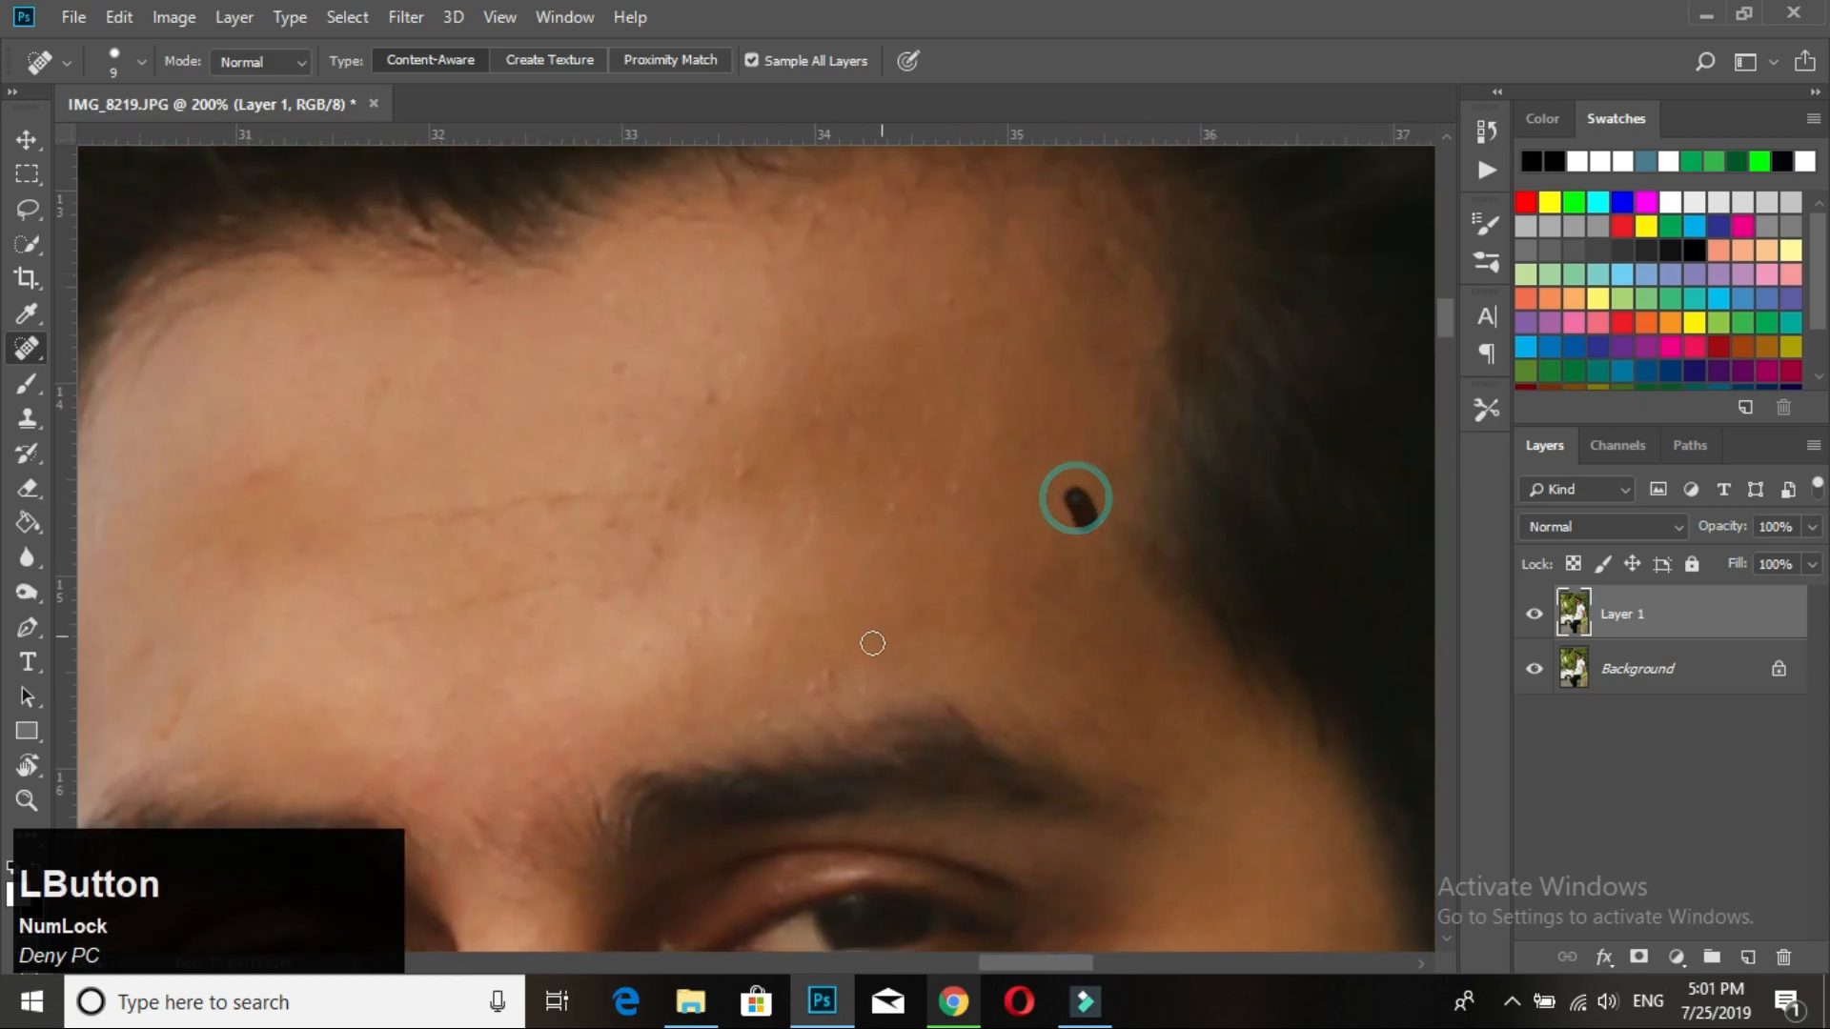
Step: Heal the small blemishes across the middle of the forehead above the eyebrows
{"action": "mouse_move", "coordinate": [757, 461]}
{"action": "left_mouse_down"}
{"action": "mouse_move", "coordinate": [916, 536]}
{"action": "mouse_move", "coordinate": [1037, 535]}
{"action": "mouse_move", "coordinate": [1300, 358]}
{"action": "left_mouse_up"}
{"action": "left_click", "coordinate": [884, 488]}
{"action": "left_click", "coordinate": [807, 472]}
{"action": "left_click", "coordinate": [930, 569]}
{"action": "left_click_drag", "start_coordinate": [815, 434], "coordinate": [911, 411]}
{"action": "mouse_move", "coordinate": [901, 429]}
{"action": "left_mouse_down"}
{"action": "mouse_move", "coordinate": [976, 427]}
{"action": "mouse_move", "coordinate": [1044, 393]}
{"action": "left_mouse_up"}
{"action": "left_click", "coordinate": [1097, 474]}
{"action": "left_click", "coordinate": [1086, 417]}
{"action": "left_click", "coordinate": [1127, 421]}
{"action": "left_click", "coordinate": [1165, 448]}
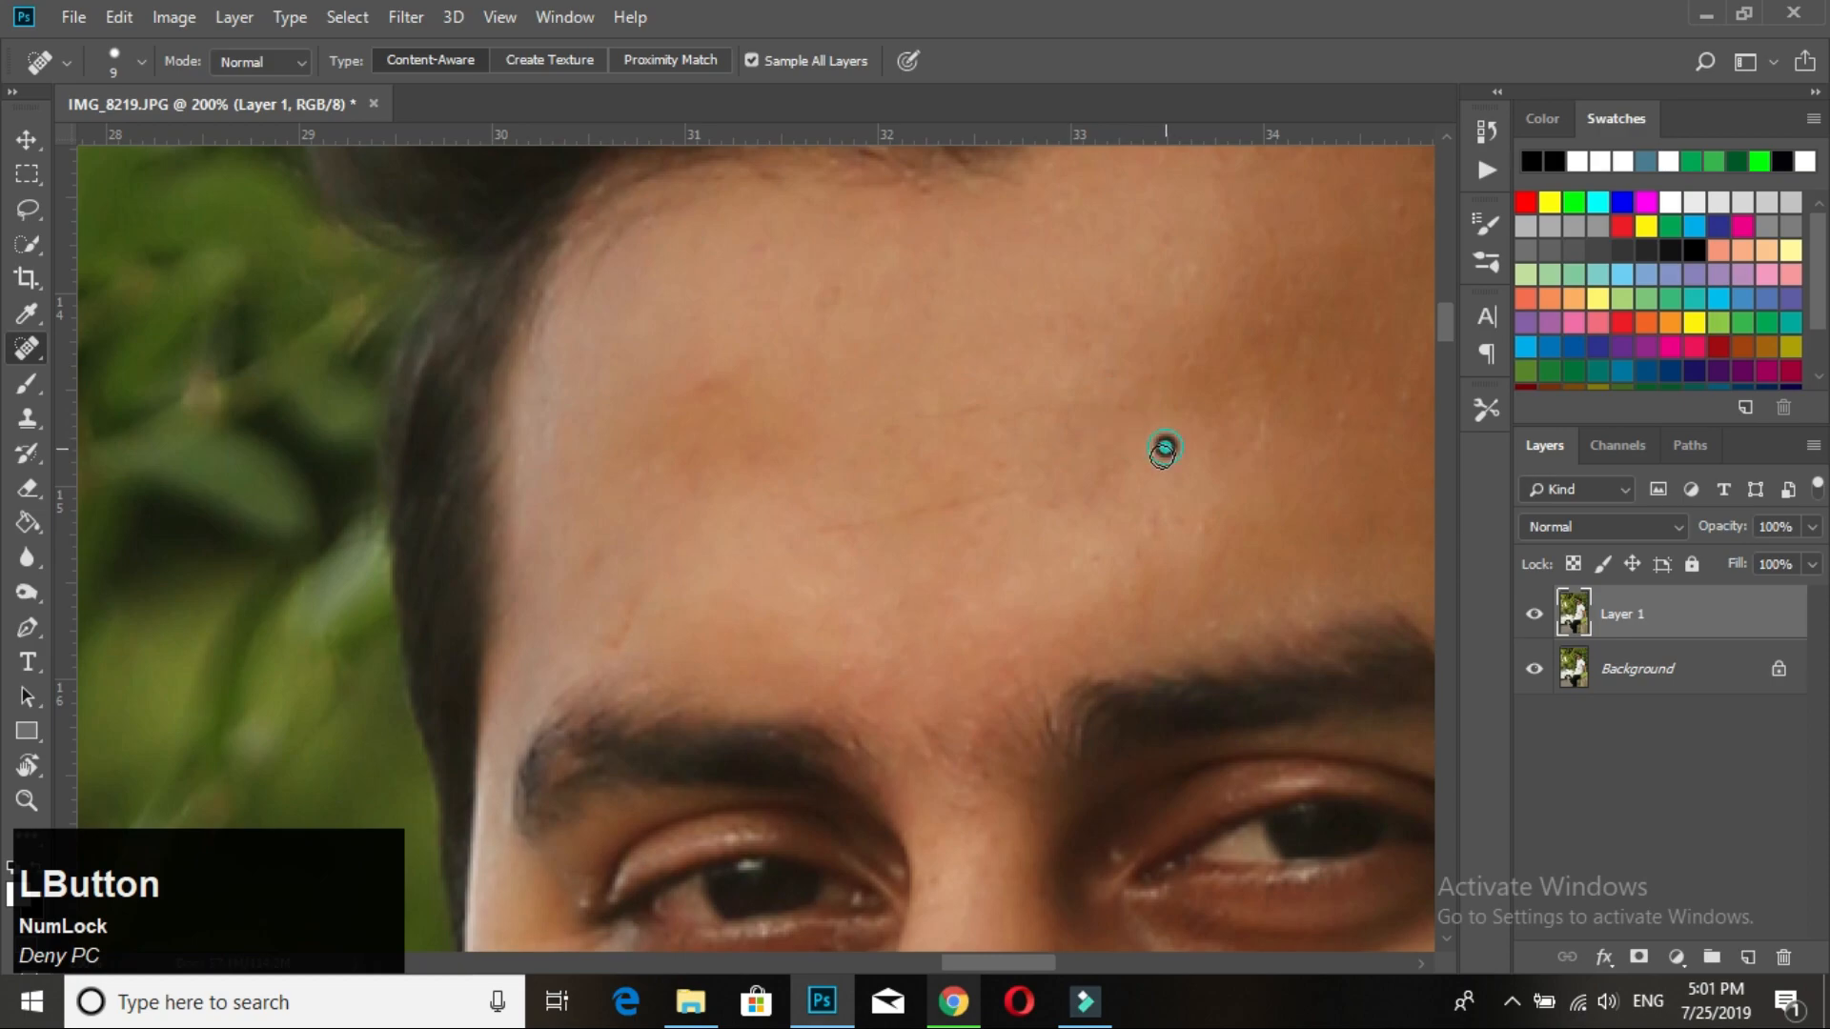
Step: Smooth the faint crease lines and remaining spots on the rest of the forehead with the Spot Healing Brush
{"action": "left_click_drag", "start_coordinate": [1008, 495], "coordinate": [801, 532]}
{"action": "left_click_drag", "start_coordinate": [966, 458], "coordinate": [1153, 306]}
{"action": "left_click_drag", "start_coordinate": [829, 449], "coordinate": [818, 467]}
{"action": "left_click_drag", "start_coordinate": [767, 427], "coordinate": [795, 387]}
{"action": "left_click_drag", "start_coordinate": [872, 254], "coordinate": [926, 226]}
{"action": "left_click_drag", "start_coordinate": [1075, 148], "coordinate": [987, 381]}
{"action": "left_click", "coordinate": [924, 387]}
{"action": "left_click", "coordinate": [858, 343]}
{"action": "left_click", "coordinate": [799, 411]}
{"action": "left_click_drag", "start_coordinate": [1016, 294], "coordinate": [1043, 294]}
{"action": "left_click", "coordinate": [1113, 273]}
Step: Heal the small spots on the nose and on the cheek beside it
{"action": "left_click_drag", "start_coordinate": [1026, 474], "coordinate": [1161, 160]}
{"action": "left_click_drag", "start_coordinate": [1154, 447], "coordinate": [1126, 310]}
{"action": "left_click", "coordinate": [1050, 325]}
{"action": "left_click", "coordinate": [963, 379]}
{"action": "left_click_drag", "start_coordinate": [1179, 566], "coordinate": [913, 381]}
{"action": "left_click", "coordinate": [943, 280]}
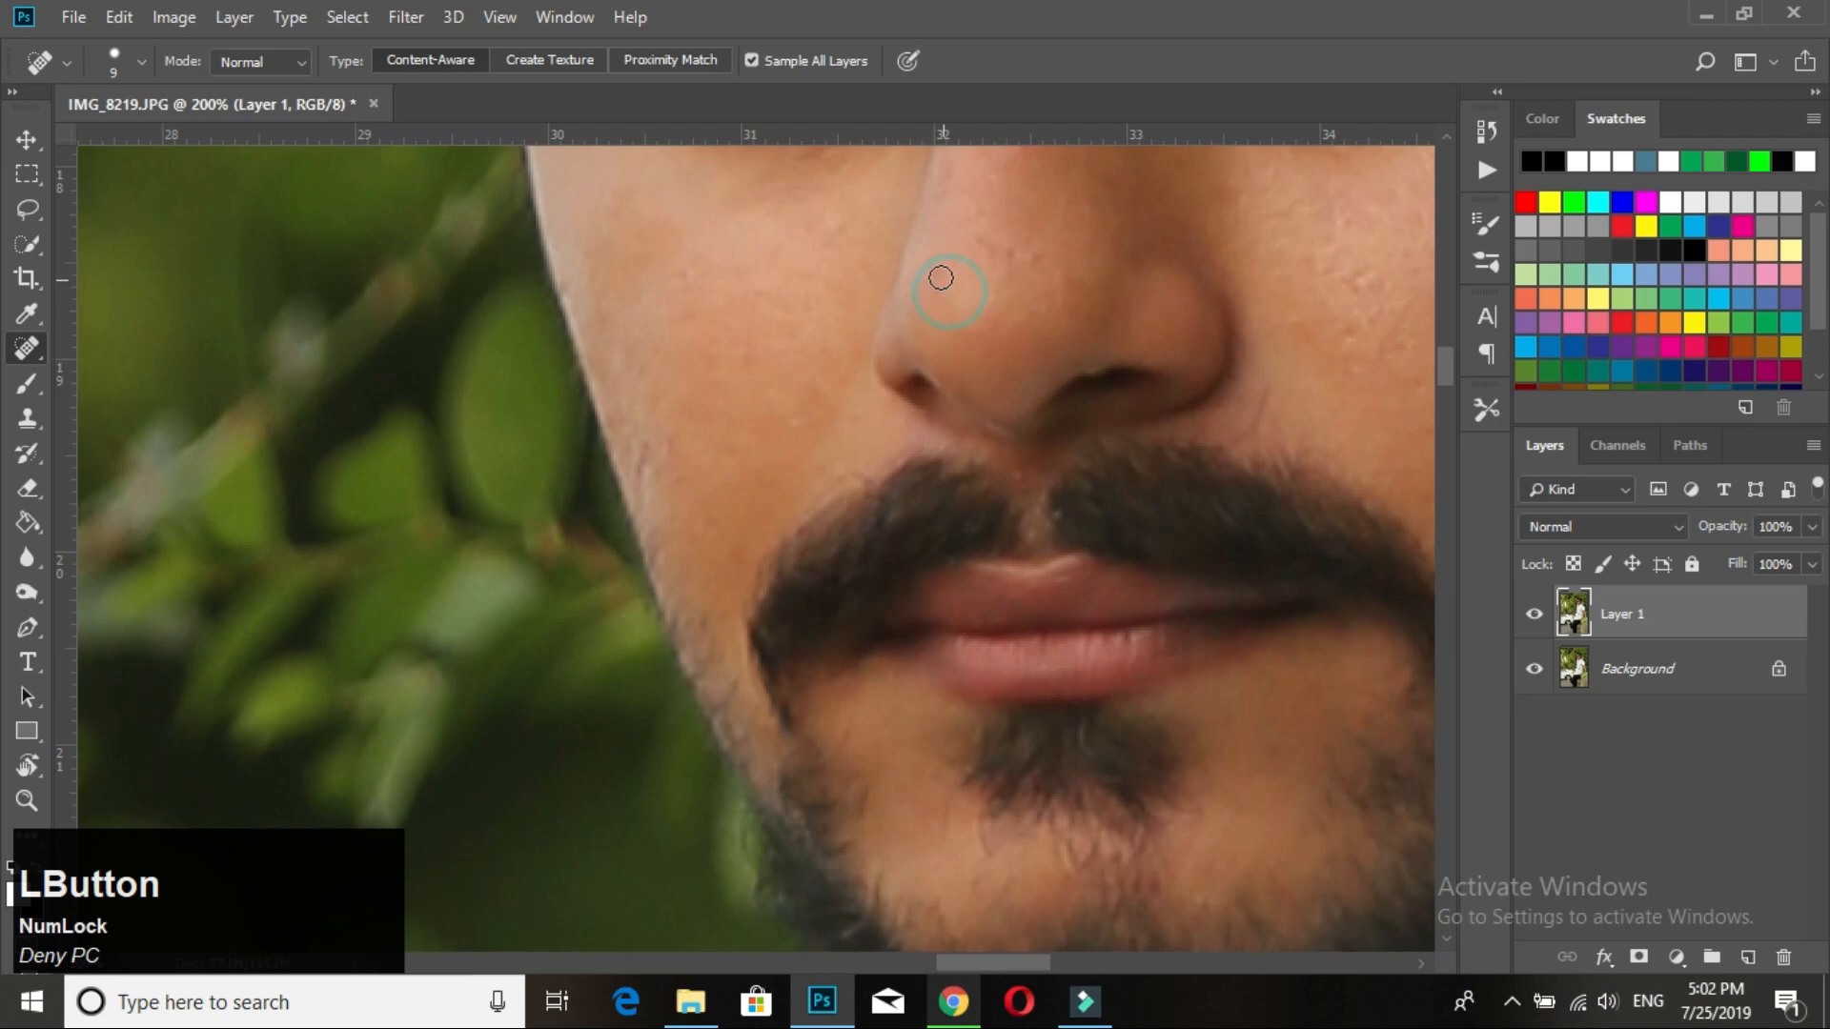
{"action": "left_click", "coordinate": [1029, 254]}
{"action": "left_click", "coordinate": [1005, 248]}
{"action": "mouse_move", "coordinate": [1087, 320]}
{"action": "left_mouse_down"}
{"action": "mouse_move", "coordinate": [927, 453]}
{"action": "mouse_move", "coordinate": [926, 479]}
{"action": "left_mouse_up"}
{"action": "left_click", "coordinate": [828, 400]}
{"action": "left_click_drag", "start_coordinate": [1038, 425], "coordinate": [903, 353]}
Step: Reduce the healing brush to size 6 and remove the fine line beside the nostril above the moustache
{"action": "key", "text": "ctrl+equal"}
{"action": "key", "text": "ctrl+equal"}
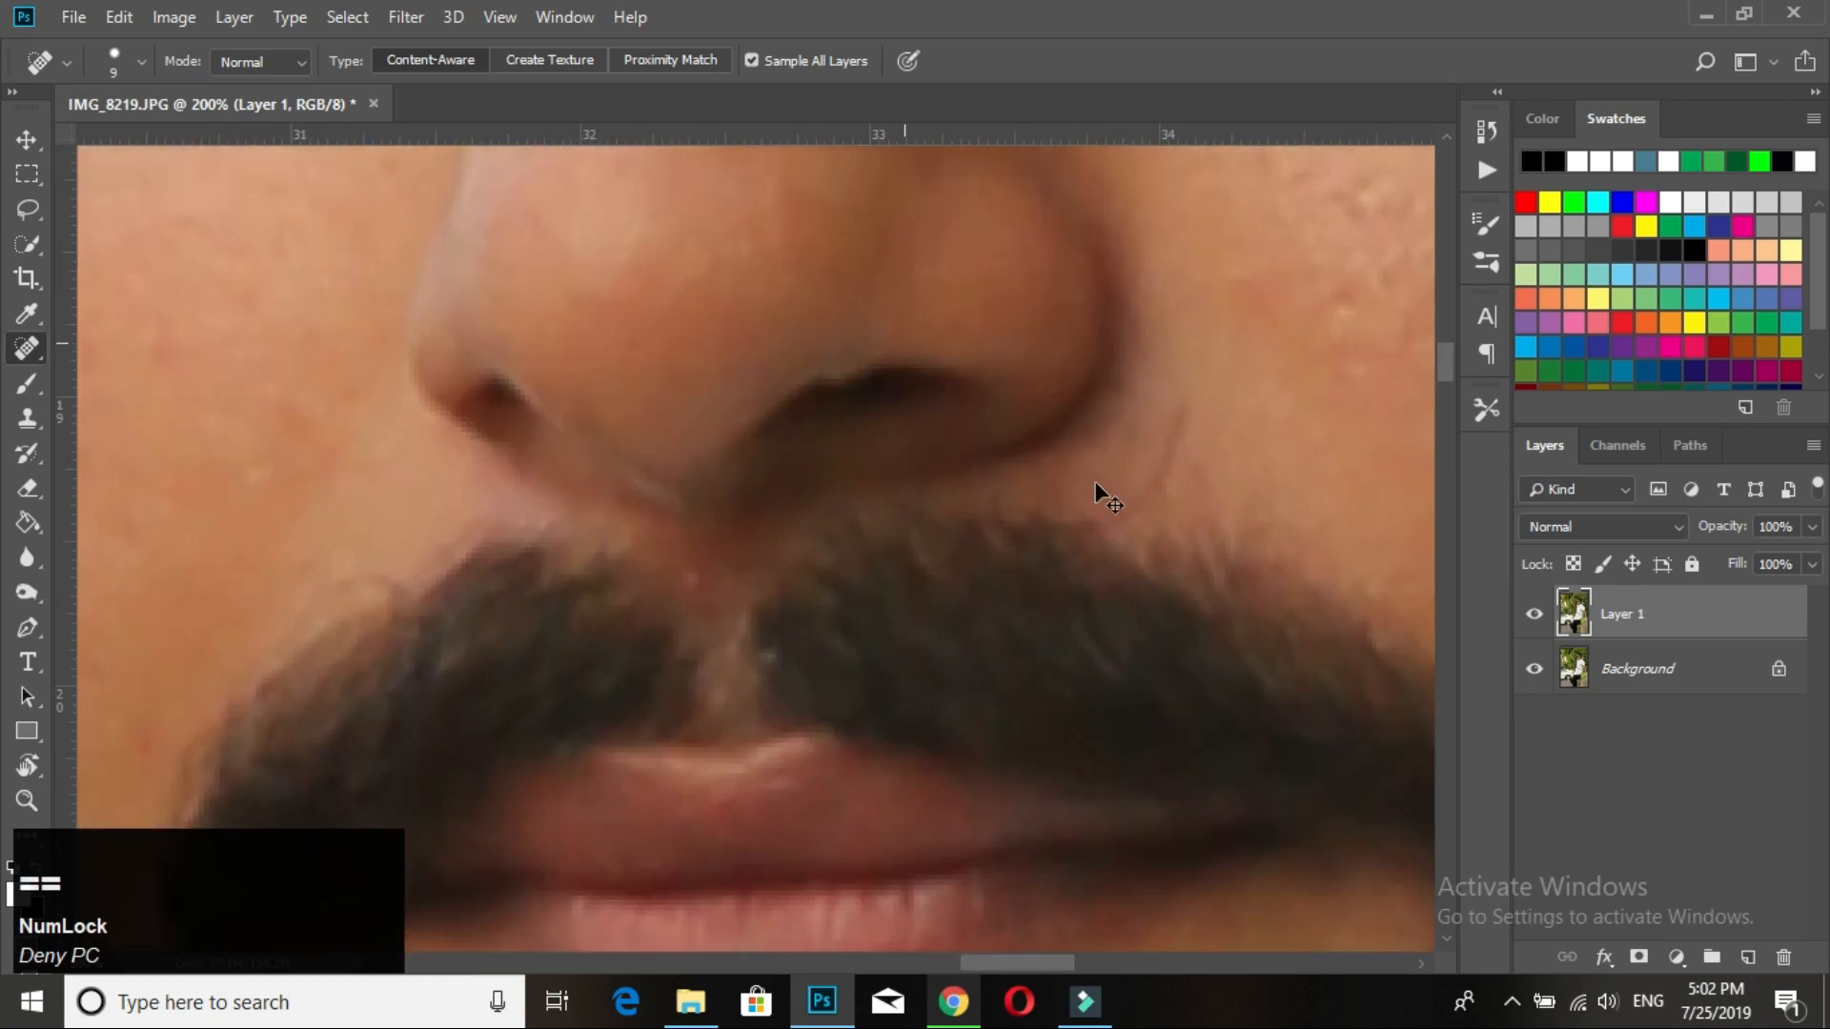
{"action": "left_click_drag", "start_coordinate": [1098, 438], "coordinate": [941, 573]}
{"action": "key", "text": "ctrl+equal"}
{"action": "key", "text": "bracketleft"}
{"action": "left_click_drag", "start_coordinate": [1098, 536], "coordinate": [1034, 654]}
{"action": "key", "text": "ctrl+minus"}
{"action": "key", "text": "ctrl+minus"}
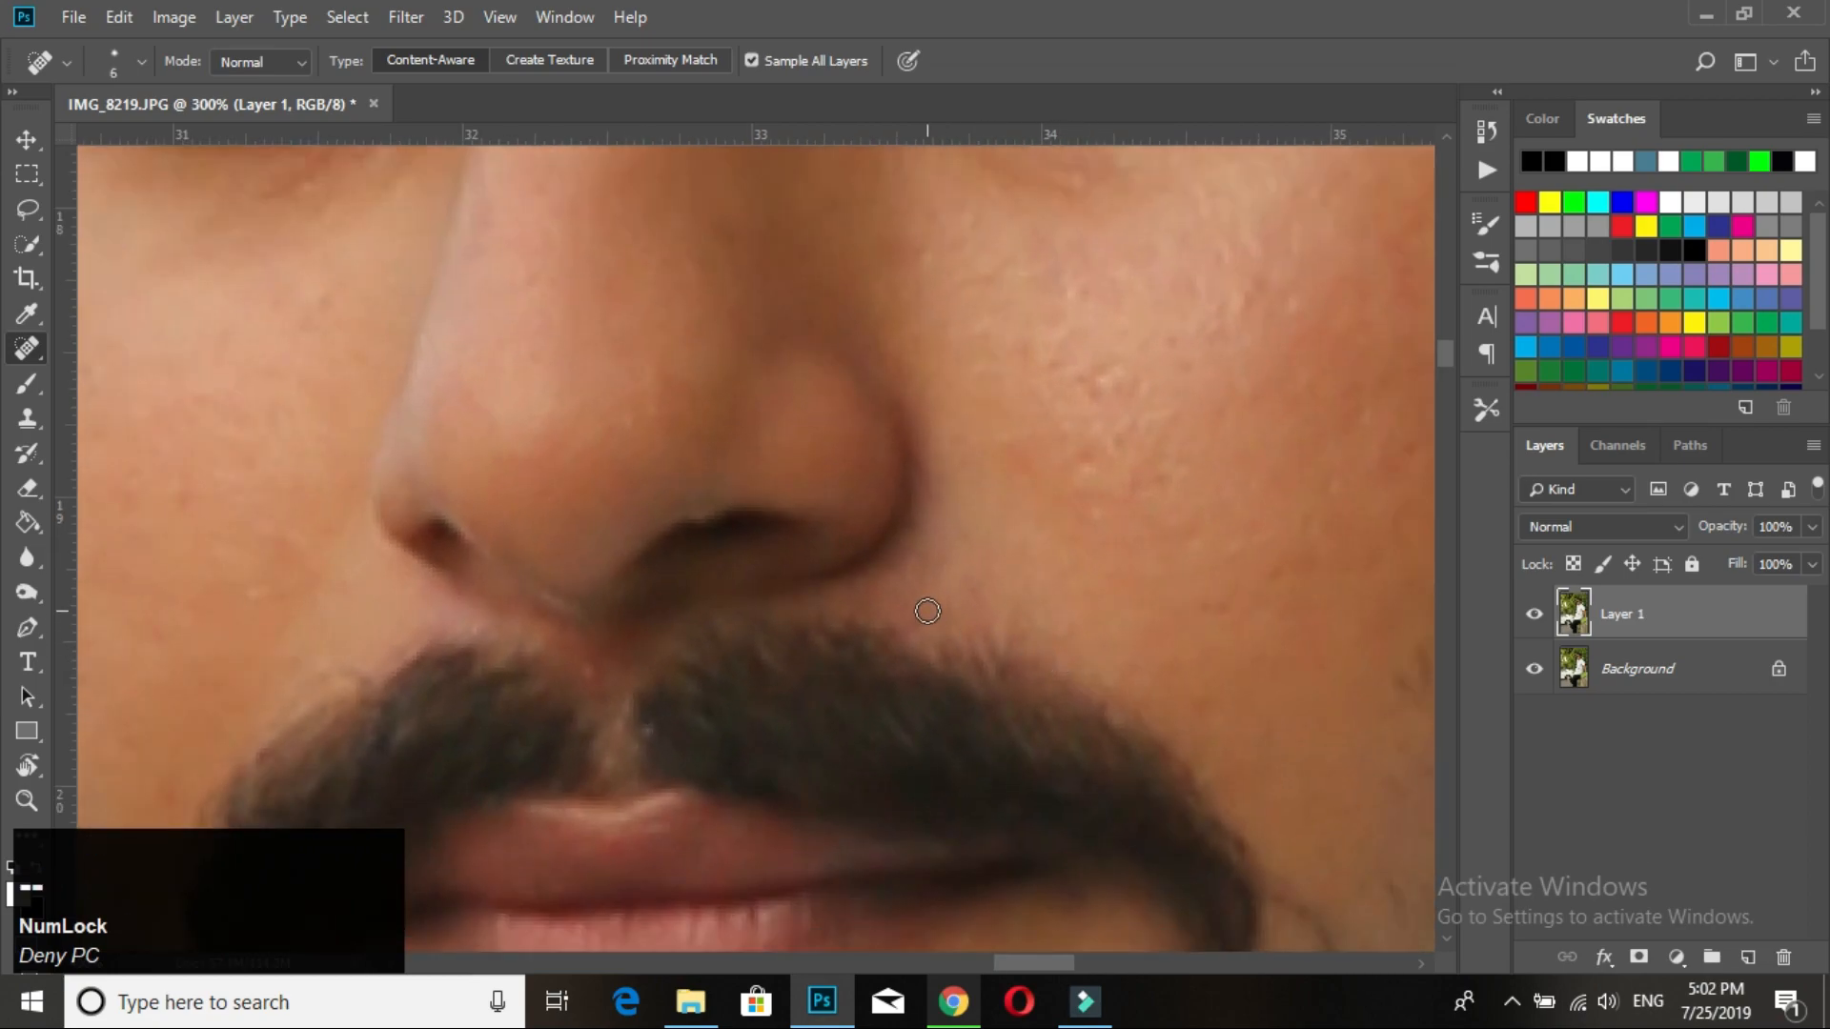
Step: Heal the light spot on the far cheek beside the moustache
{"action": "key", "text": "space"}
{"action": "left_click_drag", "start_coordinate": [572, 701], "coordinate": [968, 547]}
{"action": "mouse_move", "coordinate": [763, 682]}
{"action": "left_mouse_down"}
{"action": "mouse_move", "coordinate": [981, 470]}
{"action": "mouse_move", "coordinate": [946, 637]}
{"action": "left_mouse_up"}
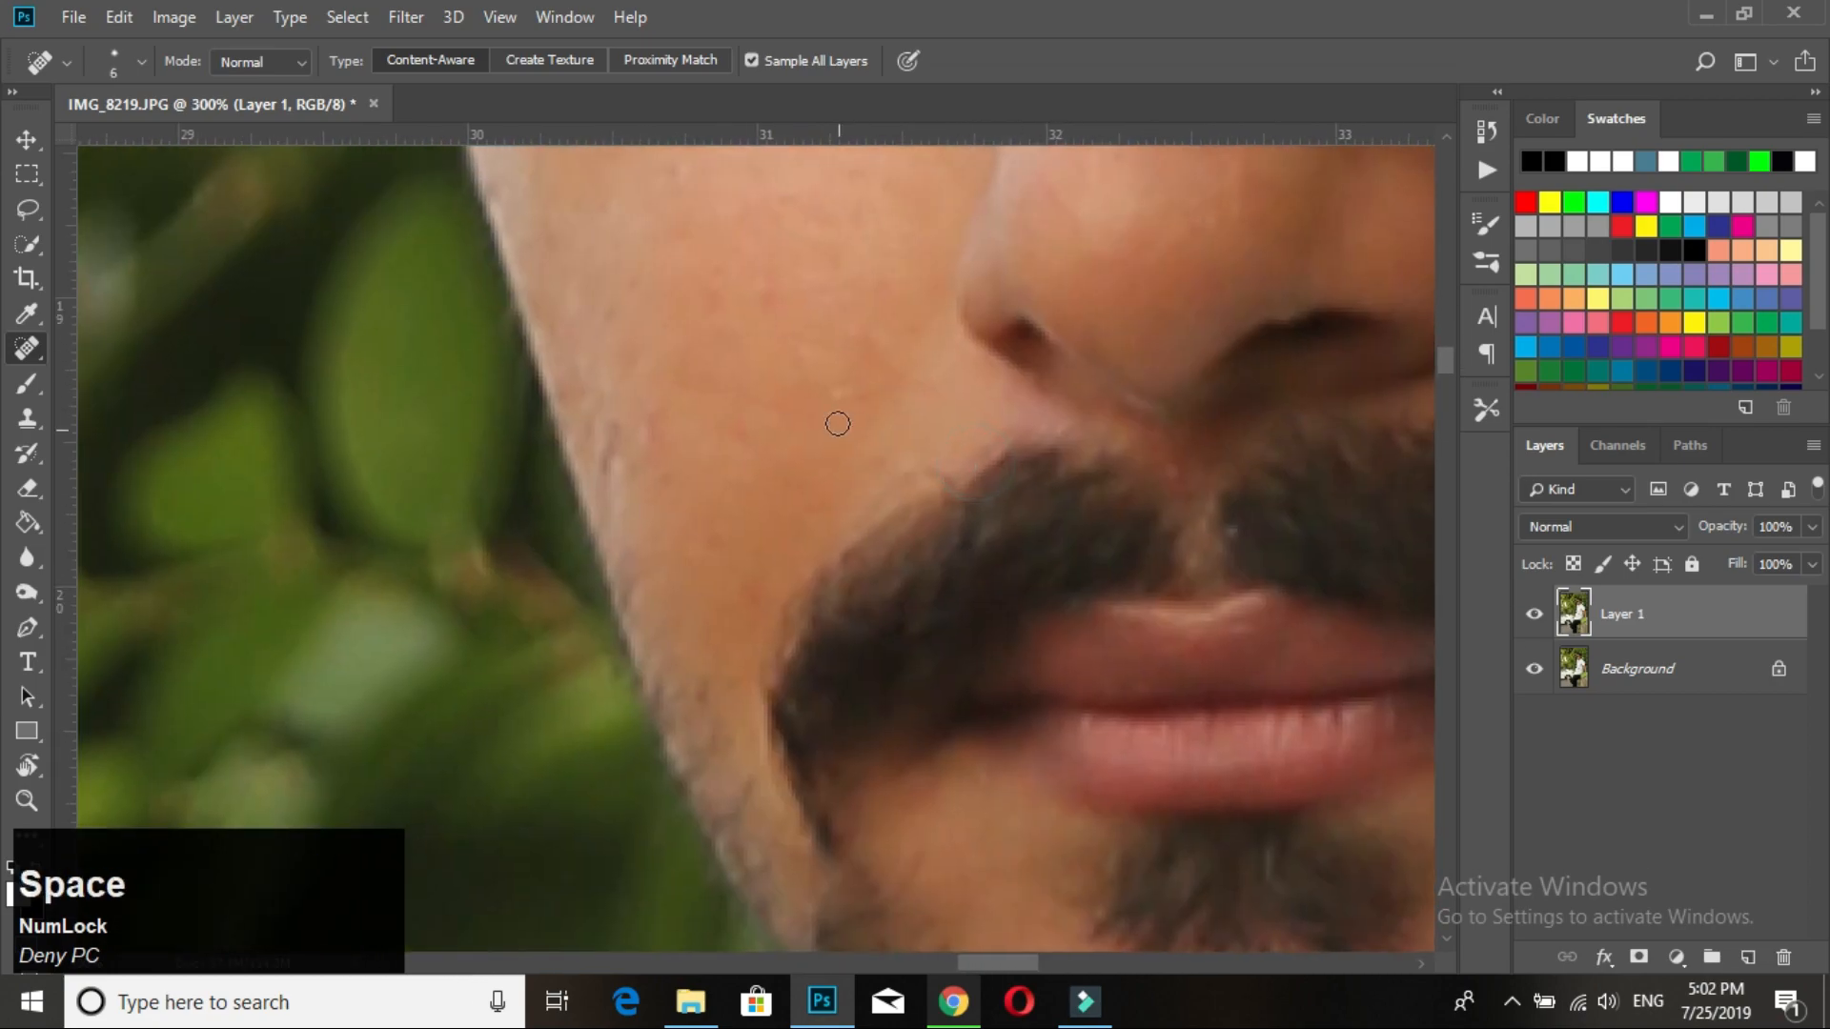
{"action": "left_click", "coordinate": [835, 390]}
Step: Heal the remaining spots on the ear-side cheek down to the beard
{"action": "key", "text": "space"}
{"action": "mouse_move", "coordinate": [997, 401]}
{"action": "left_mouse_down"}
{"action": "mouse_move", "coordinate": [752, 400]}
{"action": "mouse_move", "coordinate": [553, 429]}
{"action": "left_mouse_up"}
{"action": "left_click_drag", "start_coordinate": [1344, 382], "coordinate": [901, 501]}
{"action": "mouse_move", "coordinate": [764, 397]}
{"action": "left_mouse_down"}
{"action": "mouse_move", "coordinate": [773, 450]}
{"action": "mouse_move", "coordinate": [706, 423]}
{"action": "left_mouse_up"}
{"action": "left_click_drag", "start_coordinate": [959, 420], "coordinate": [715, 410]}
{"action": "left_click_drag", "start_coordinate": [1108, 434], "coordinate": [1098, 452]}
{"action": "left_click_drag", "start_coordinate": [1126, 387], "coordinate": [1085, 530]}
{"action": "left_click", "coordinate": [1078, 477]}
{"action": "left_click", "coordinate": [917, 571]}
{"action": "key", "text": "space"}
{"action": "left_click_drag", "start_coordinate": [1072, 395], "coordinate": [994, 570]}
{"action": "left_click", "coordinate": [820, 505]}
{"action": "left_click", "coordinate": [835, 583]}
{"action": "left_click_drag", "start_coordinate": [1090, 461], "coordinate": [1049, 478]}
{"action": "key", "text": "space"}
{"action": "left_click_drag", "start_coordinate": [1190, 420], "coordinate": [1099, 432]}
Step: Remove the loose thread sticking out from the outer edge of the shirt collar with the Spot Healing Brush
{"action": "key", "text": "space"}
{"action": "mouse_move", "coordinate": [1106, 601]}
{"action": "left_mouse_down"}
{"action": "mouse_move", "coordinate": [1117, 636]}
{"action": "mouse_move", "coordinate": [1210, 381]}
{"action": "left_mouse_up"}
{"action": "left_click_drag", "start_coordinate": [1058, 601], "coordinate": [1184, 319]}
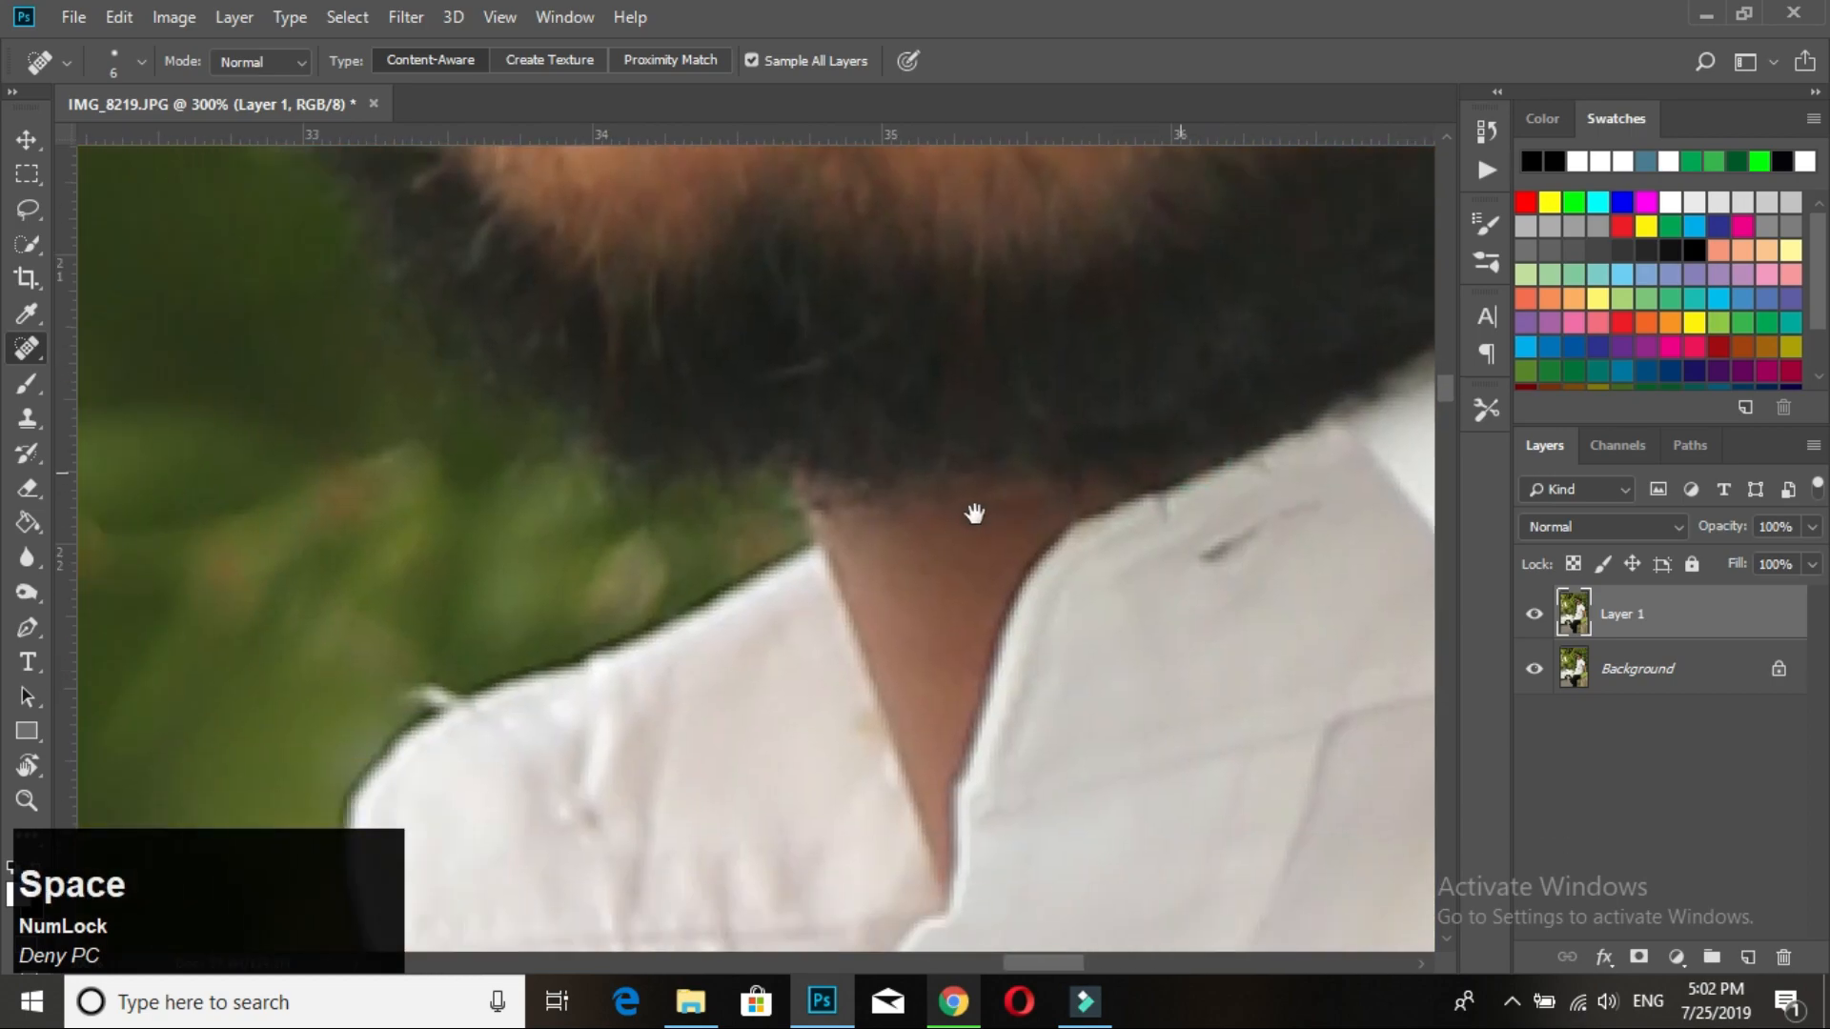
{"action": "left_click_drag", "start_coordinate": [961, 732], "coordinate": [1038, 490]}
{"action": "left_click", "coordinate": [485, 456]}
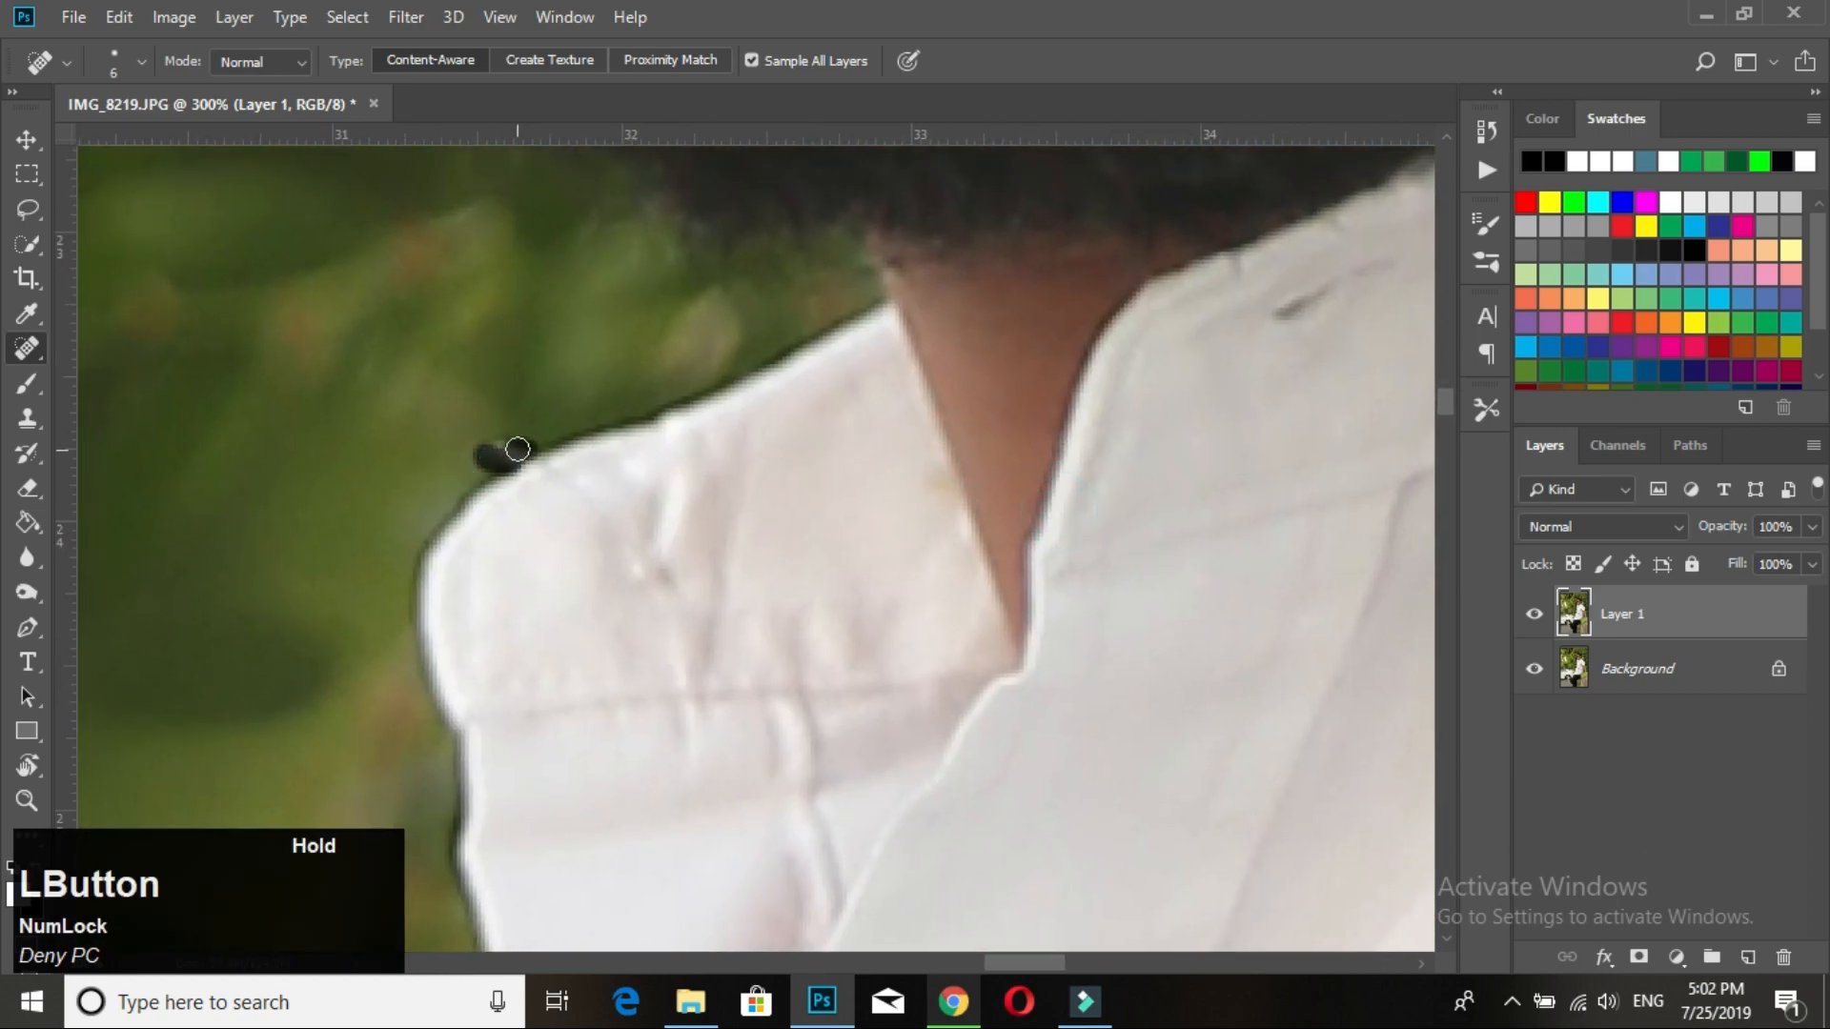
{"action": "key", "text": "space"}
{"action": "left_click_drag", "start_coordinate": [613, 429], "coordinate": [768, 368]}
Step: Enlarge the healing brush to size 25 and retouch a mark on the shirt
{"action": "key", "text": "ctrl+minus"}
{"action": "key", "text": "ctrl+minus"}
{"action": "key", "text": "ctrl+minus"}
{"action": "key", "text": "space"}
{"action": "left_click_drag", "start_coordinate": [1070, 613], "coordinate": [429, 352]}
{"action": "left_click_drag", "start_coordinate": [813, 600], "coordinate": [1013, 279]}
{"action": "left_click_drag", "start_coordinate": [985, 604], "coordinate": [1411, 134]}
{"action": "left_click_drag", "start_coordinate": [1030, 583], "coordinate": [1085, 409]}
{"action": "left_click_drag", "start_coordinate": [1086, 609], "coordinate": [935, 596]}
{"action": "key", "text": "ctrl+equal"}
{"action": "key", "text": "ctrl+equal"}
{"action": "key", "text": "ctrl+equal"}
{"action": "key", "text": "space"}
{"action": "left_click_drag", "start_coordinate": [1095, 574], "coordinate": [102, 541]}
{"action": "left_click_drag", "start_coordinate": [739, 530], "coordinate": [783, 678]}
{"action": "key", "text": "bracketright"}
{"action": "key", "text": "bracketright"}
{"action": "key", "text": "bracketright"}
{"action": "key", "text": "bracketright"}
{"action": "key", "text": "bracketright"}
{"action": "key", "text": "bracketright"}
{"action": "key", "text": "bracketright"}
{"action": "left_click_drag", "start_coordinate": [739, 506], "coordinate": [750, 448]}
Step: Heal the small marks on the black trousers and fit the whole photo in the view
{"action": "key", "text": "ctrl+minus"}
{"action": "key", "text": "ctrl+minus"}
{"action": "key", "text": "ctrl+minus"}
{"action": "key", "text": "ctrl+minus"}
{"action": "key", "text": "ctrl+minus"}
{"action": "mouse_move", "coordinate": [805, 690]}
{"action": "left_mouse_down"}
{"action": "mouse_move", "coordinate": [917, 734]}
{"action": "mouse_move", "coordinate": [906, 944]}
{"action": "mouse_move", "coordinate": [872, 604]}
{"action": "mouse_move", "coordinate": [1033, 572]}
{"action": "mouse_move", "coordinate": [889, 464]}
{"action": "mouse_move", "coordinate": [939, 382]}
{"action": "left_mouse_up"}
{"action": "left_click_drag", "start_coordinate": [792, 600], "coordinate": [696, 420]}
{"action": "left_click_drag", "start_coordinate": [768, 630], "coordinate": [780, 810]}
{"action": "mouse_move", "coordinate": [825, 469]}
{"action": "left_mouse_down"}
{"action": "mouse_move", "coordinate": [751, 663]}
{"action": "mouse_move", "coordinate": [813, 674]}
{"action": "mouse_move", "coordinate": [847, 518]}
{"action": "left_mouse_up"}
{"action": "key", "text": "ctrl+equal"}
{"action": "key", "text": "ctrl+equal"}
{"action": "key", "text": "ctrl+equal"}
{"action": "left_click", "coordinate": [774, 594]}
{"action": "left_click", "coordinate": [944, 779]}
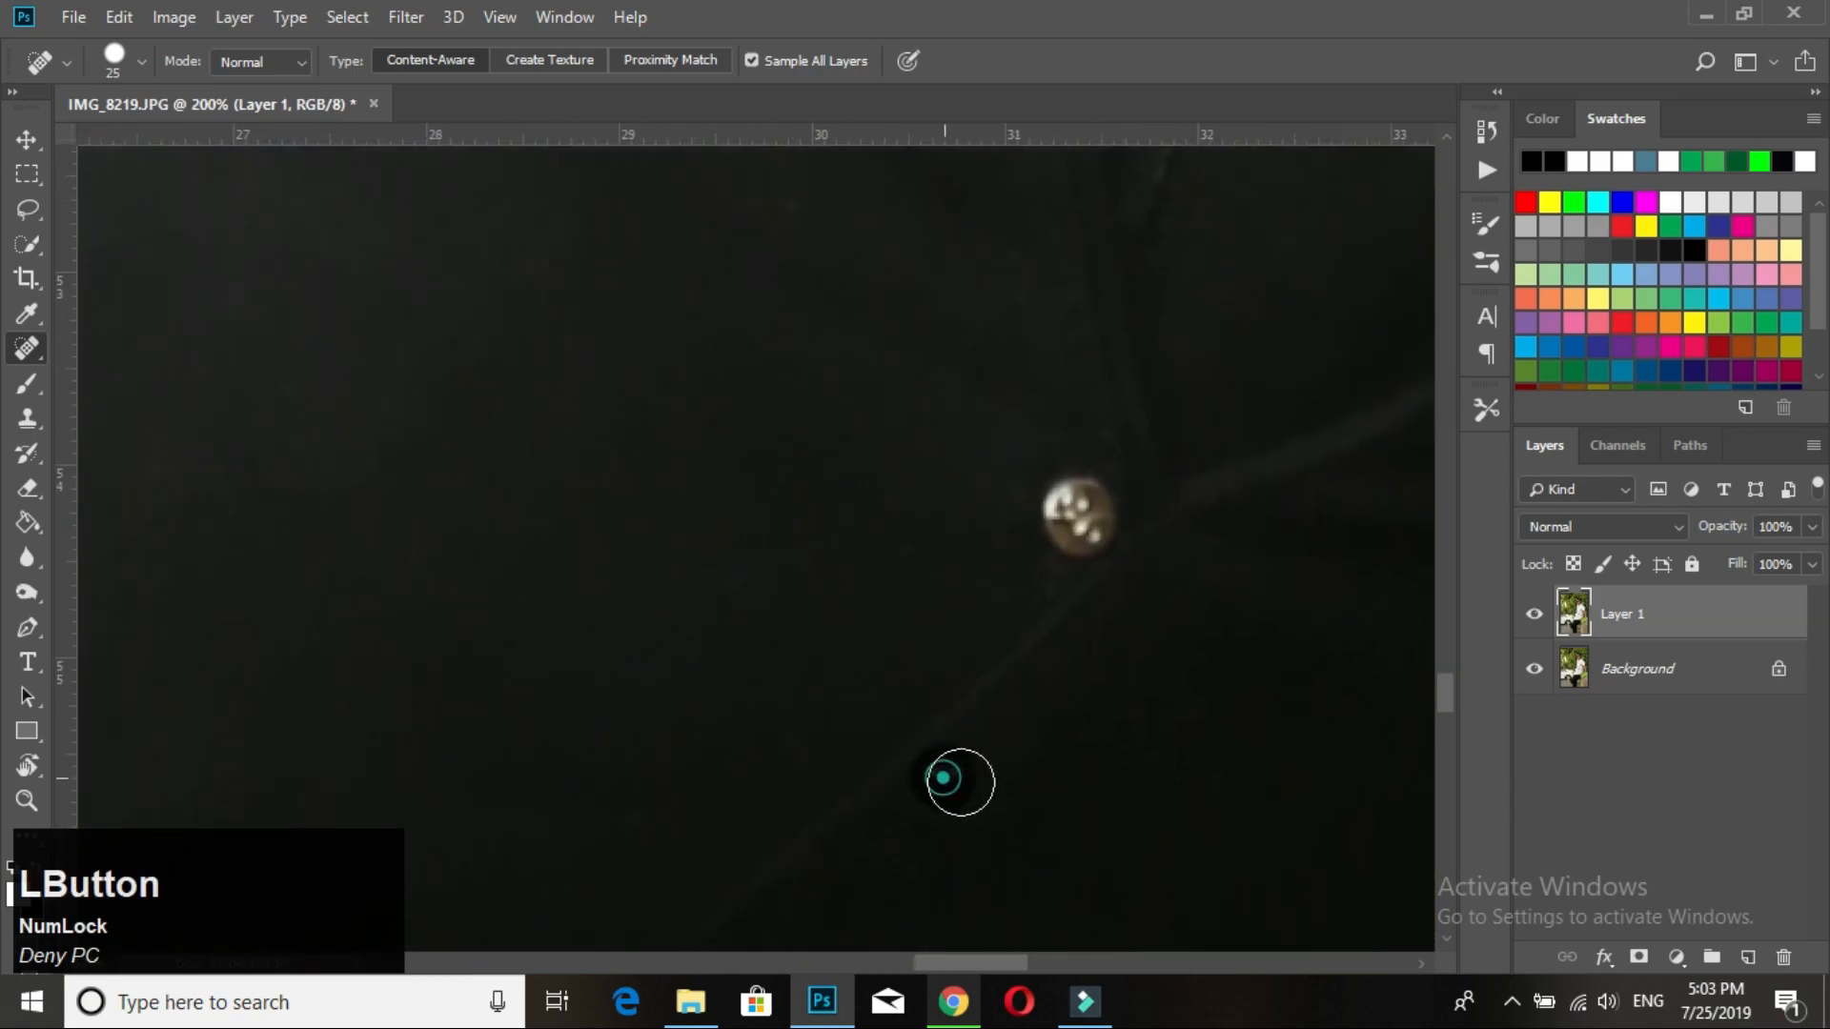
{"action": "left_click_drag", "start_coordinate": [1007, 458], "coordinate": [878, 690]}
{"action": "left_click_drag", "start_coordinate": [813, 351], "coordinate": [724, 518]}
{"action": "left_click_drag", "start_coordinate": [662, 408], "coordinate": [804, 613]}
{"action": "left_click_drag", "start_coordinate": [780, 488], "coordinate": [821, 649]}
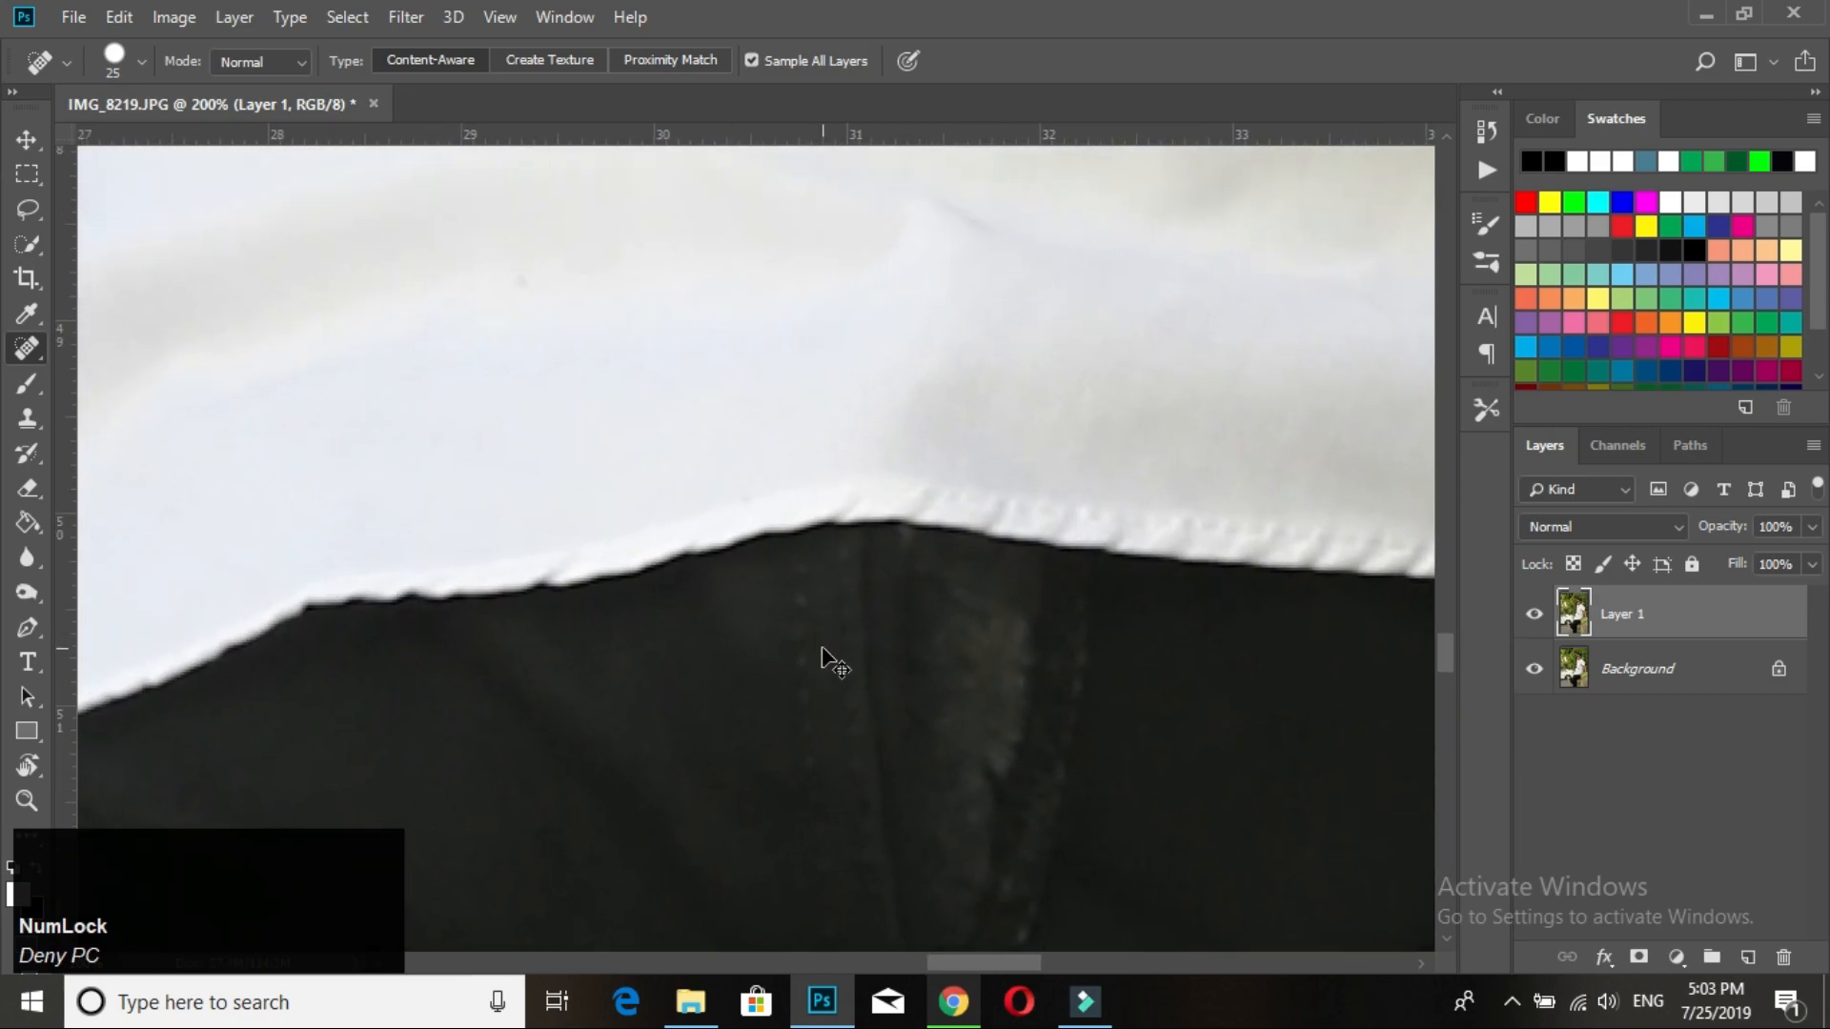
{"action": "key", "text": "ctrl+minus"}
{"action": "key", "text": "ctrl+minus"}
{"action": "key", "text": "ctrl+minus"}
{"action": "key", "text": "ctrl+minus"}
{"action": "key", "text": "ctrl+0"}
Step: Duplicate Layer 1 and open the Camera Raw Filter on the copy
{"action": "left_click", "coordinate": [1710, 614]}
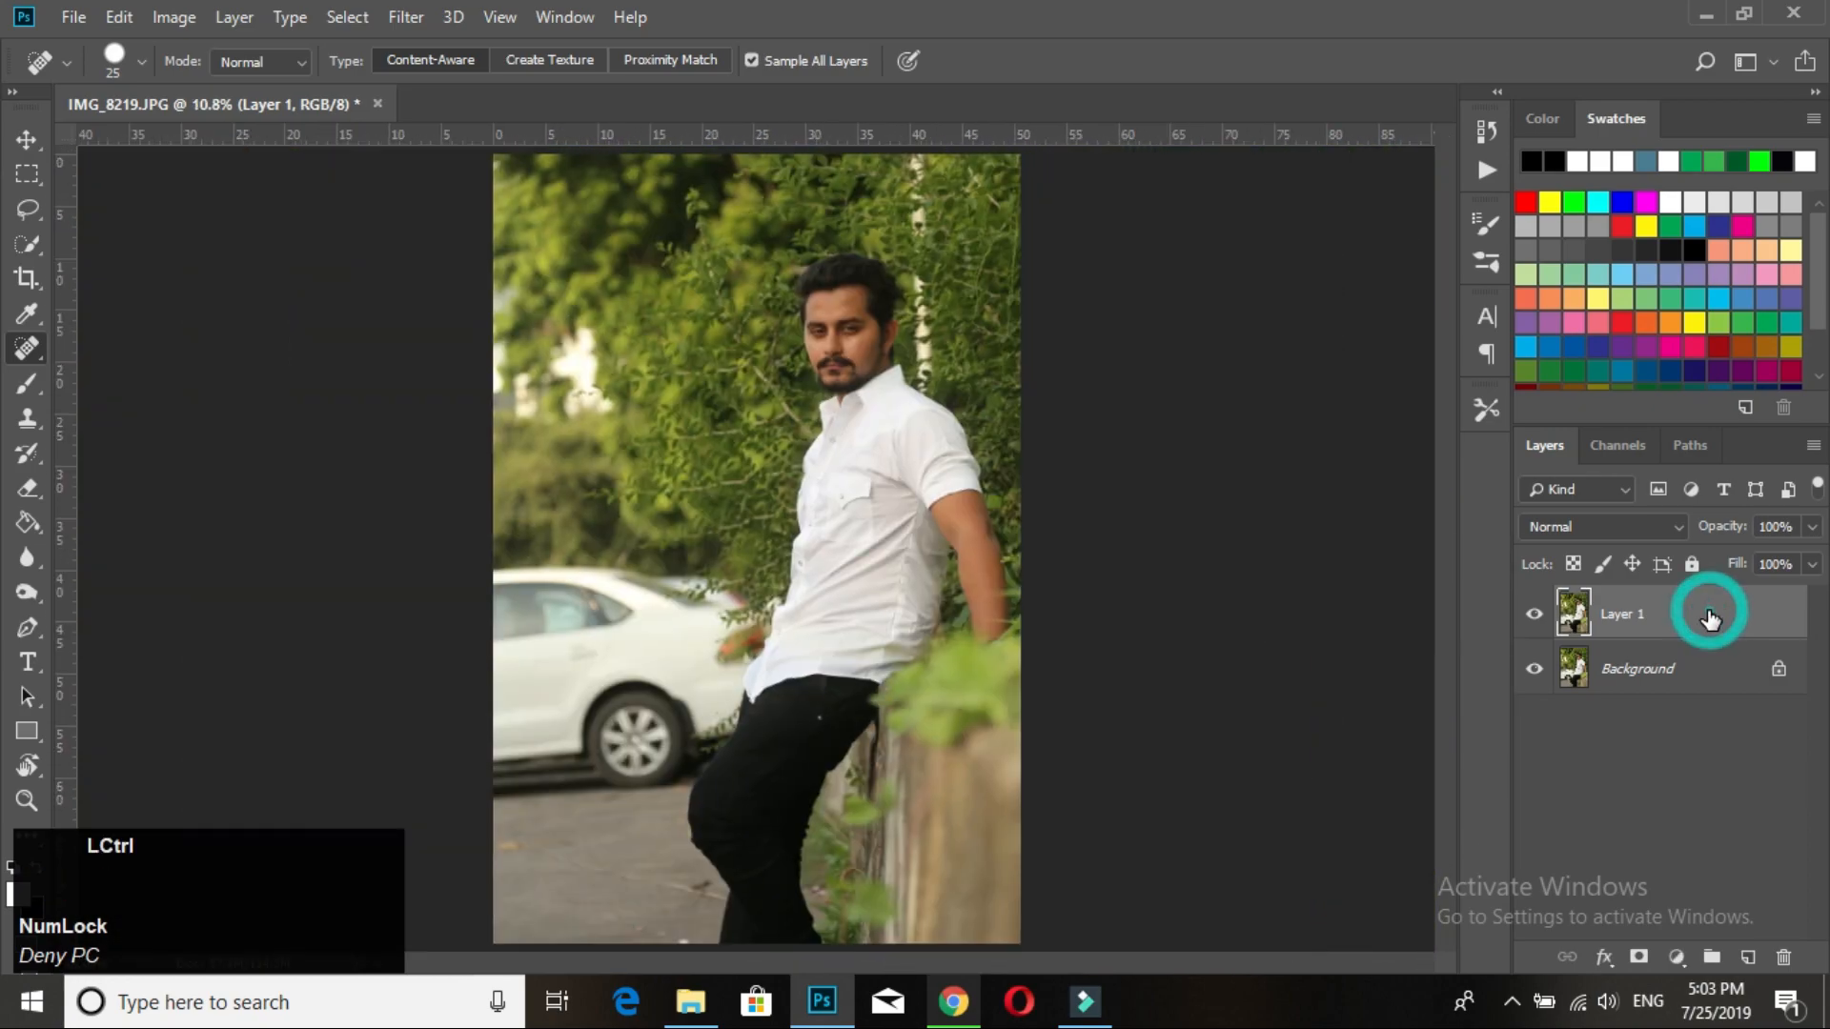
{"action": "key", "text": "ctrl+j"}
{"action": "left_click", "coordinate": [406, 17]}
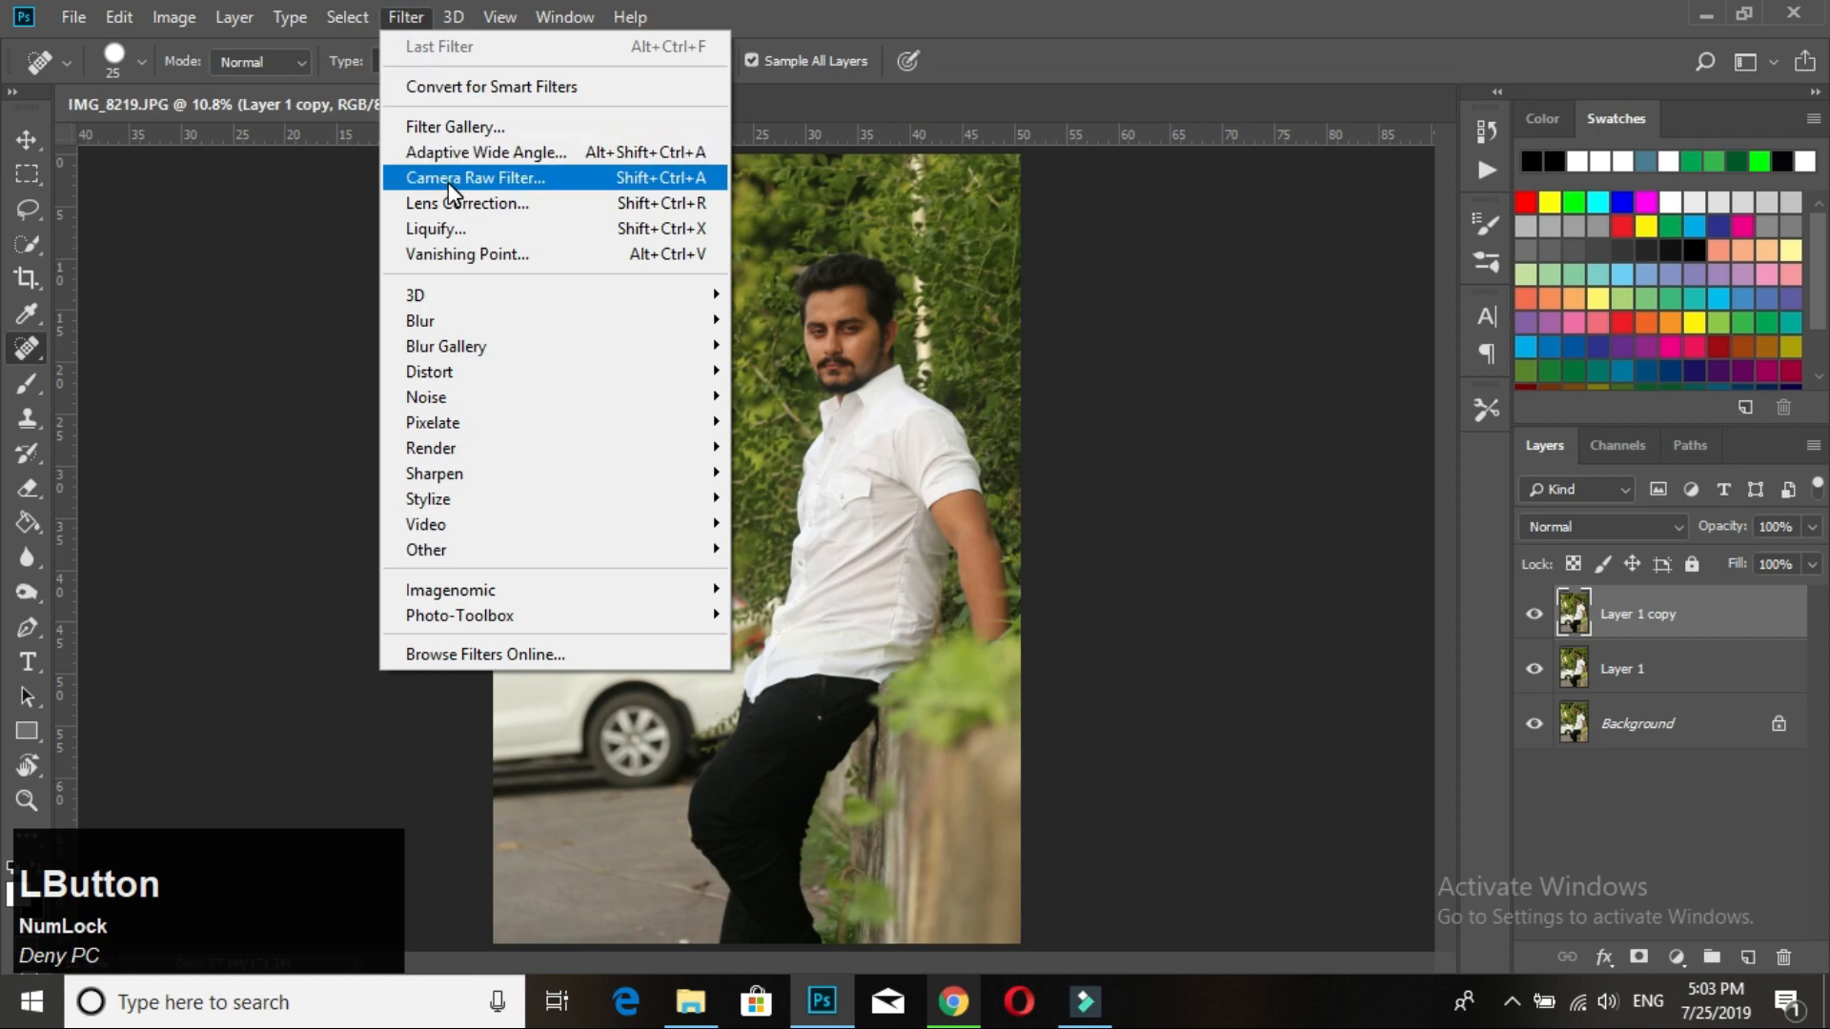
{"action": "left_click", "coordinate": [449, 180]}
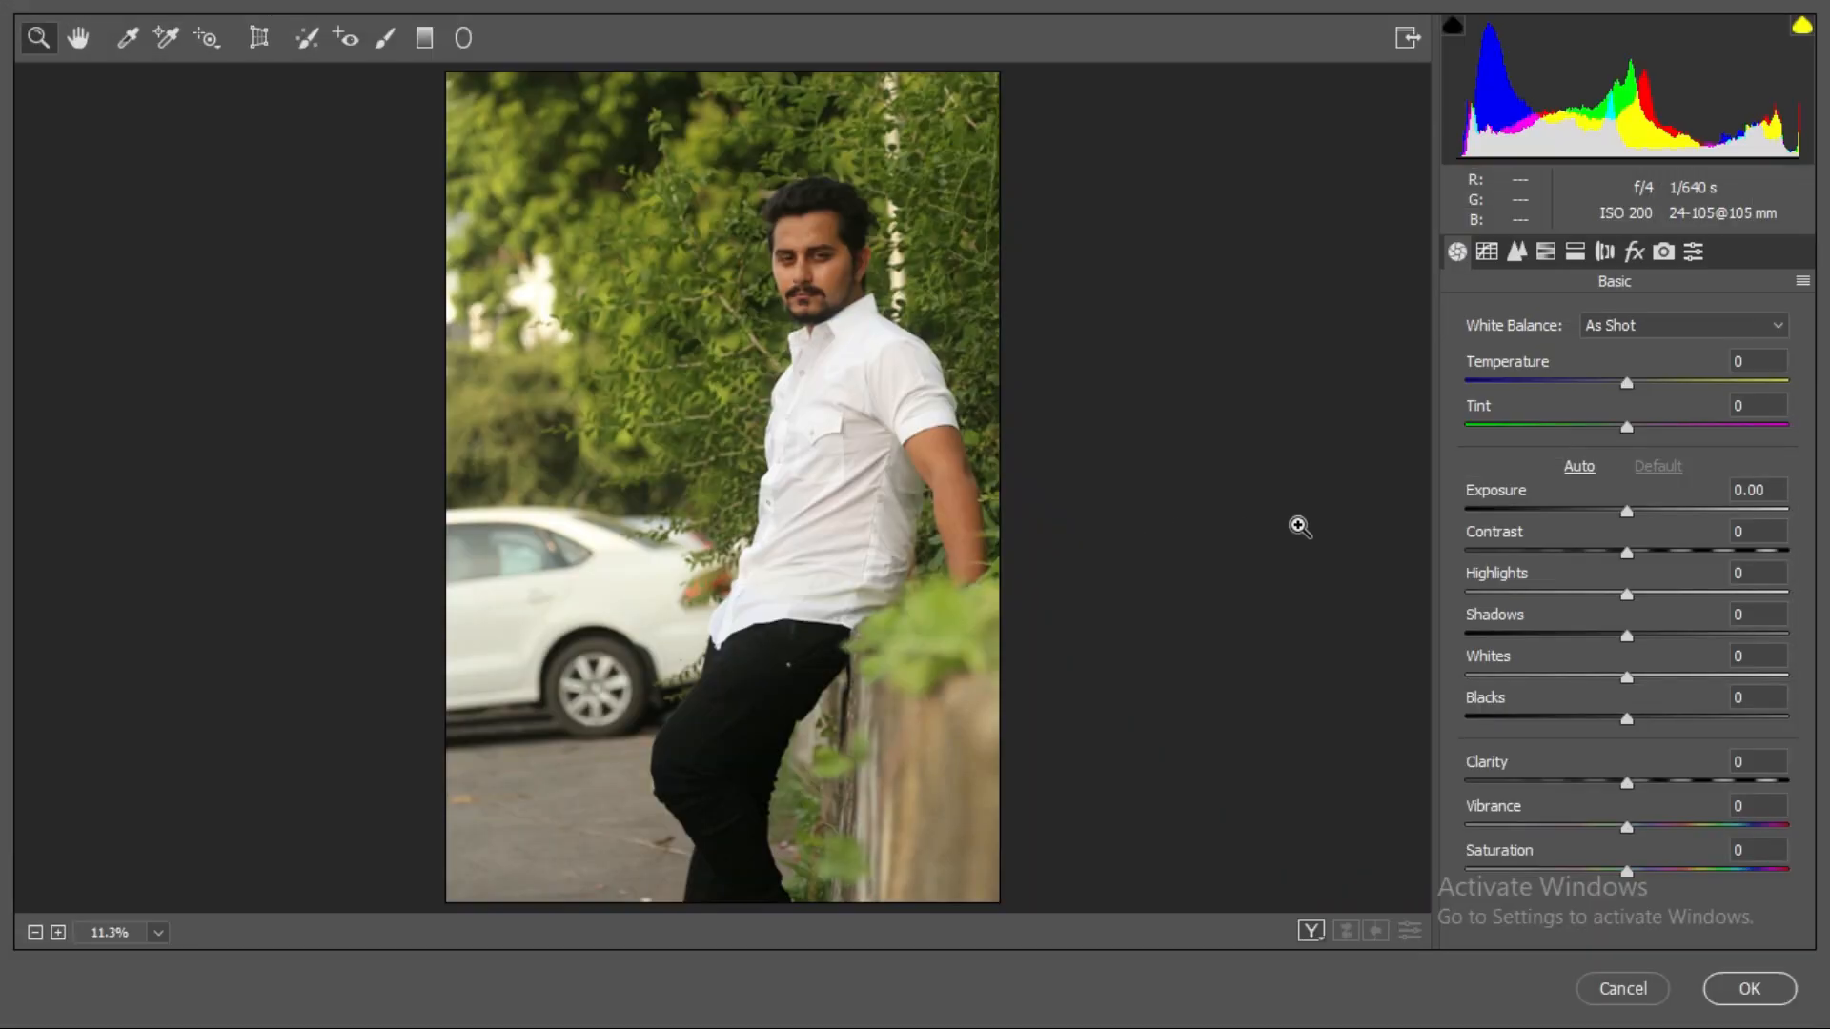
Step: Set Exposure to +0.30, Contrast +28, Highlights -8, Shadows +18, Whites -15, Blacks +19, Clarity +23 and Vibrance +8
{"action": "left_click_drag", "start_coordinate": [1627, 513], "coordinate": [1663, 811]}
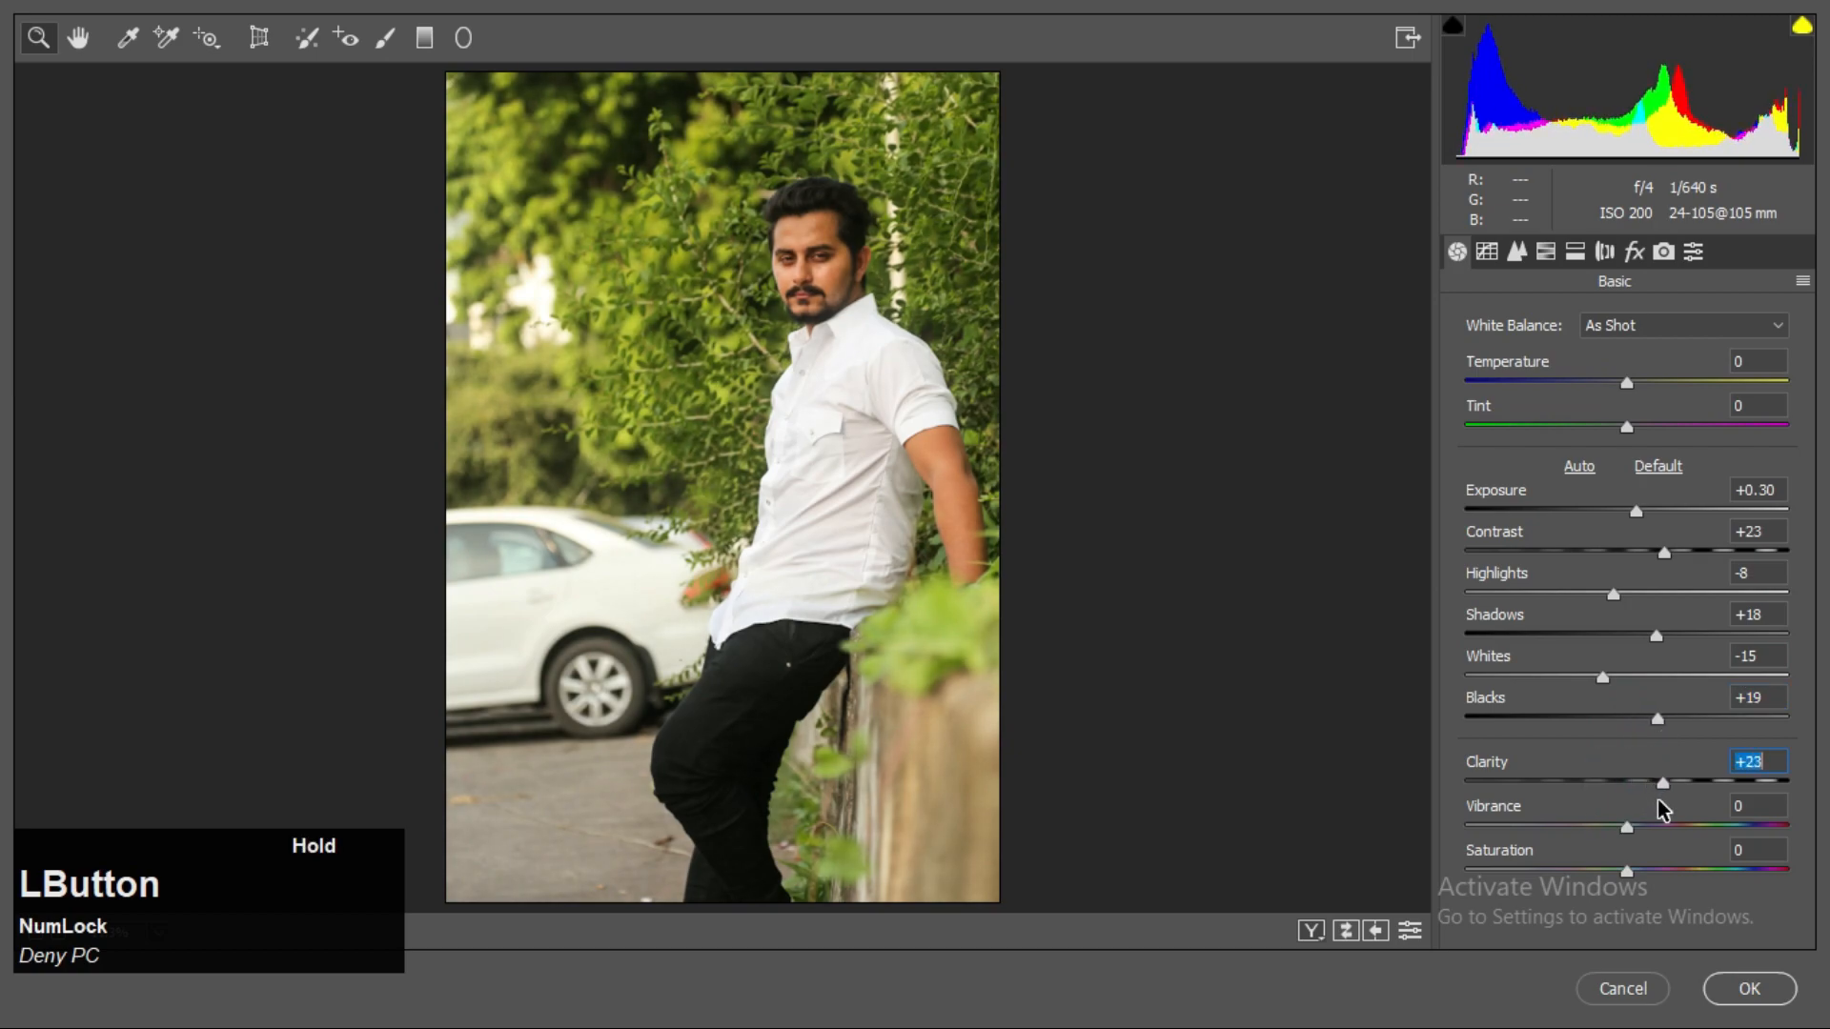
{"action": "left_click_drag", "start_coordinate": [1671, 564], "coordinate": [1680, 574]}
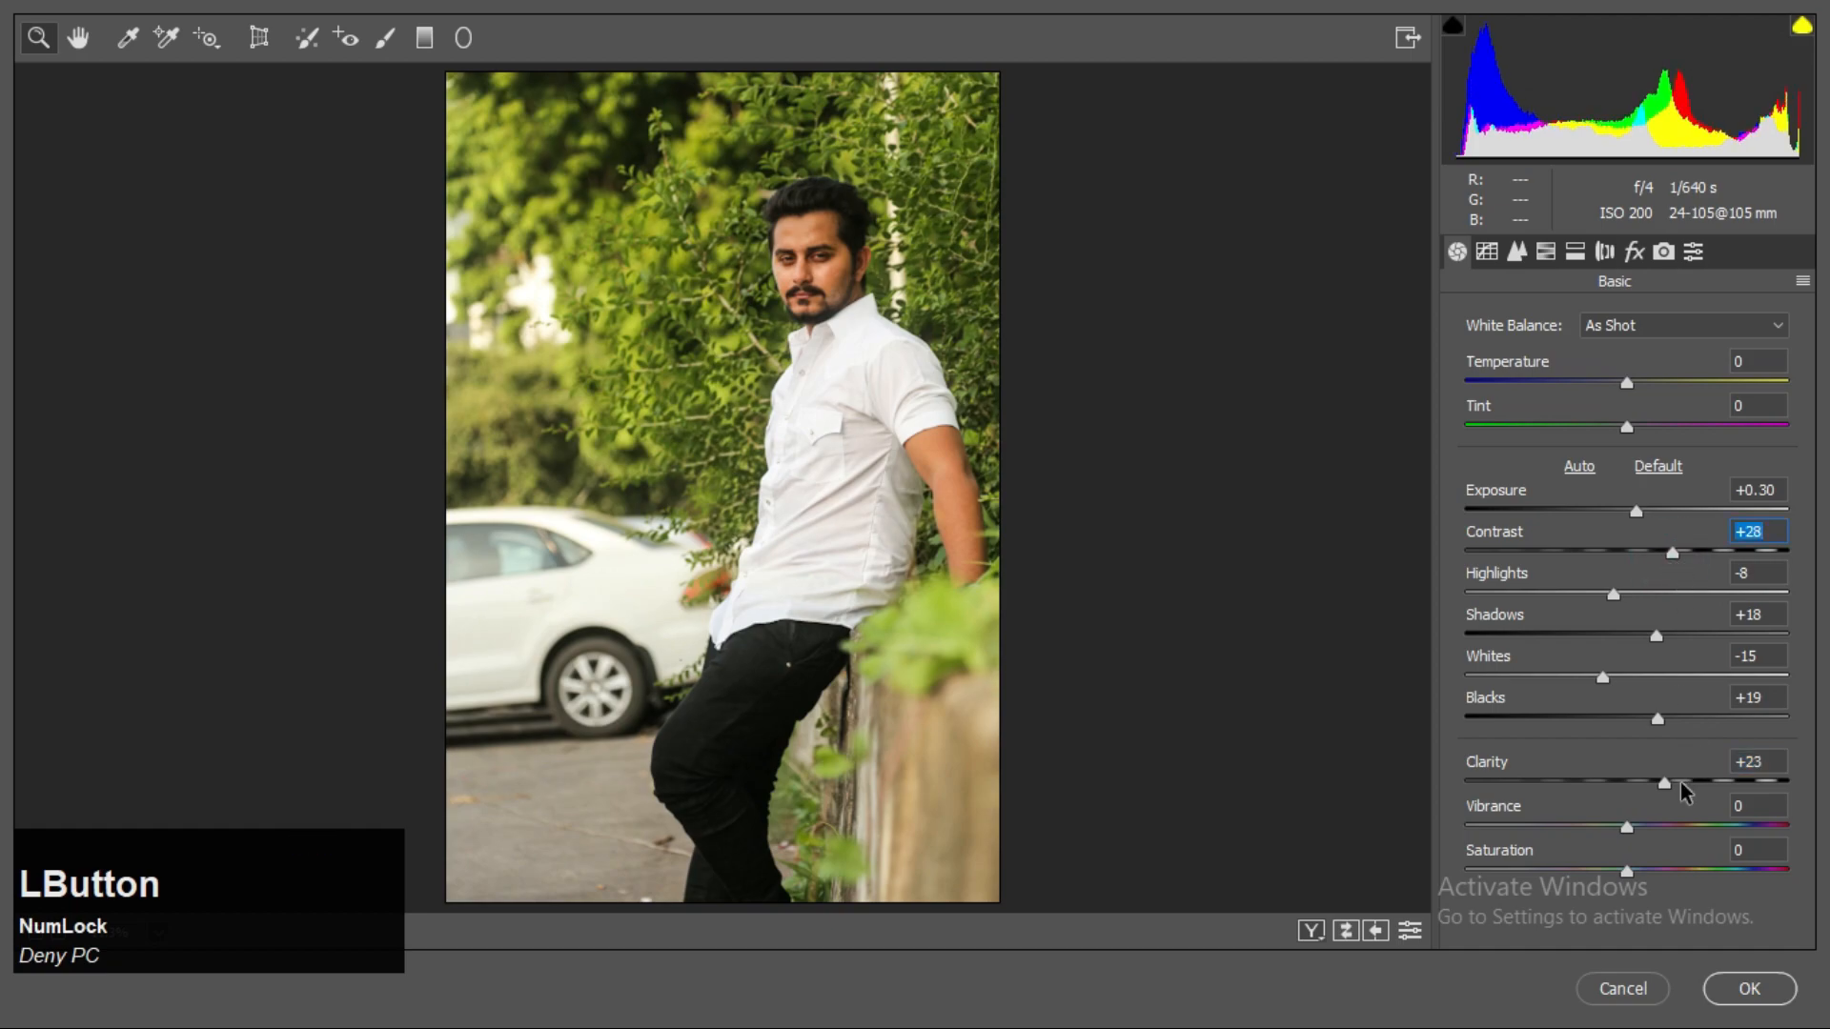
{"action": "left_click_drag", "start_coordinate": [1630, 833], "coordinate": [1642, 838]}
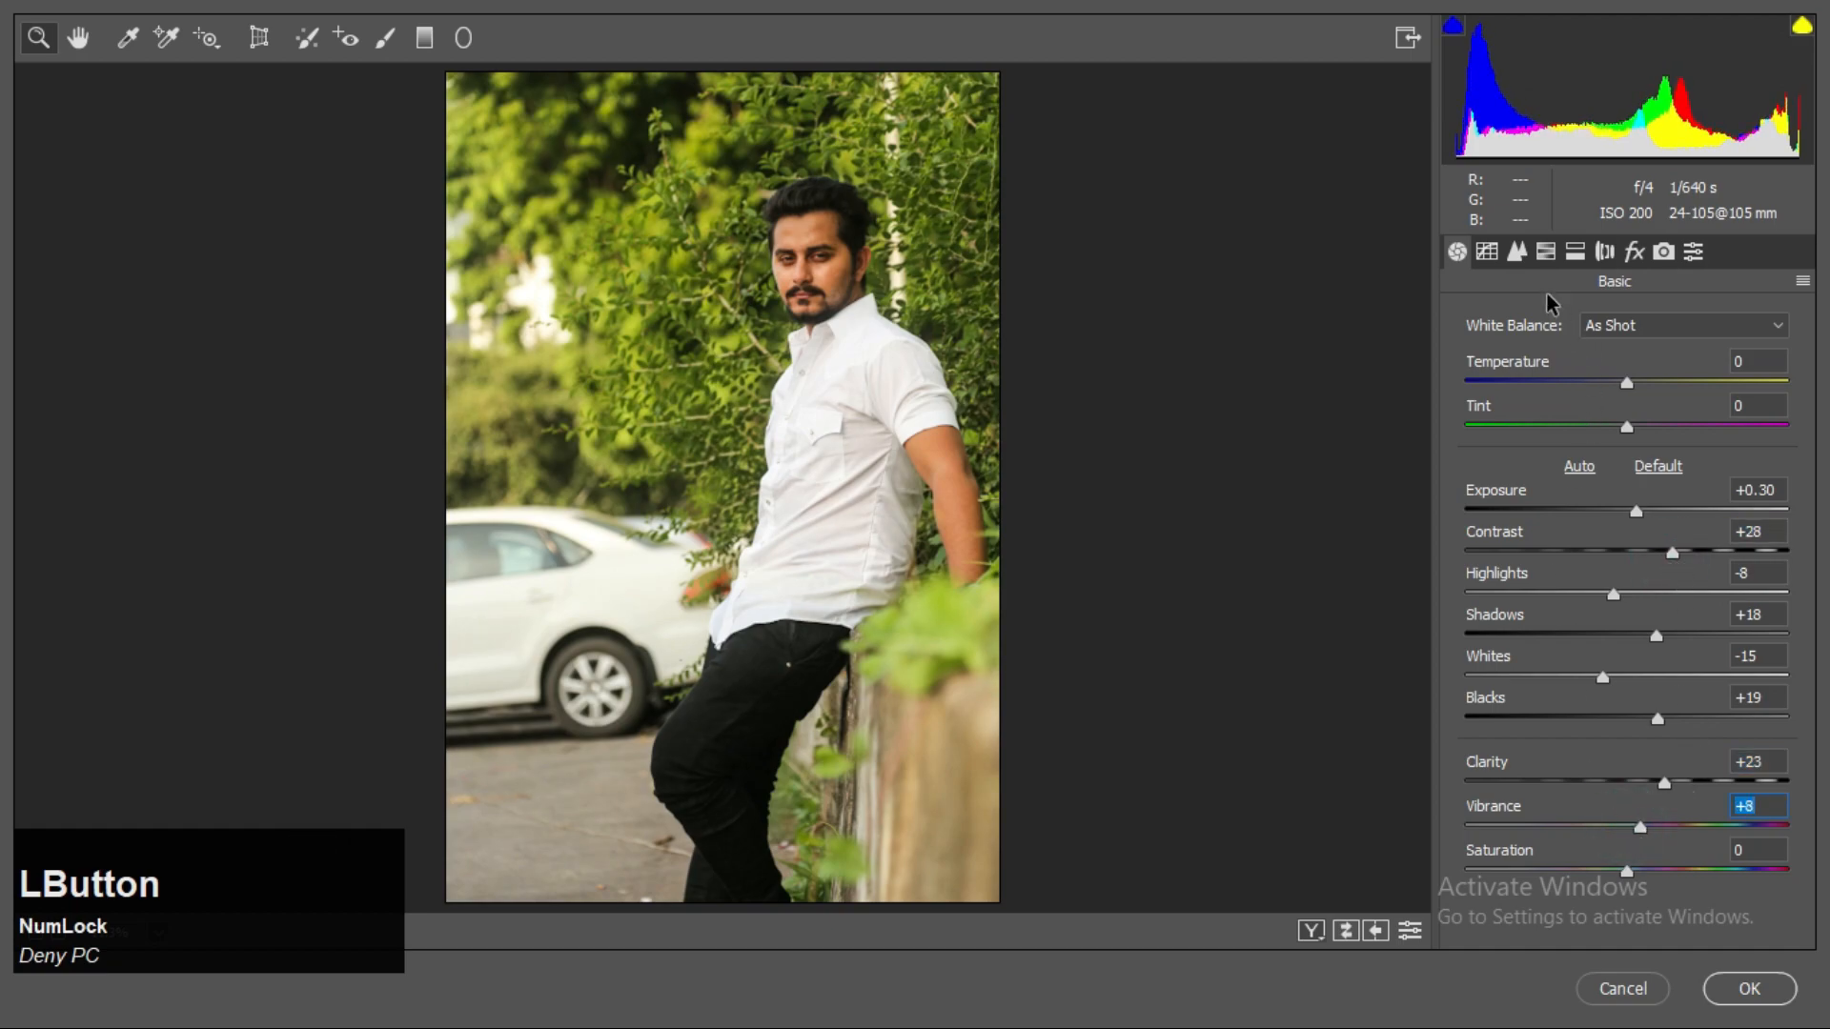
Step: Set the Dehaze amount to +11
{"action": "left_click", "coordinate": [1635, 251]}
{"action": "left_click", "coordinate": [1756, 348]}
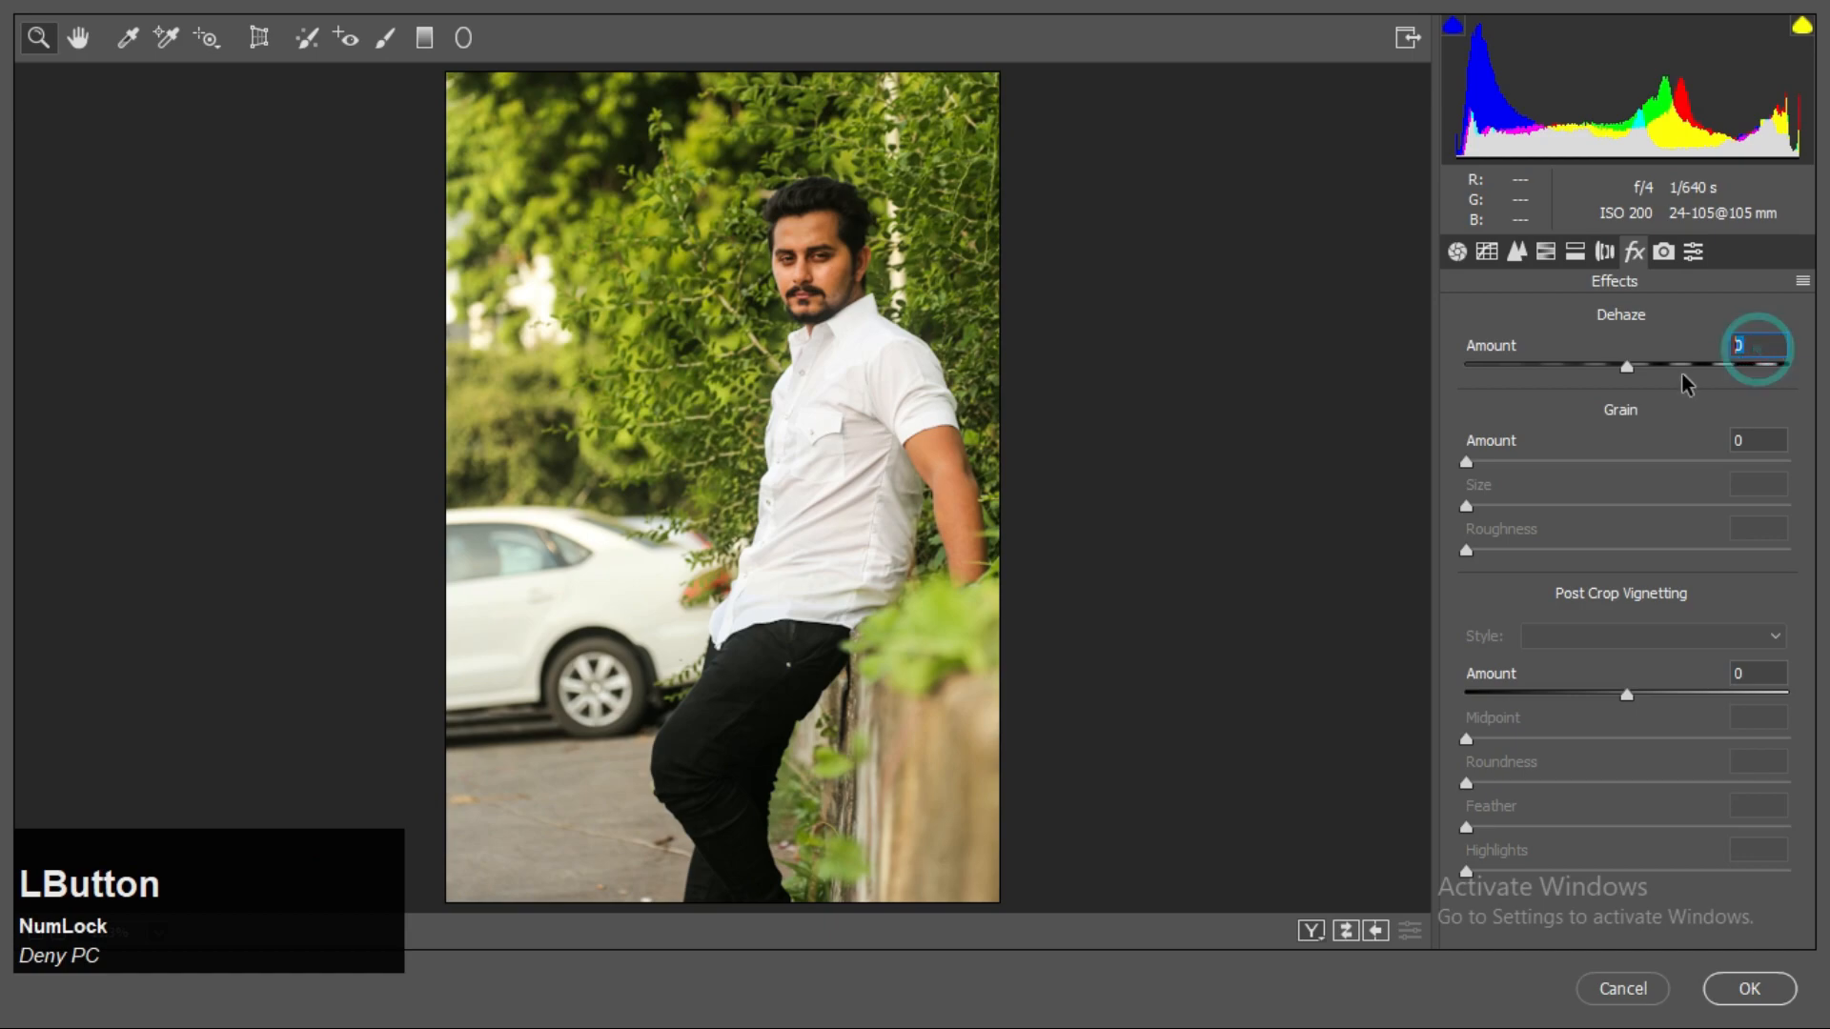
{"action": "left_click_drag", "start_coordinate": [1627, 367], "coordinate": [1648, 391]}
Step: Raise the Oranges luminance to about +16 and slightly raise the Oranges saturation in the HSL adjustments
{"action": "left_click", "coordinate": [1516, 251]}
{"action": "left_click", "coordinate": [1575, 250]}
{"action": "left_click", "coordinate": [1546, 251]}
{"action": "left_click_drag", "start_coordinate": [1627, 506], "coordinate": [1650, 512]}
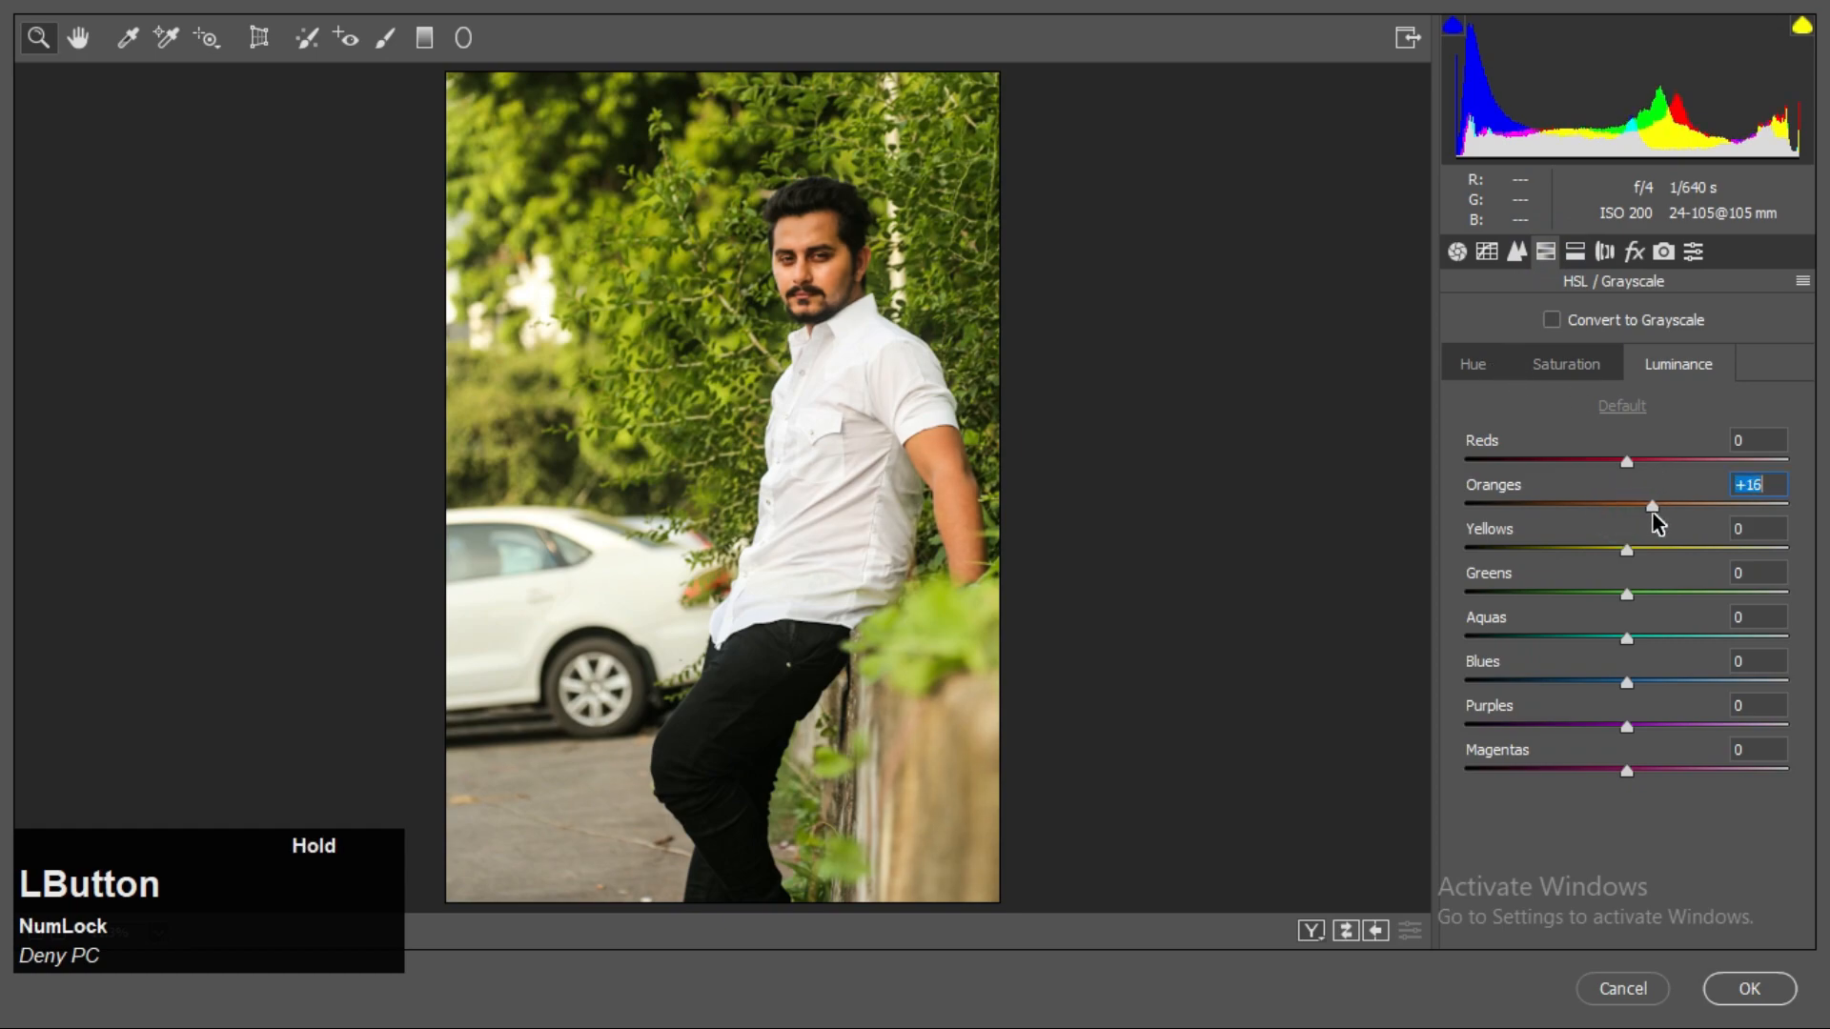
{"action": "left_click", "coordinate": [1566, 364]}
{"action": "mouse_move", "coordinate": [1627, 506]}
{"action": "left_mouse_down"}
{"action": "mouse_move", "coordinate": [1608, 516]}
{"action": "mouse_move", "coordinate": [1619, 463]}
{"action": "mouse_move", "coordinate": [1647, 506]}
{"action": "left_mouse_up"}
{"action": "left_click", "coordinate": [1661, 372]}
Step: Lower Vibrance to +2 and Clarity to +15 in the basic adjustments
{"action": "left_click", "coordinate": [1458, 252]}
{"action": "left_click_drag", "start_coordinate": [1640, 832], "coordinate": [1652, 779]}
Step: Set the sharpening Amount to 16 and Masking to 49, and add slight Luminance noise reduction
{"action": "left_click", "coordinate": [1520, 253]}
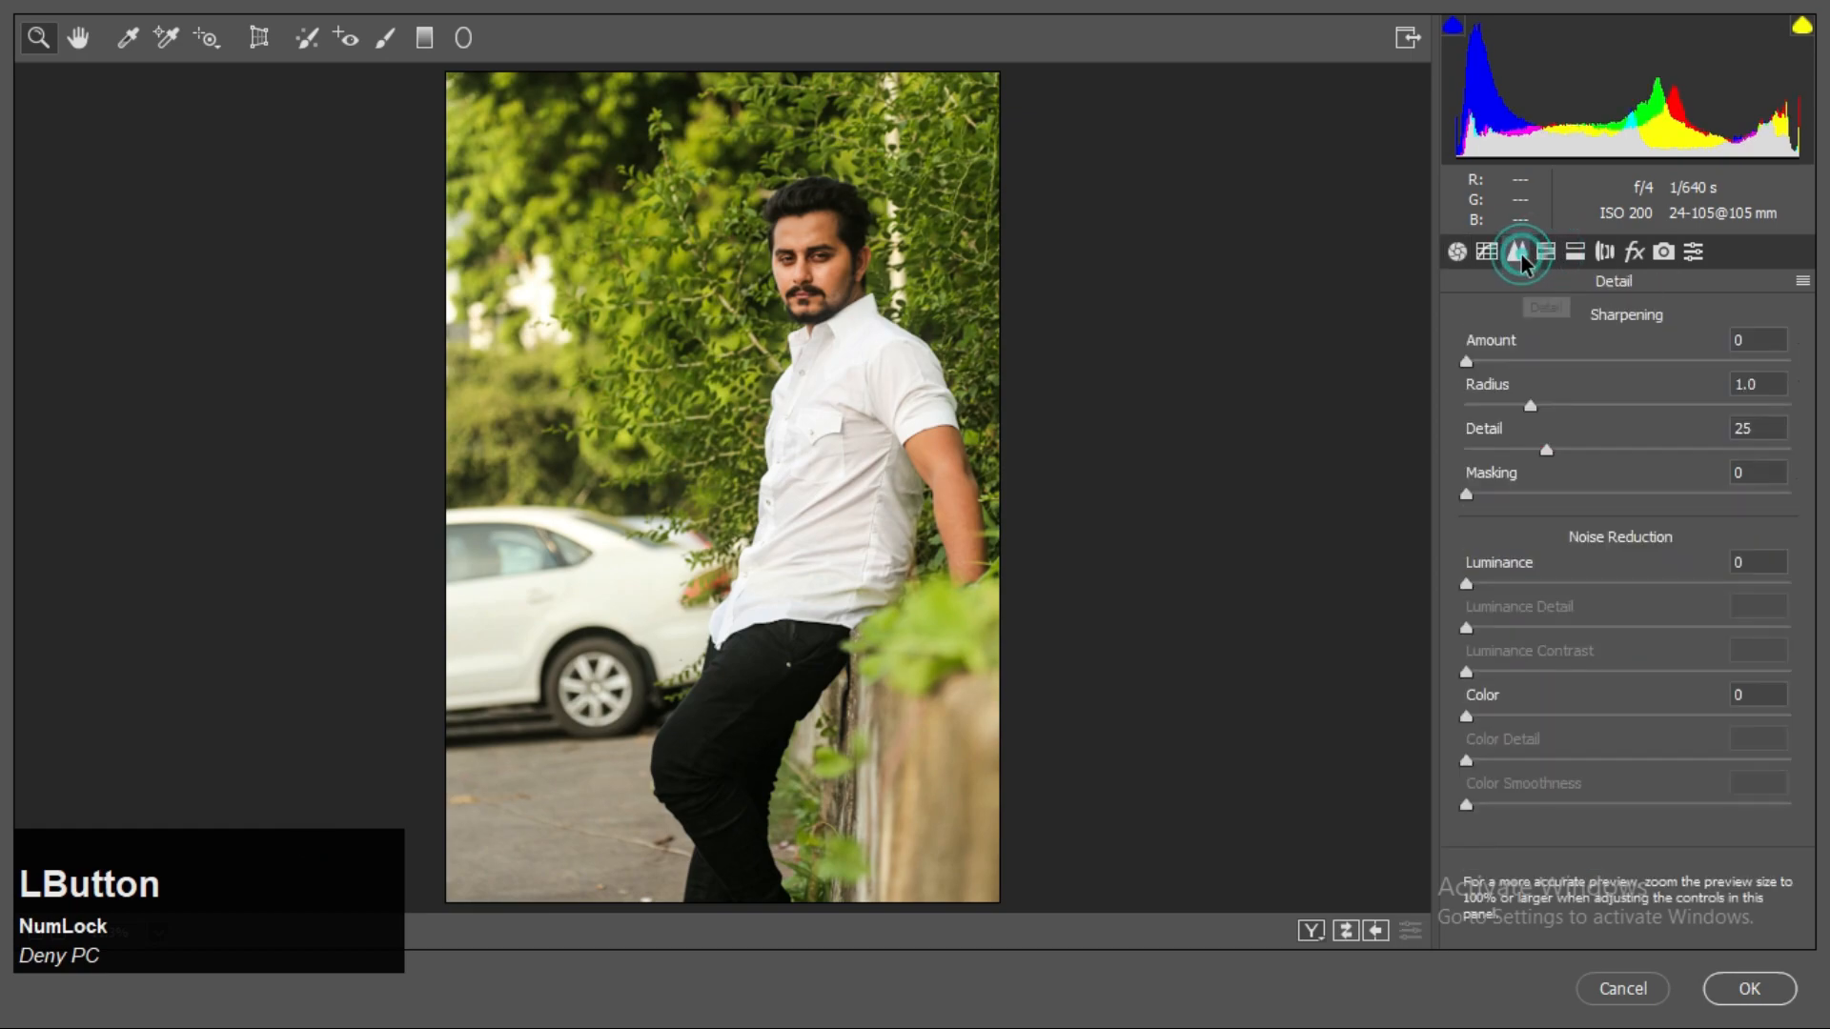
{"action": "left_click_drag", "start_coordinate": [1477, 365], "coordinate": [1498, 372]}
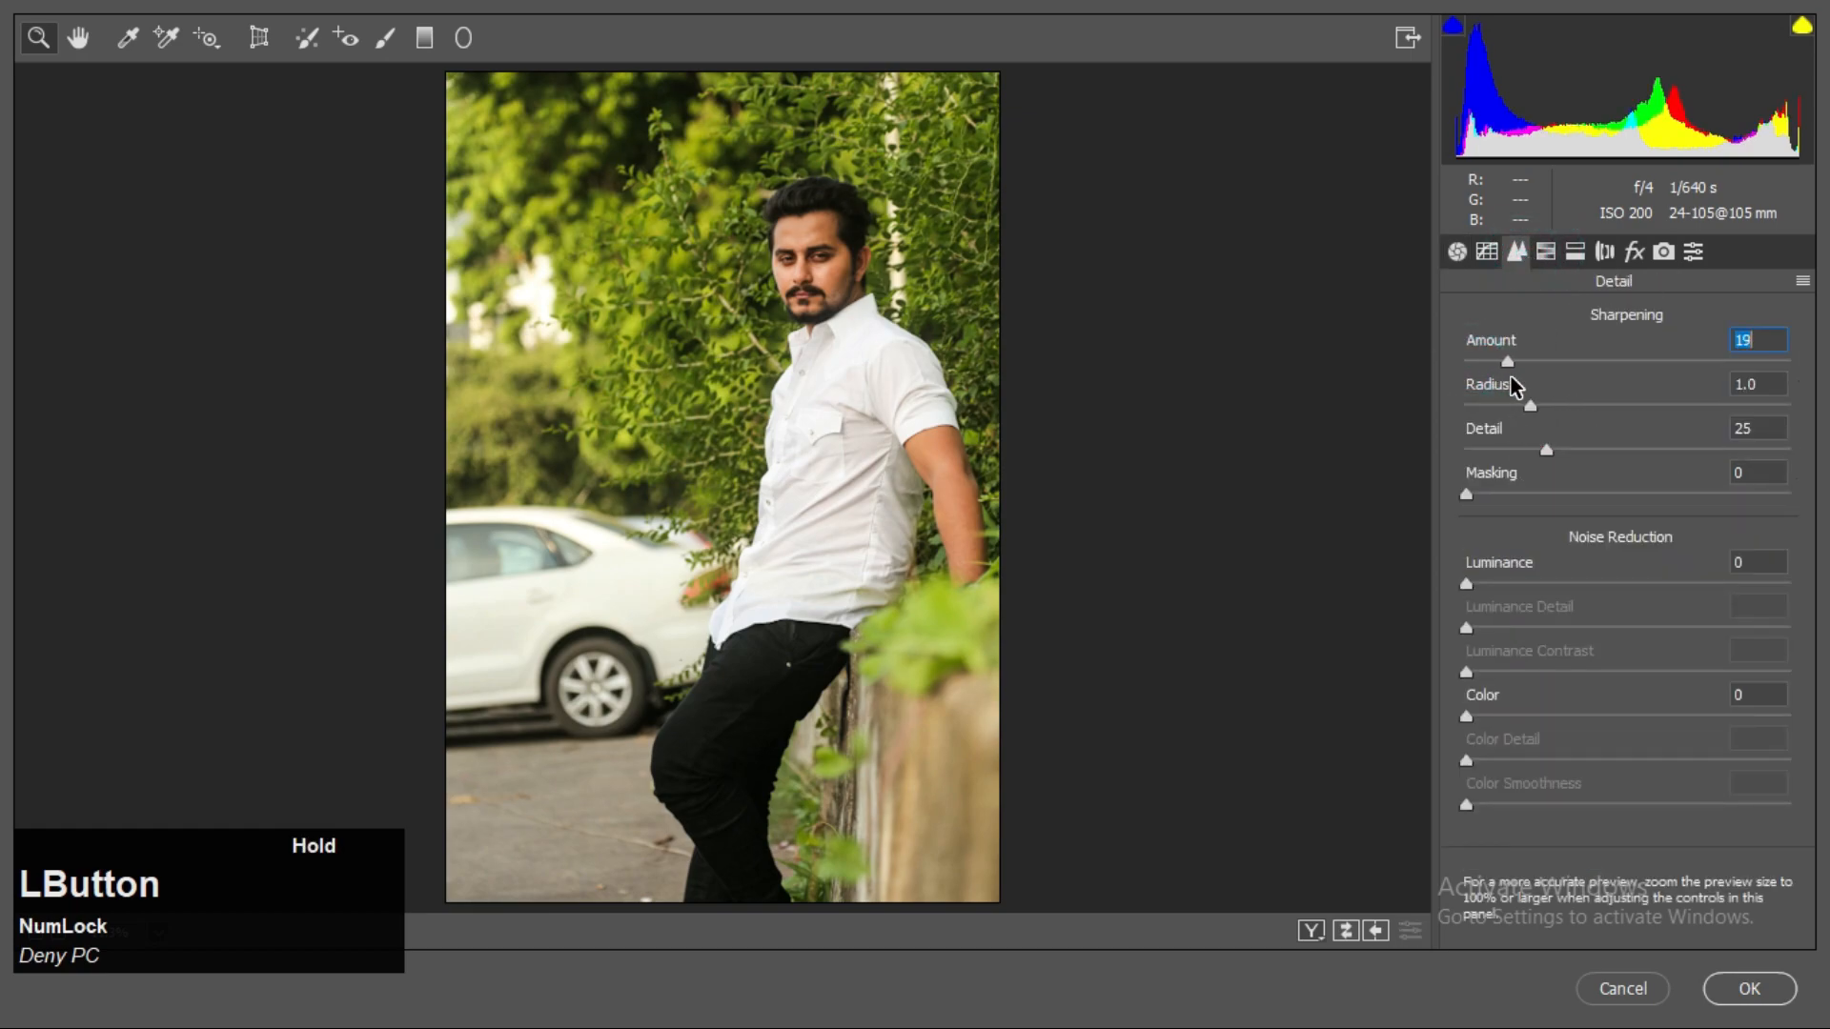
{"action": "left_click_drag", "start_coordinate": [1486, 489], "coordinate": [1625, 515]}
{"action": "left_click_drag", "start_coordinate": [1468, 583], "coordinate": [1503, 599]}
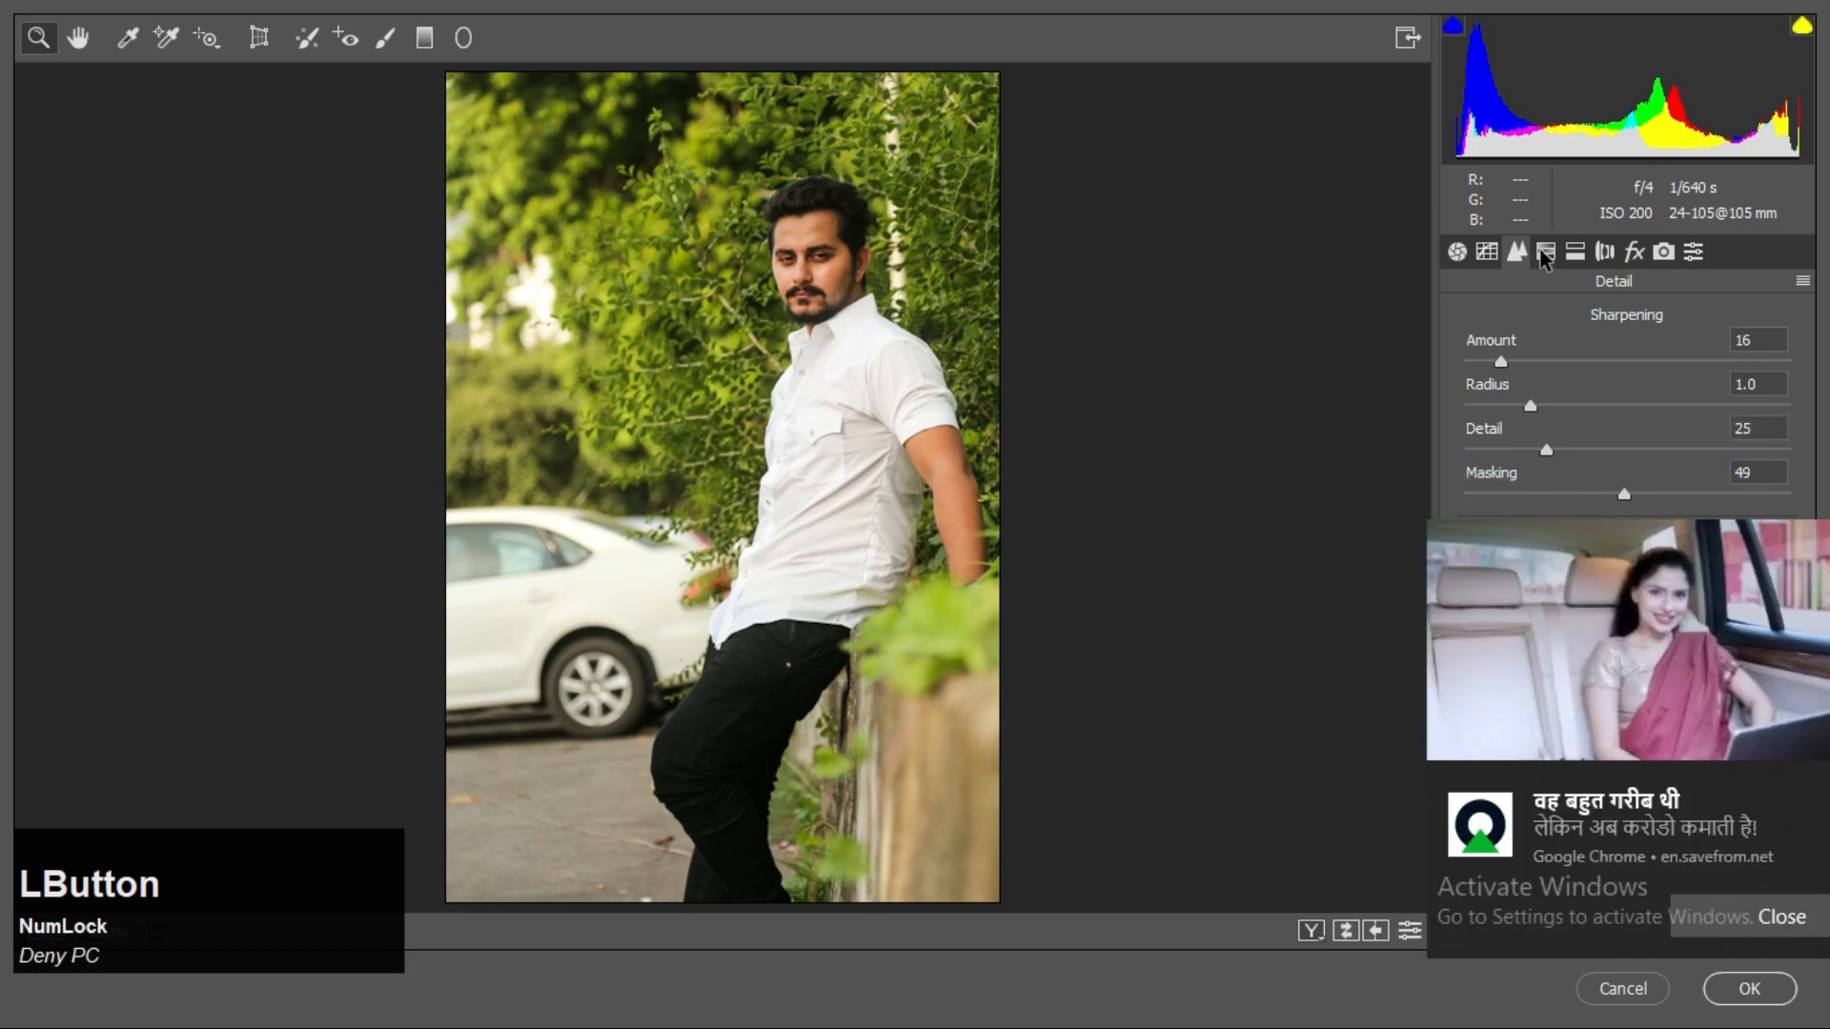
{"action": "left_click", "coordinate": [1545, 252]}
{"action": "left_click", "coordinate": [1785, 782]}
{"action": "left_click", "coordinate": [1575, 252]}
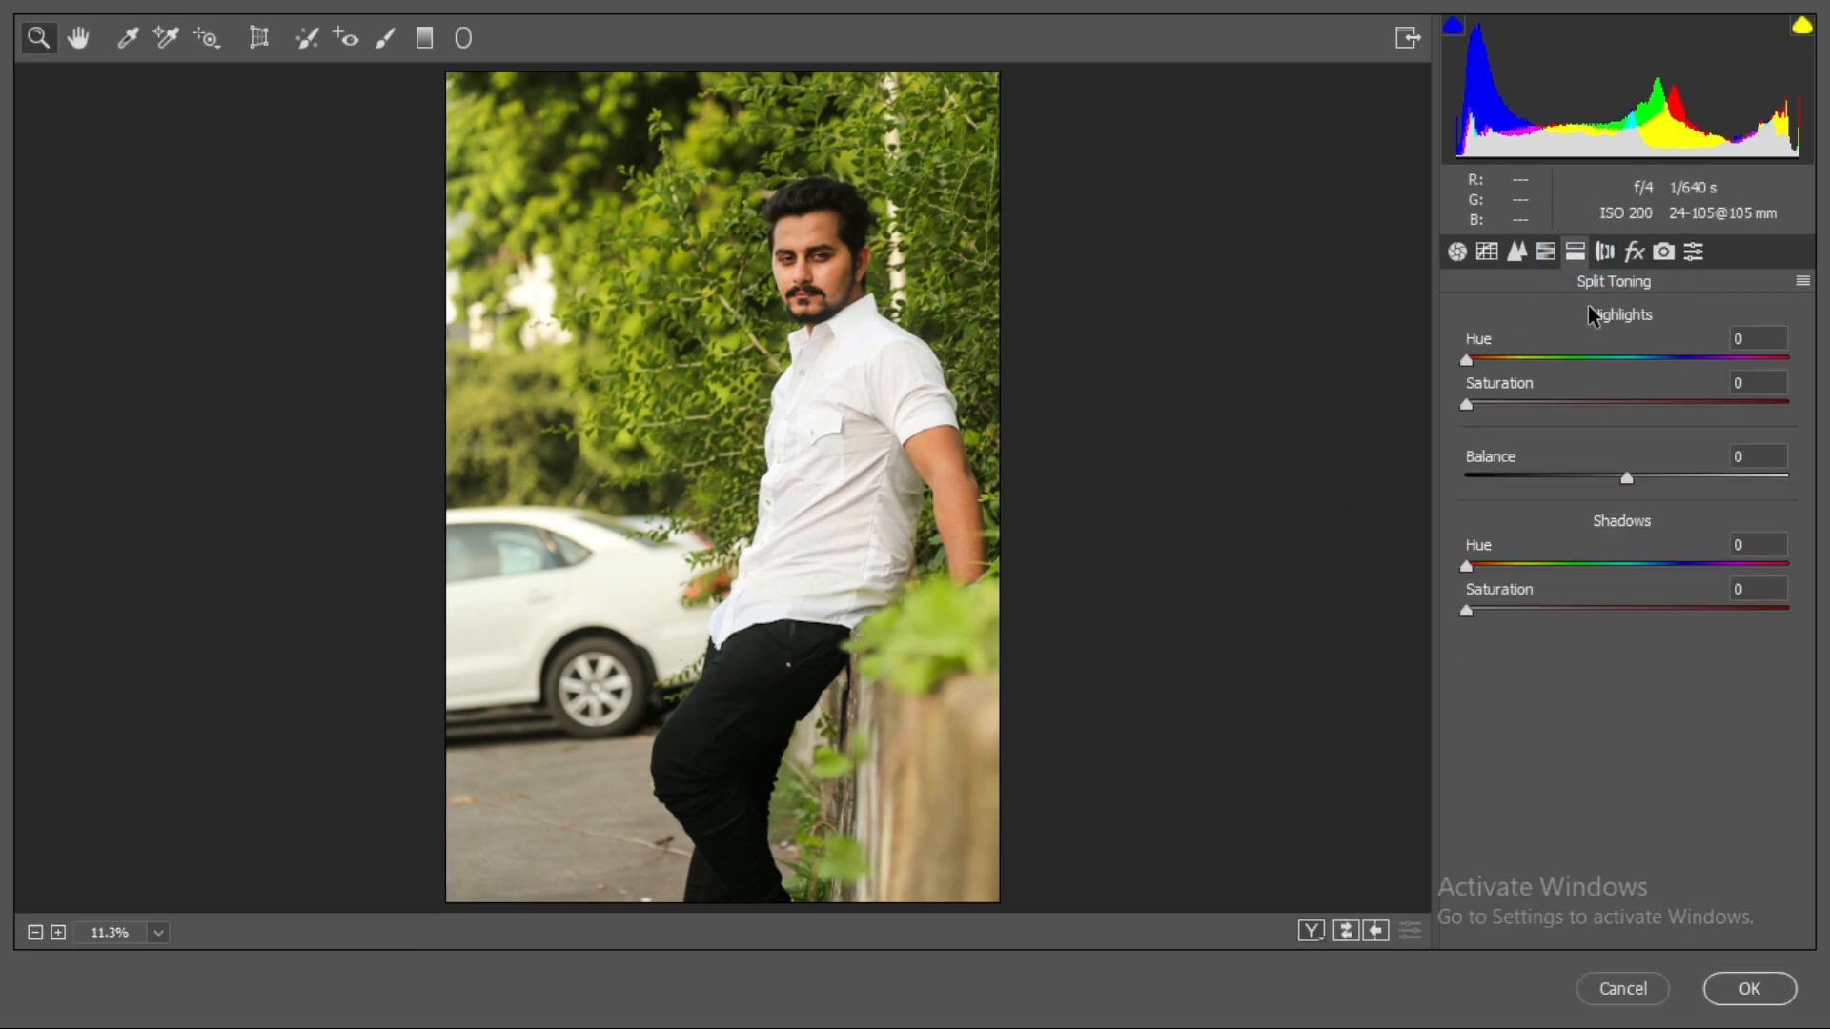
{"action": "left_click", "coordinate": [1606, 252]}
{"action": "left_click", "coordinate": [1635, 251]}
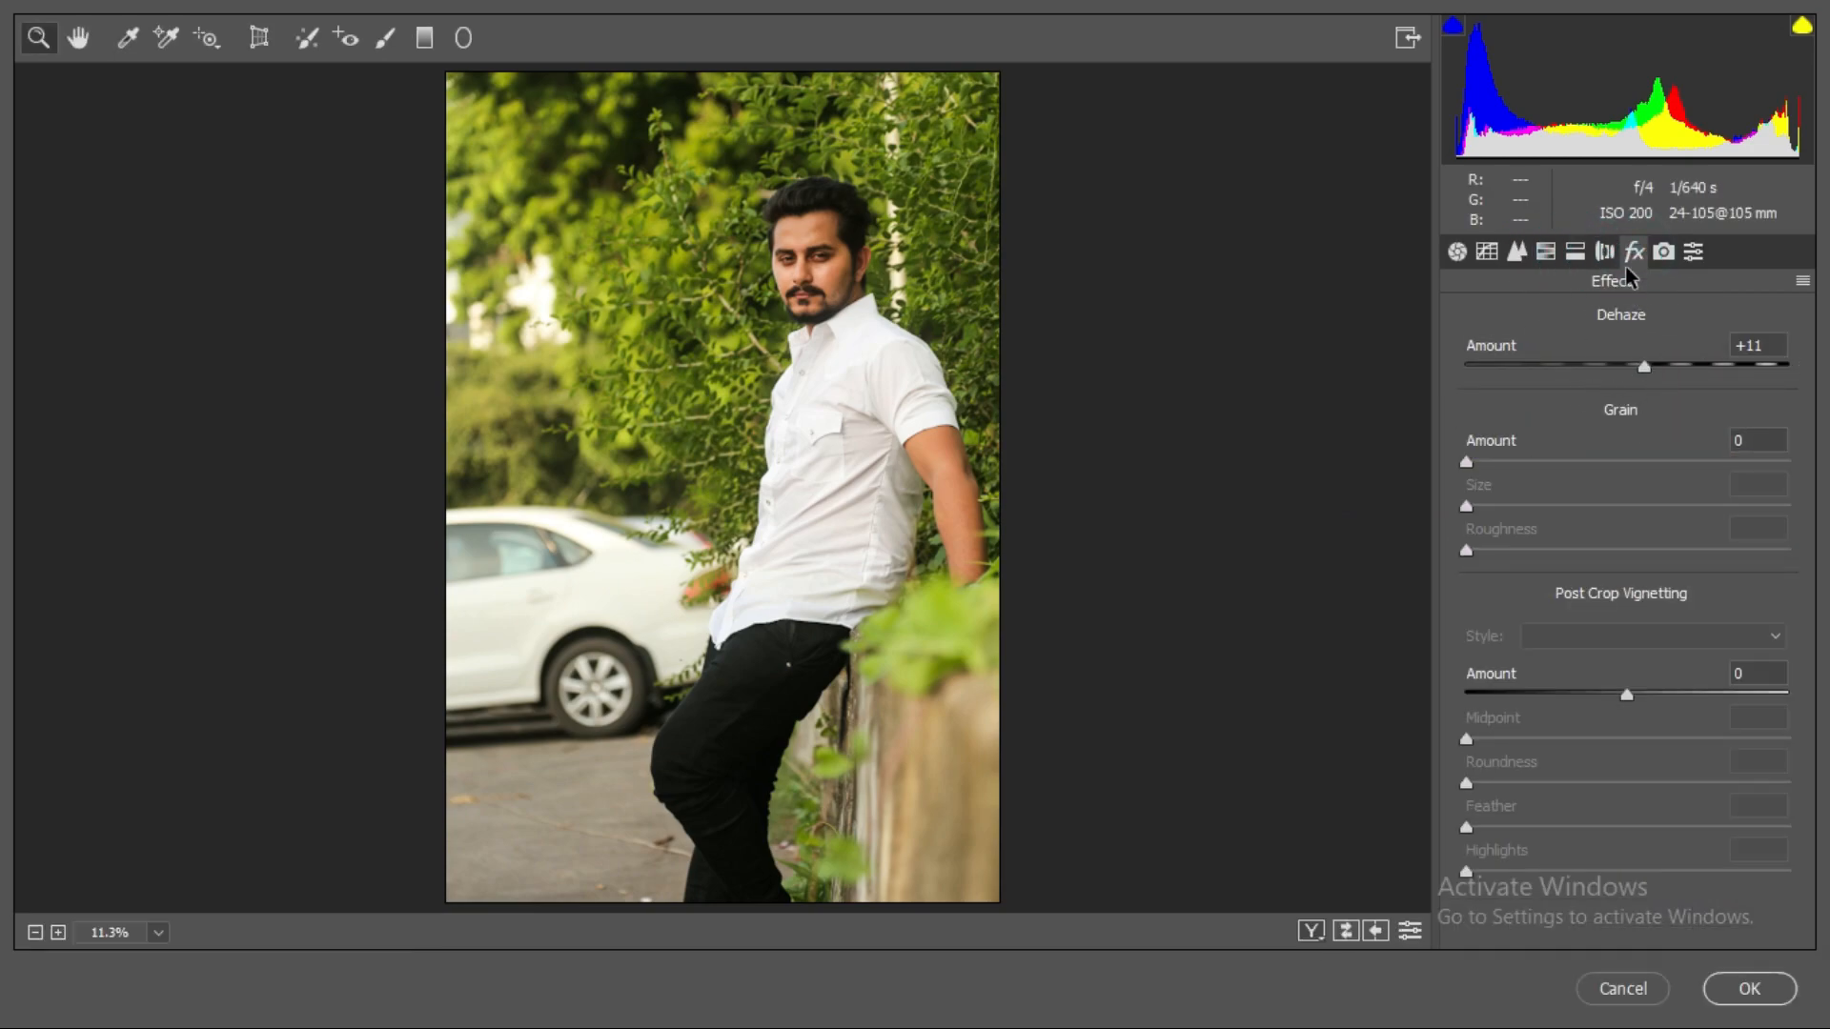
{"action": "left_click", "coordinate": [1458, 252]}
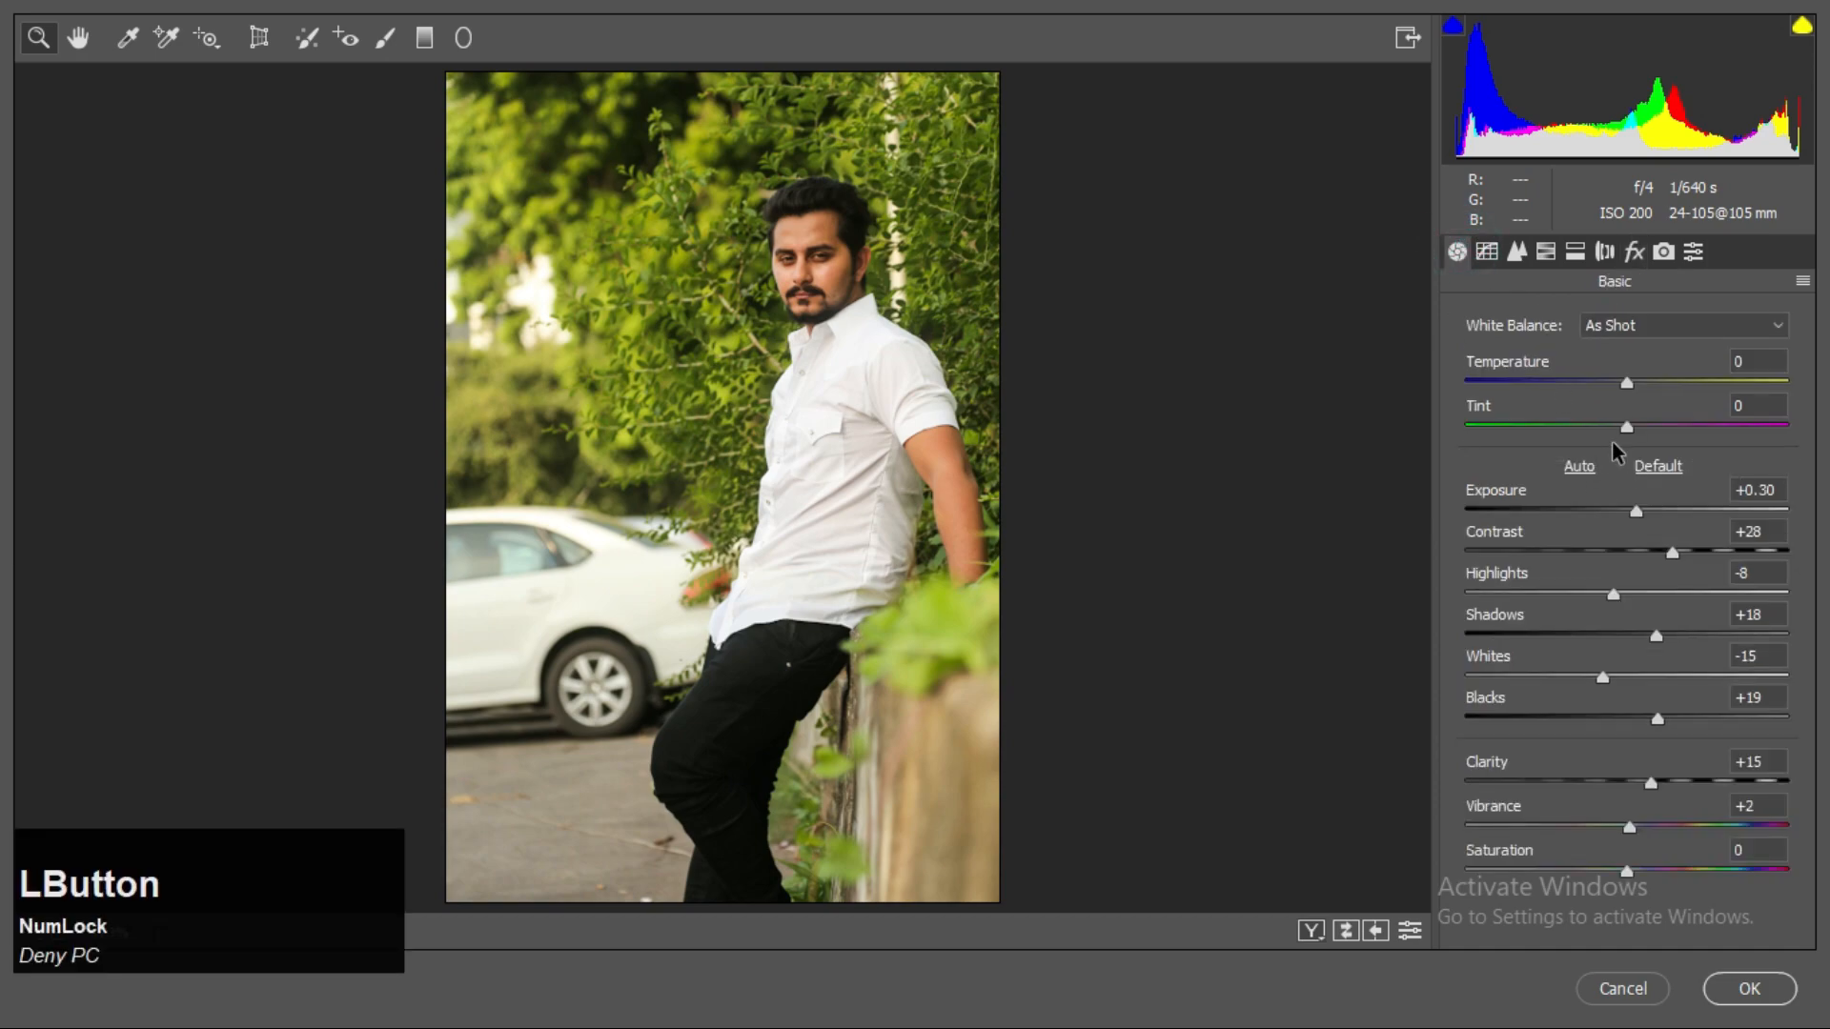
Step: In the HSL hue adjustments, set Oranges to -2, Yellows to -52, Greens to -40 and Aquas to about -34
{"action": "left_click", "coordinate": [1545, 251]}
{"action": "left_click", "coordinate": [1504, 376]}
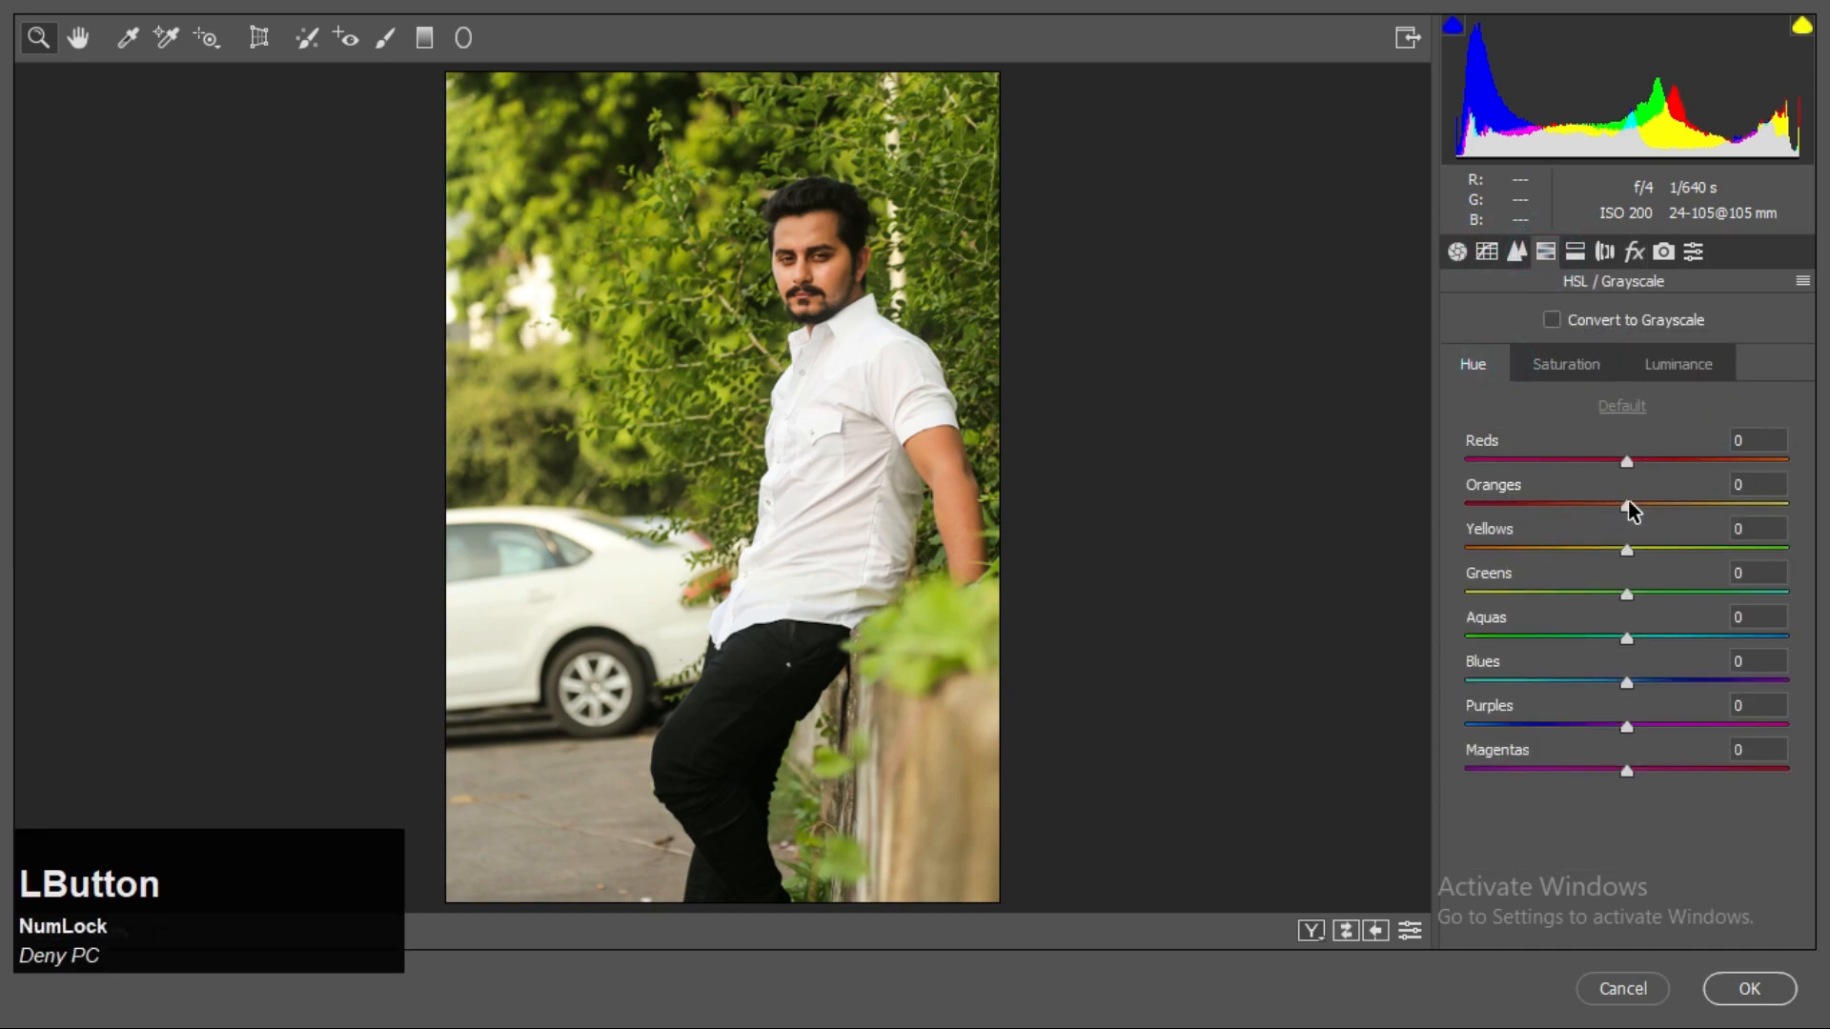
{"action": "left_click_drag", "start_coordinate": [1599, 510], "coordinate": [1546, 566]}
{"action": "mouse_move", "coordinate": [1594, 506]}
{"action": "left_mouse_down"}
{"action": "mouse_move", "coordinate": [1638, 522]}
{"action": "mouse_move", "coordinate": [1622, 523]}
{"action": "left_mouse_up"}
{"action": "left_click_drag", "start_coordinate": [1628, 595], "coordinate": [1585, 645]}
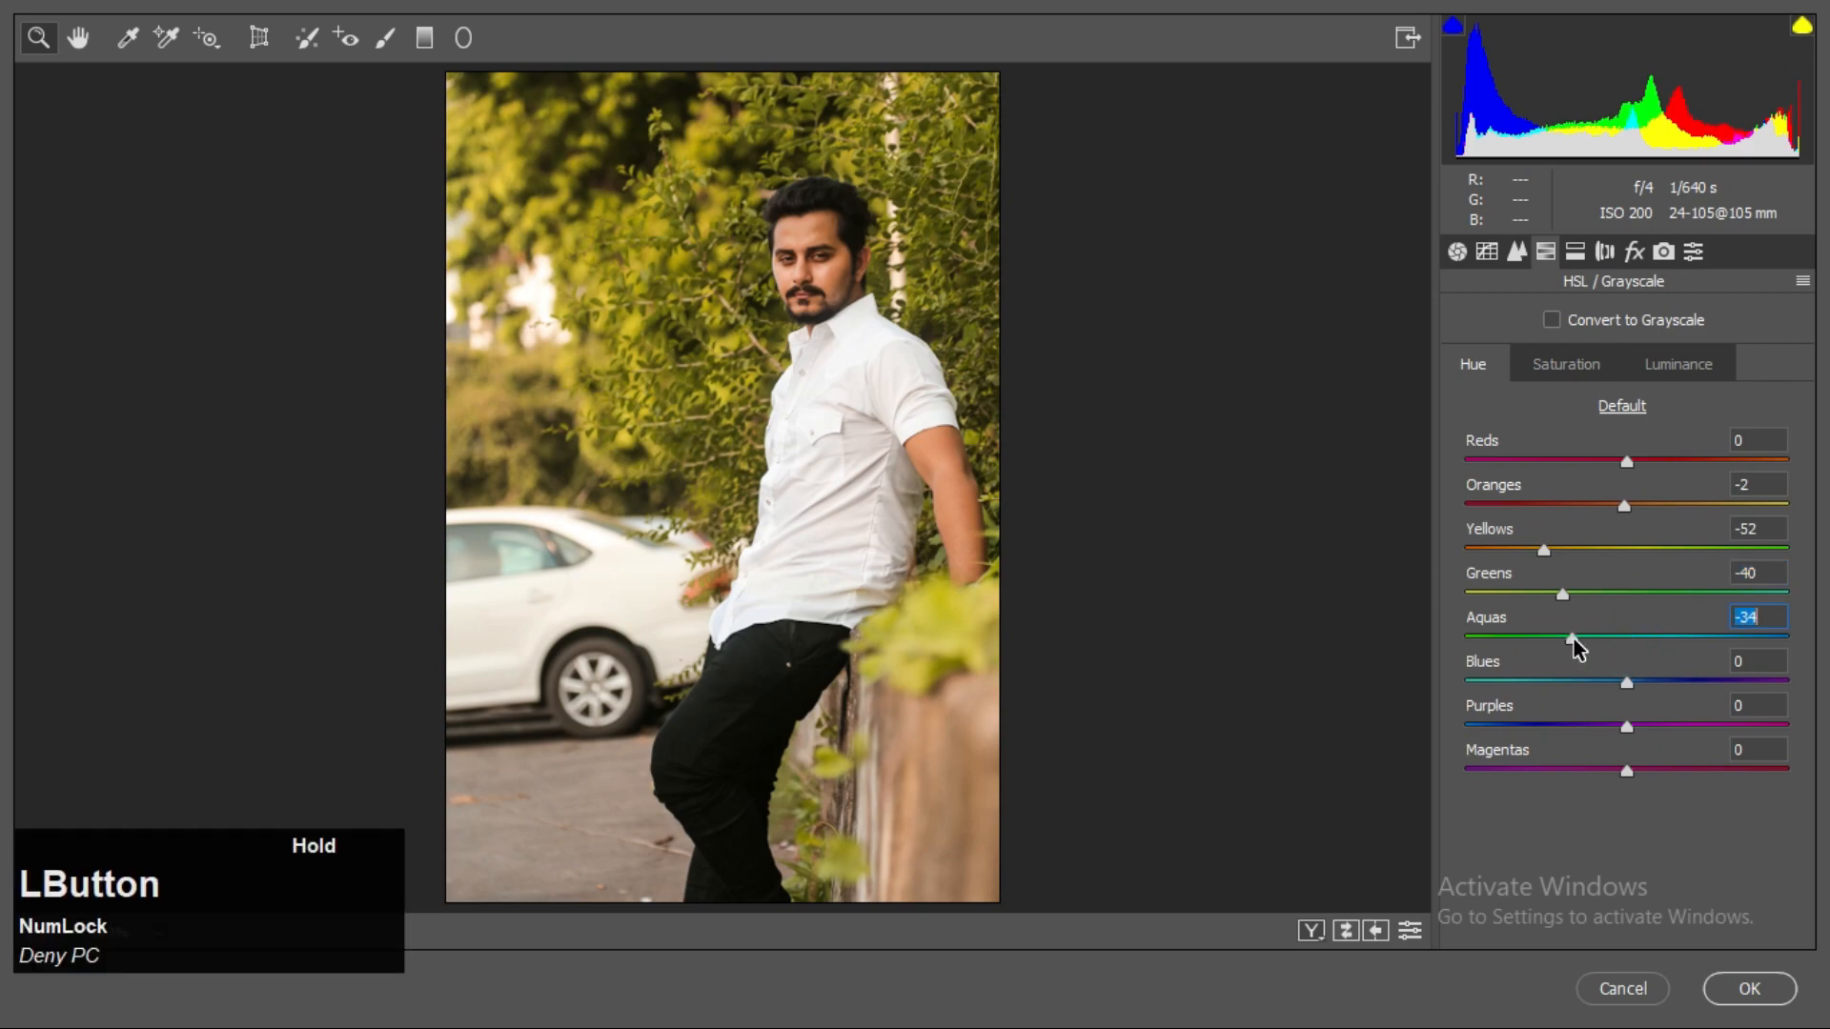
{"action": "left_click", "coordinate": [1568, 370]}
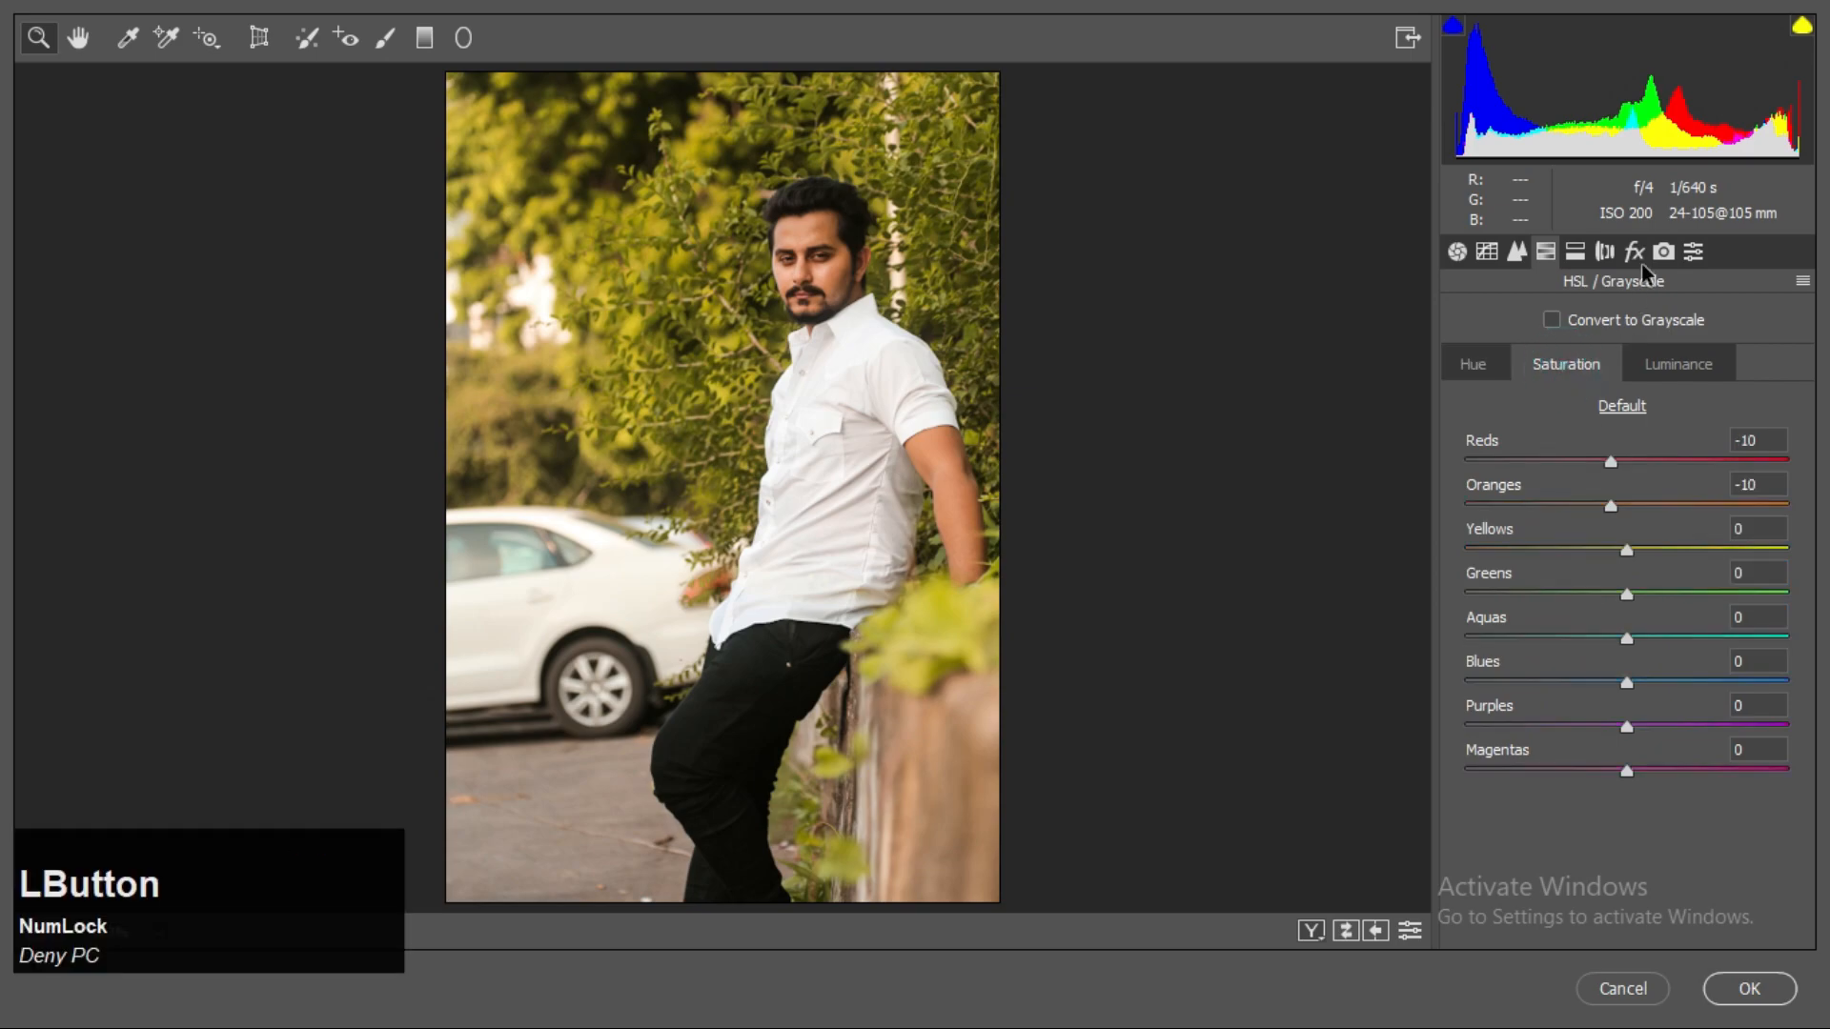
{"action": "left_click", "coordinate": [1457, 251]}
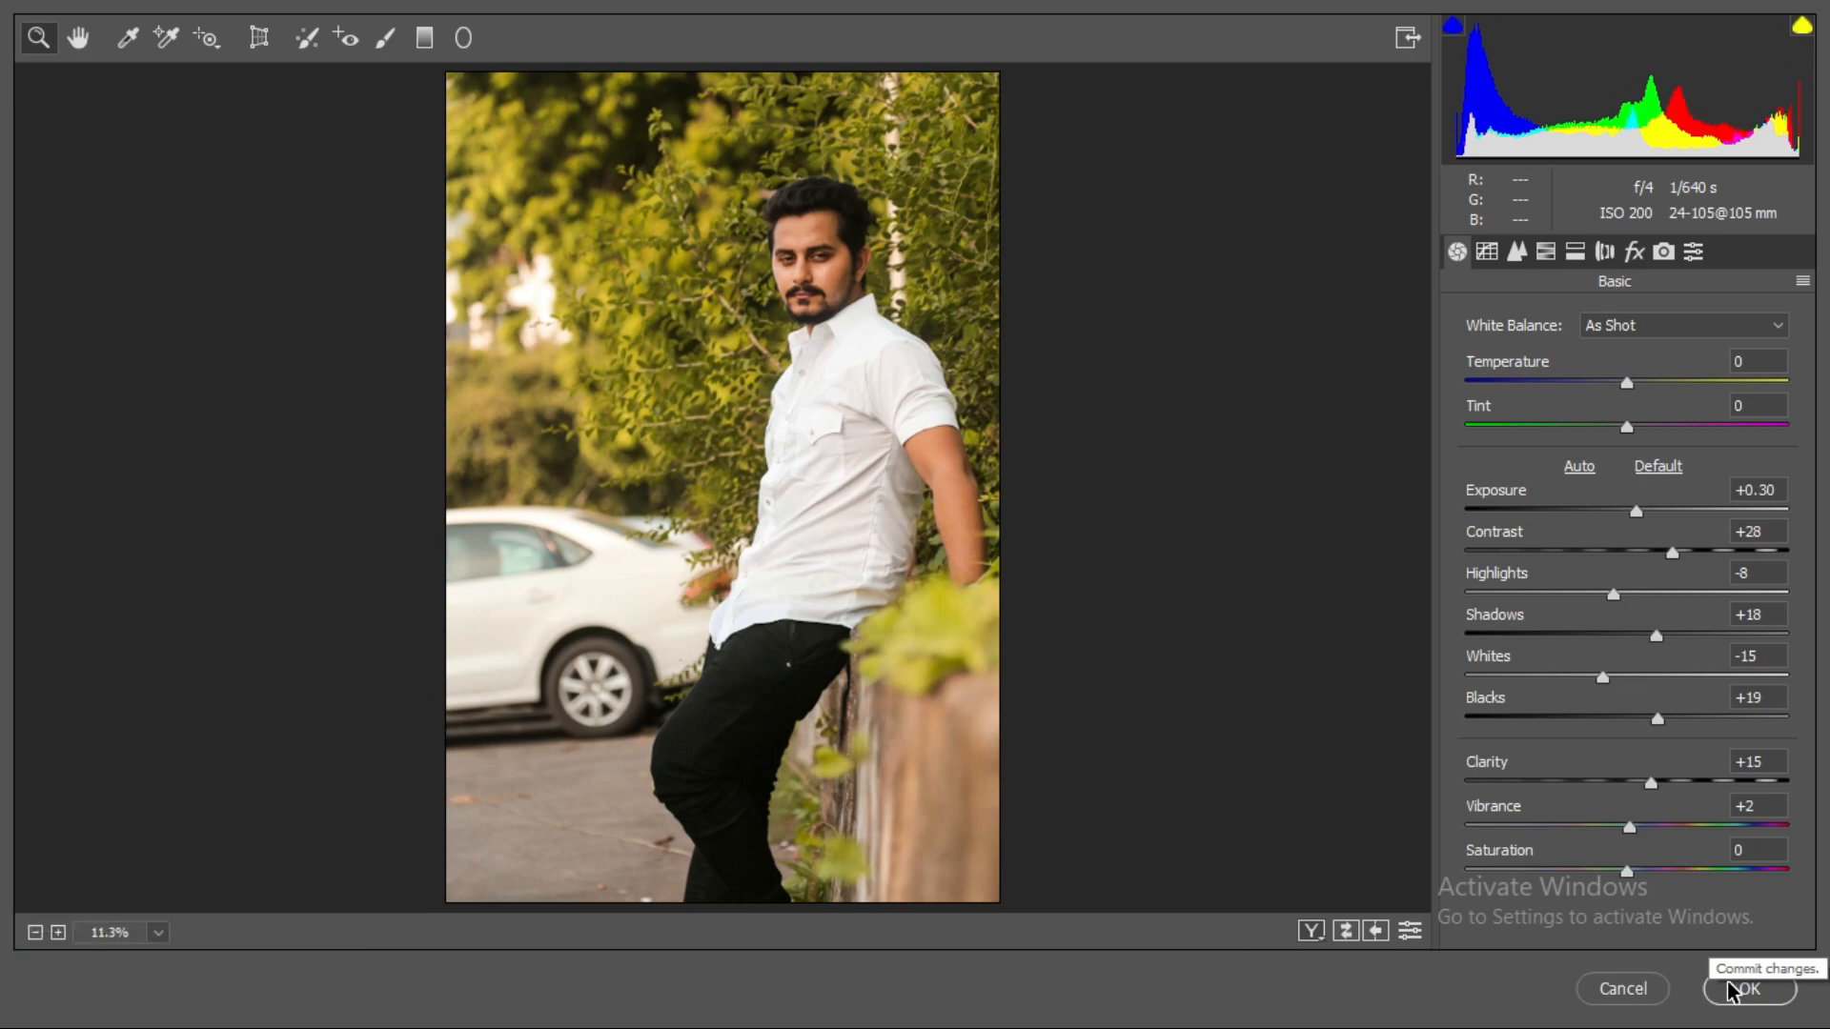
Step: Inspect the shirt and surrounding details up close and apply the Camera Raw Filter adjustments
{"action": "key", "text": "ctrl+equal"}
{"action": "key", "text": "ctrl+equal"}
{"action": "key", "text": "ctrl+equal"}
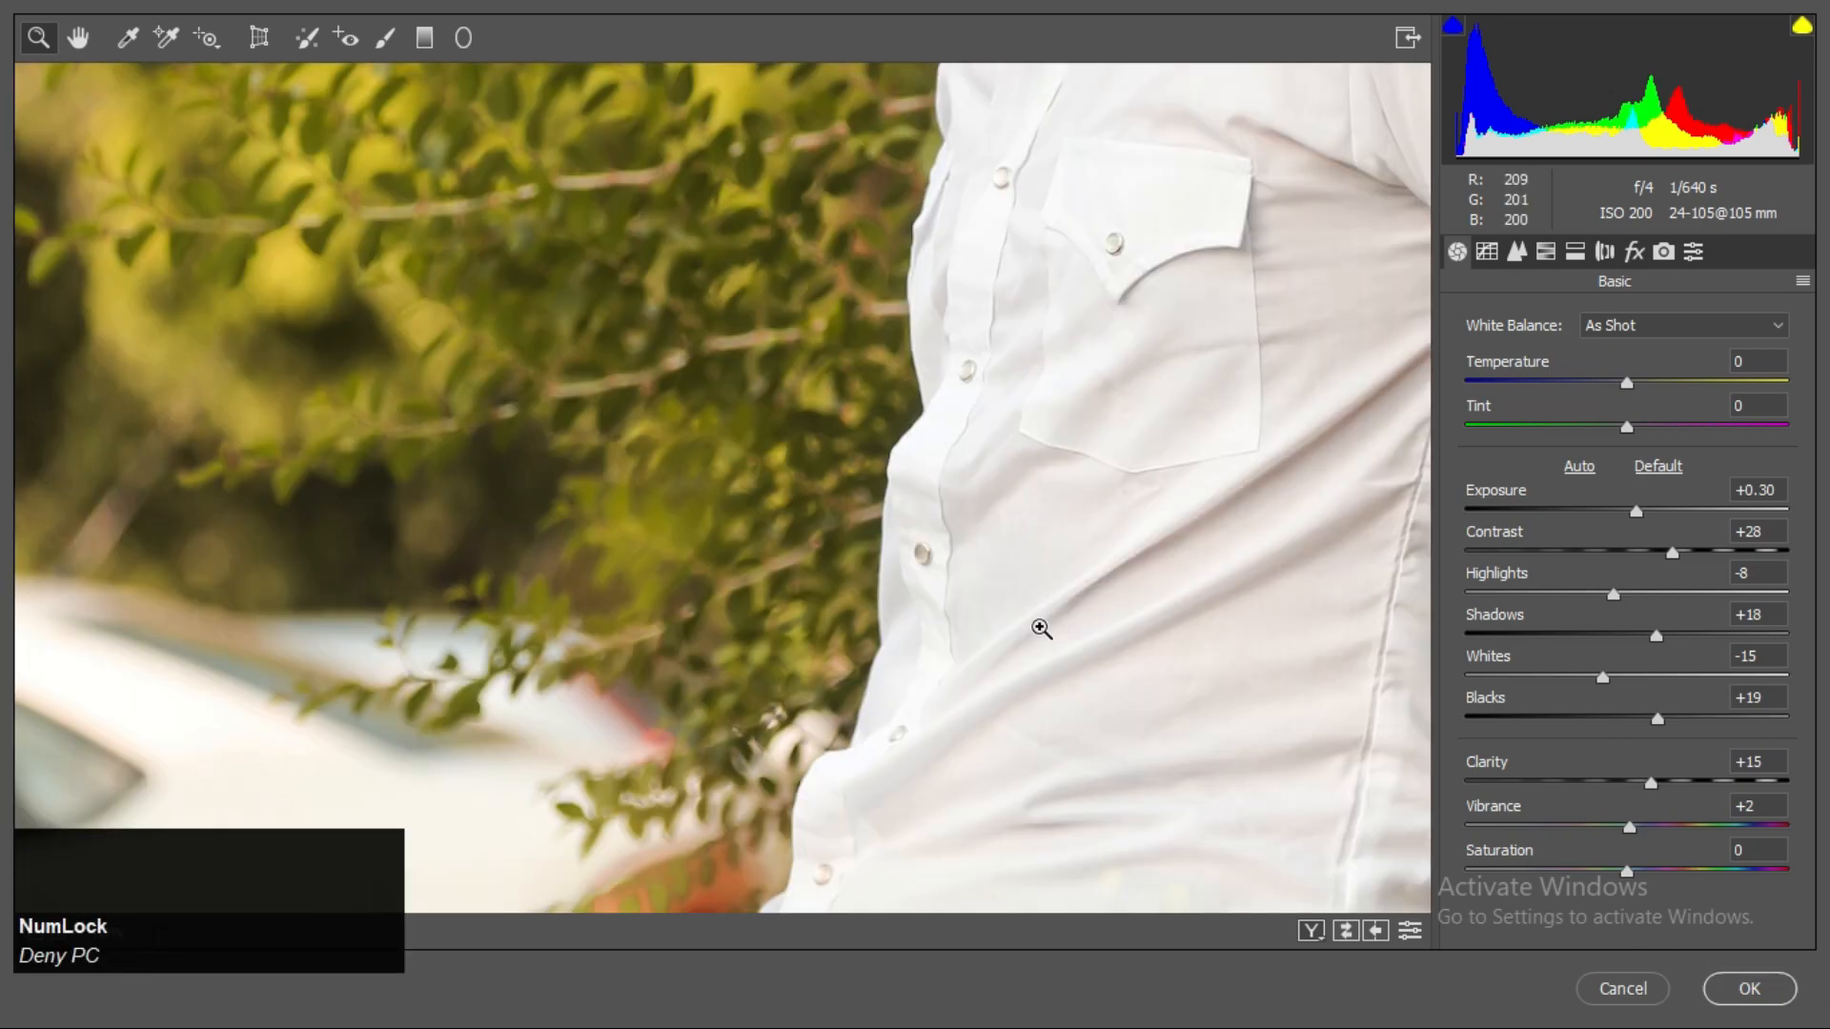
{"action": "key", "text": "ctrl+minus"}
{"action": "key", "text": "ctrl+minus"}
{"action": "left_click_drag", "start_coordinate": [949, 358], "coordinate": [931, 499]}
{"action": "key", "text": "space"}
{"action": "left_click", "coordinate": [1706, 997]}
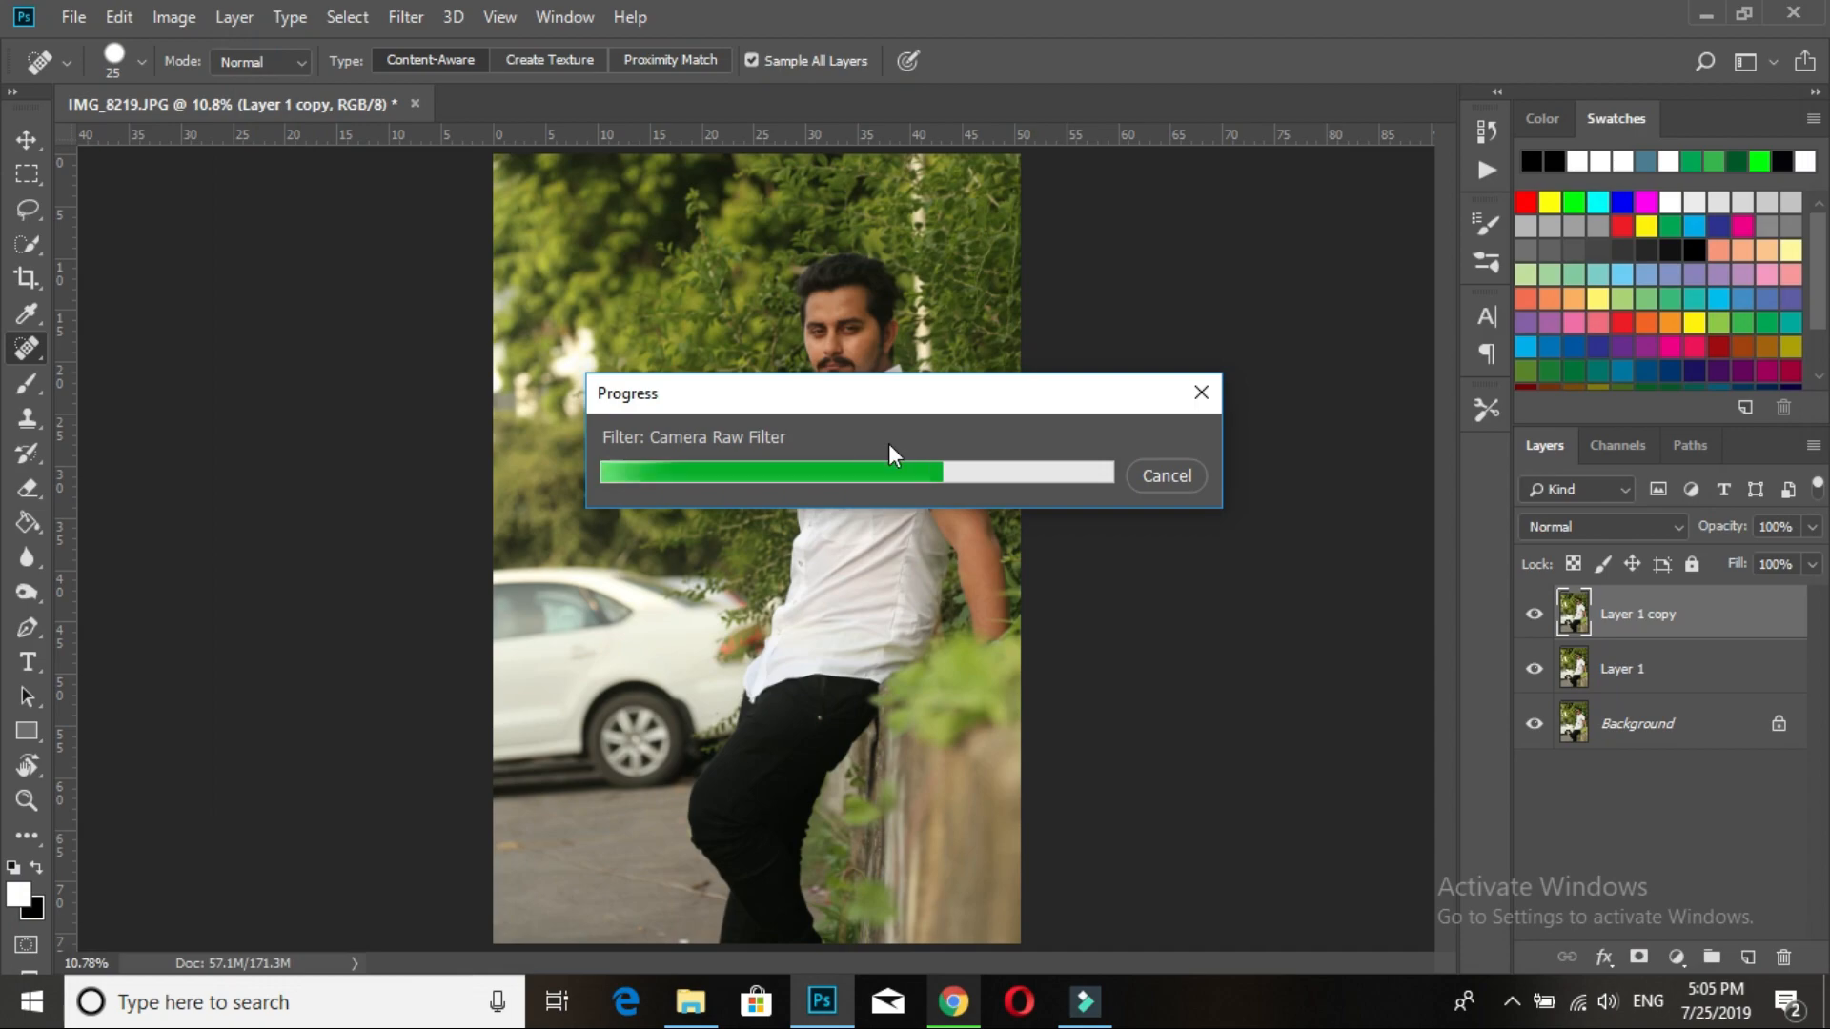
Step: Duplicate Layer 1 copy twice, naming the upper duplicate HP and the lower one Skin
{"action": "left_click", "coordinate": [1727, 621]}
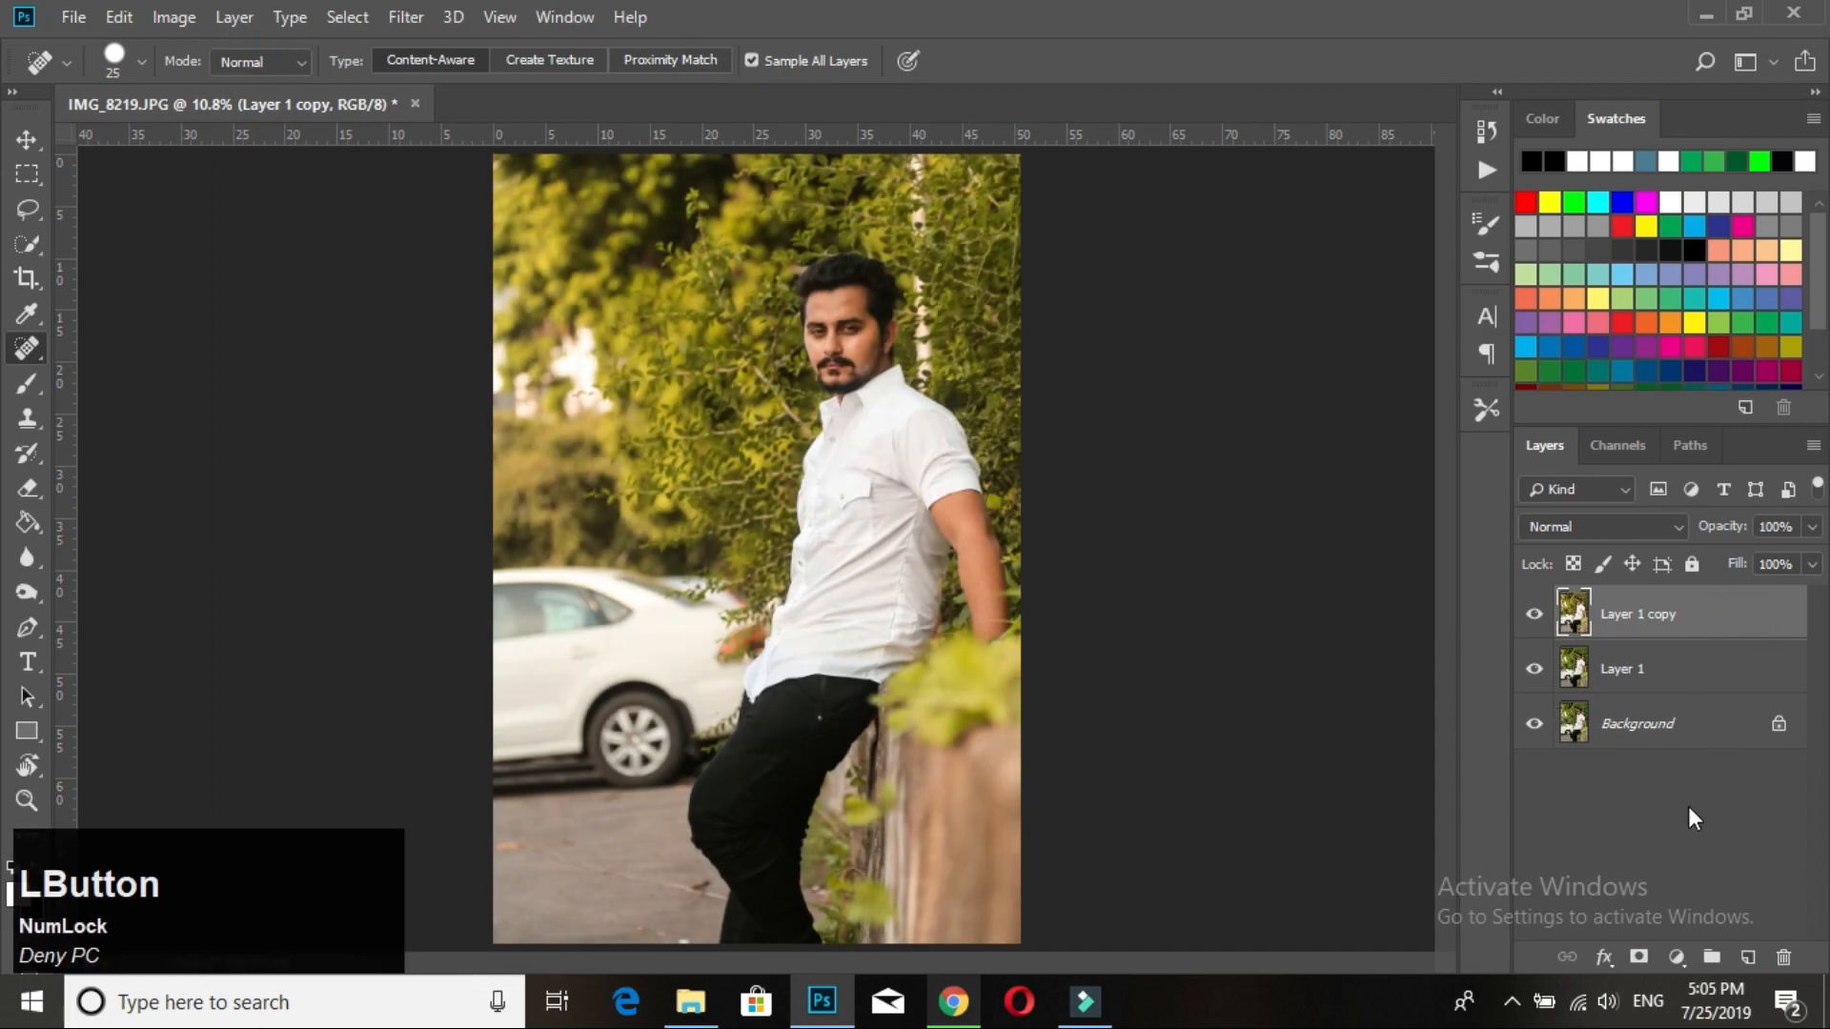
{"action": "key", "text": "ctrl+j"}
{"action": "key", "text": "ctrl+j"}
{"action": "double_click", "coordinate": [1661, 616]}
{"action": "type", "text": "H"}
{"action": "key", "text": "Return"}
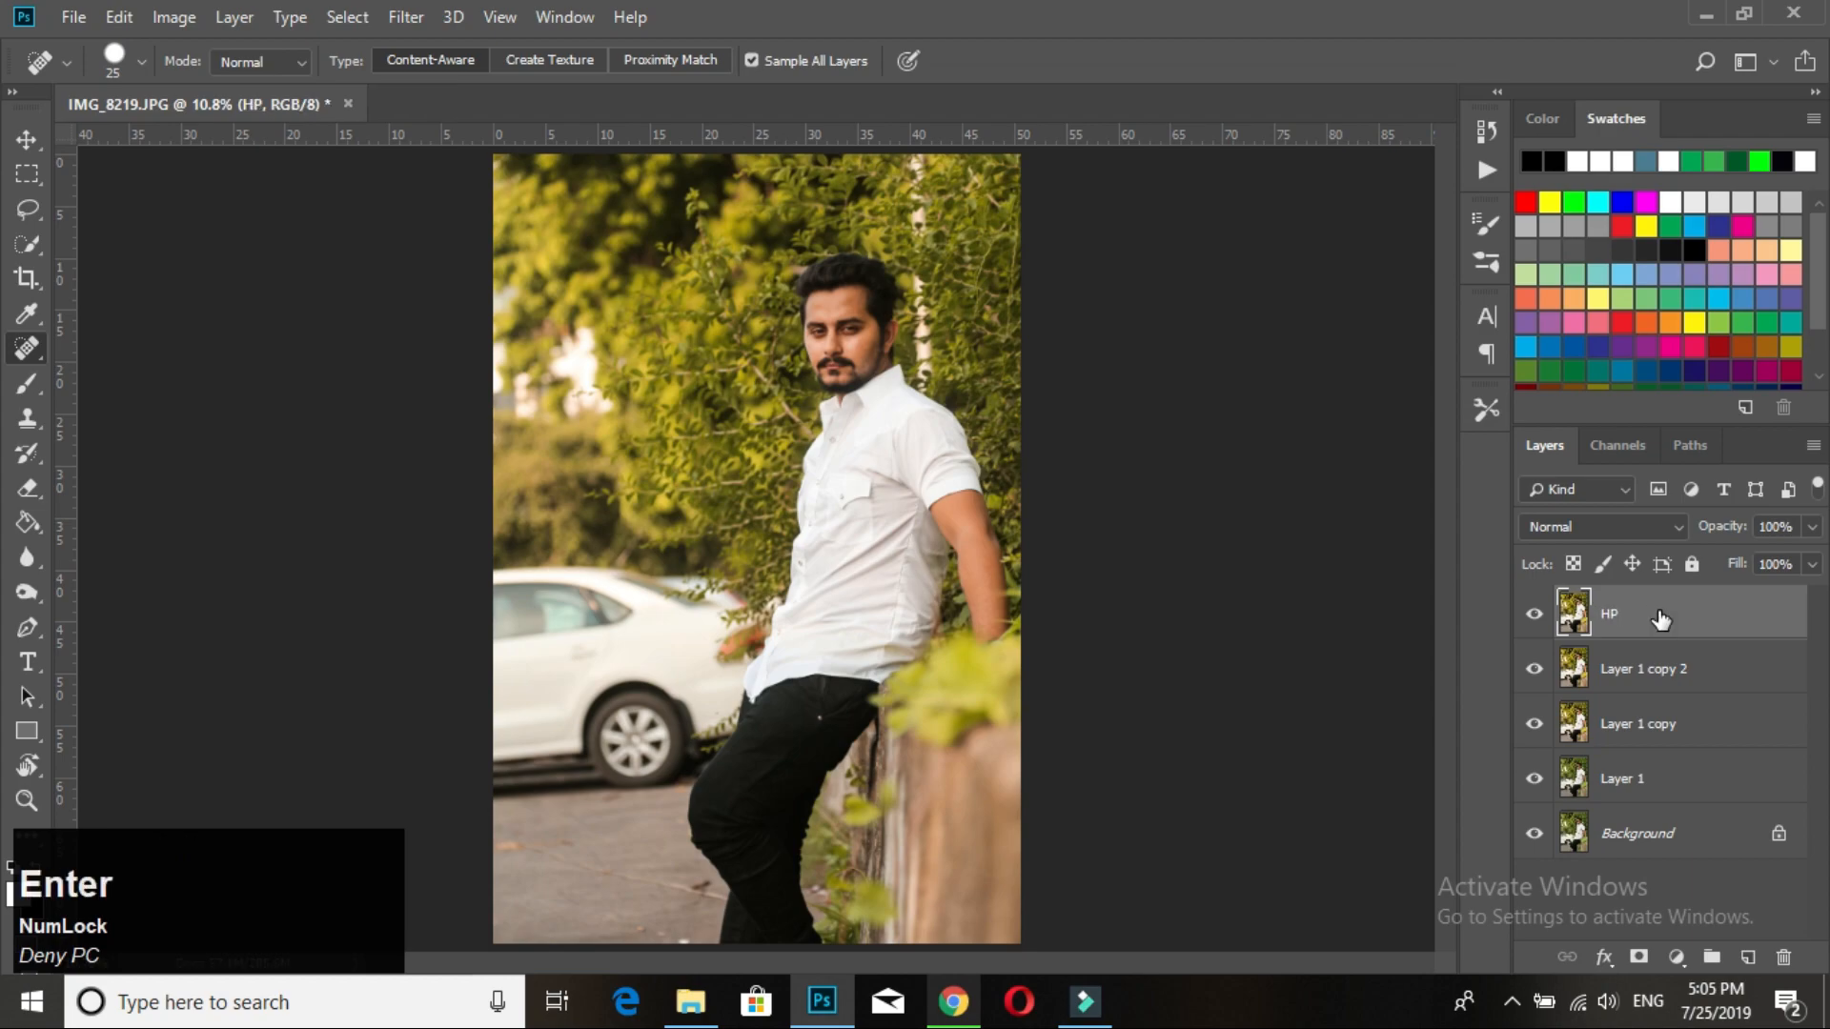
{"action": "double_click", "coordinate": [1647, 673]}
{"action": "type", "text": "Skin"}
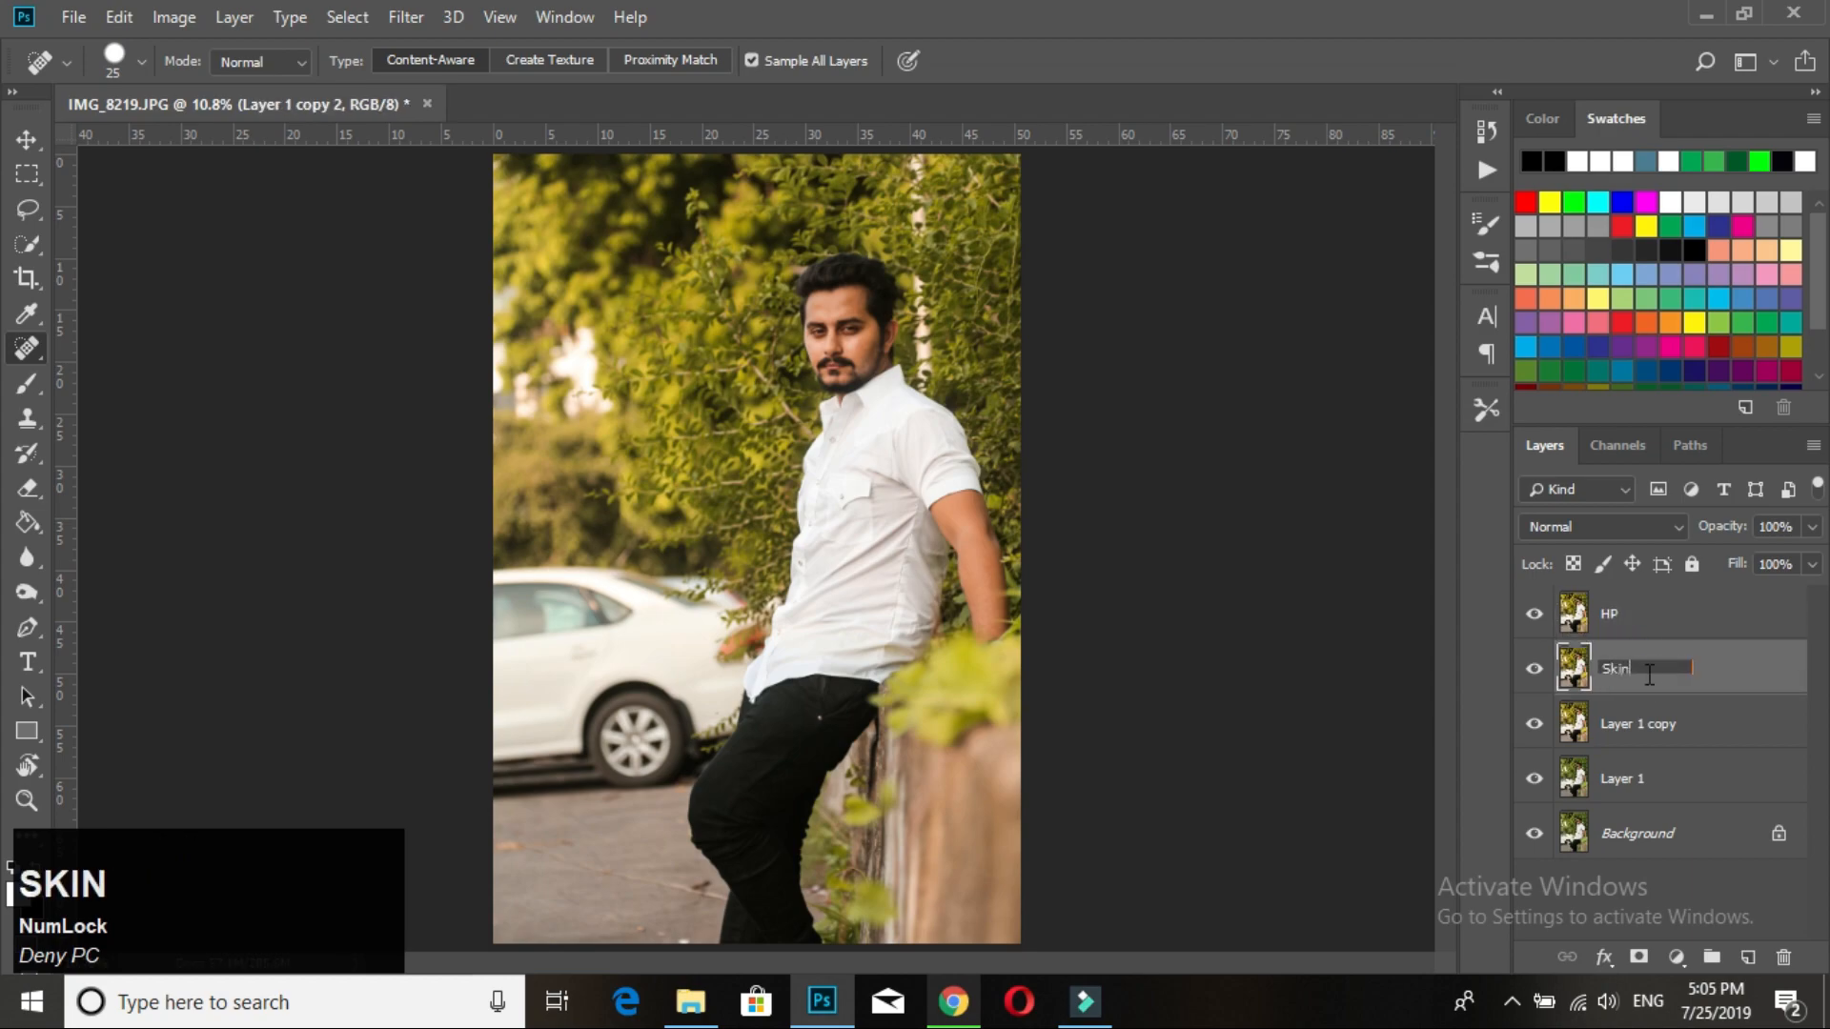
{"action": "key", "text": "Return"}
Step: Open the Skin layer in the SkinFiner filter and load its Smoothing-Medium preset
{"action": "left_click", "coordinate": [1676, 675]}
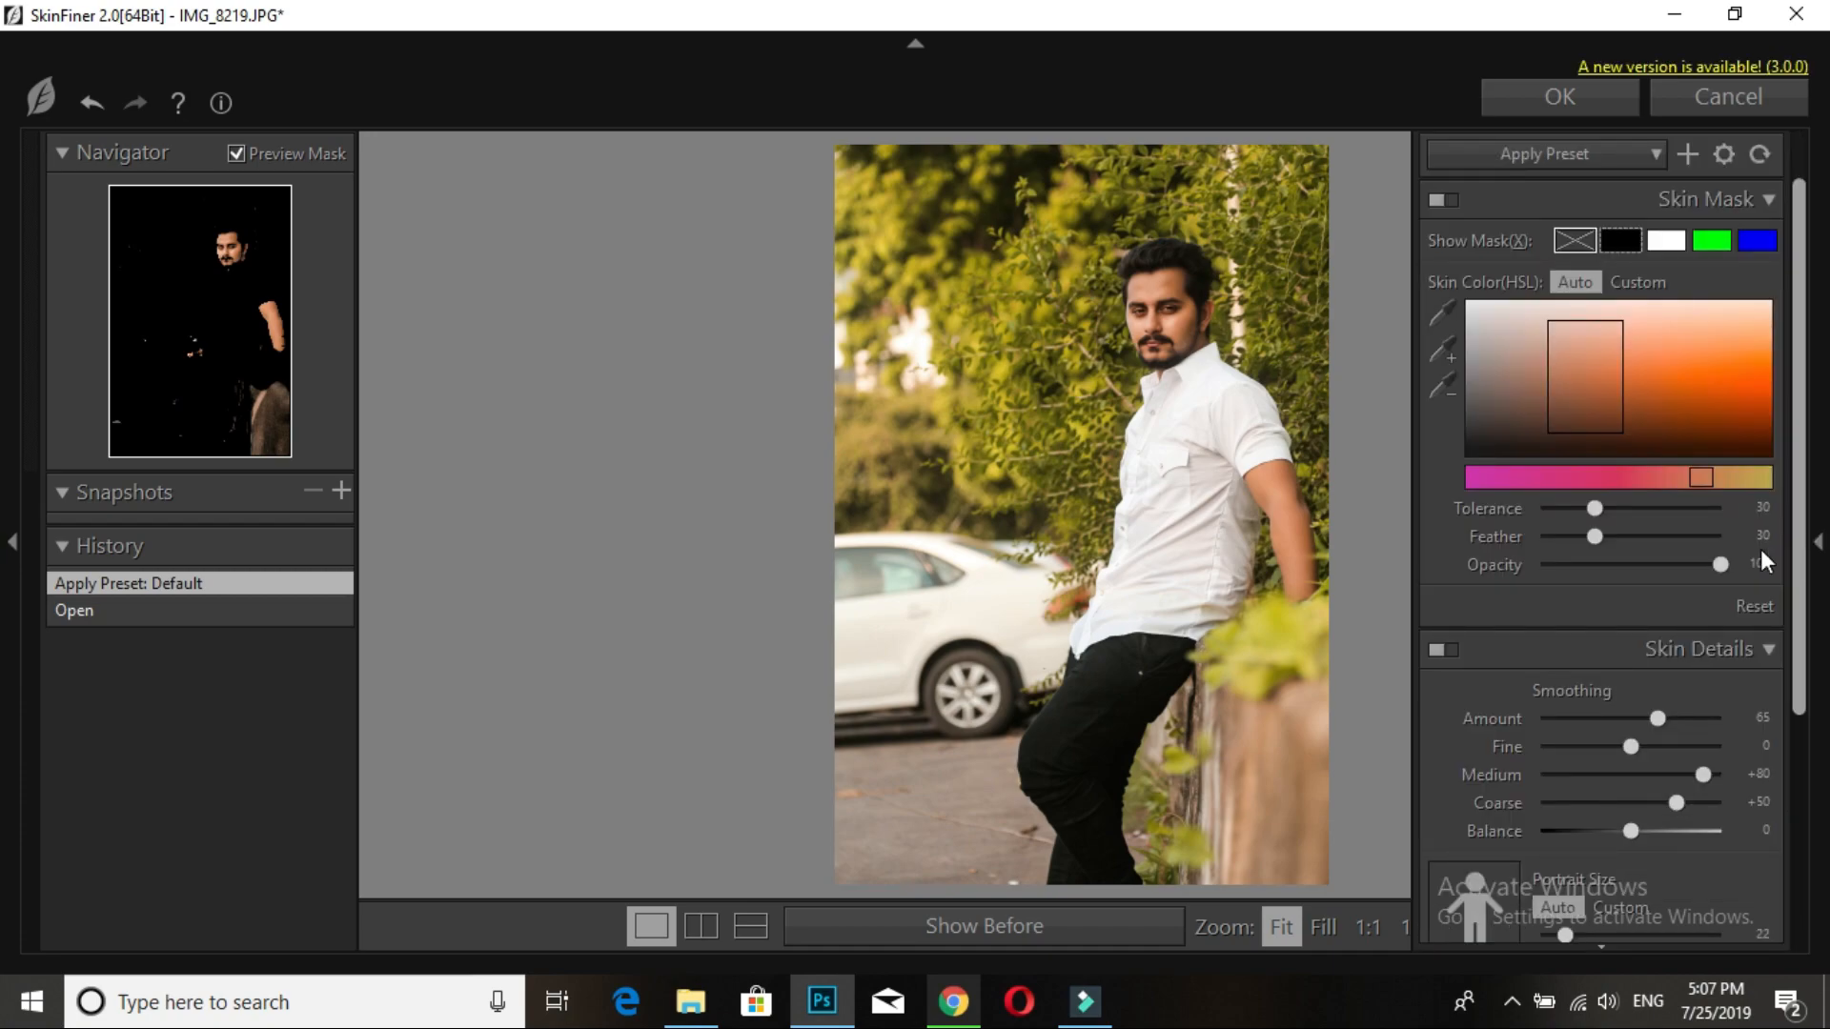
{"action": "left_click", "coordinate": [1545, 154]}
{"action": "left_click", "coordinate": [1544, 301]}
{"action": "left_click_drag", "start_coordinate": [1782, 703], "coordinate": [1813, 896]}
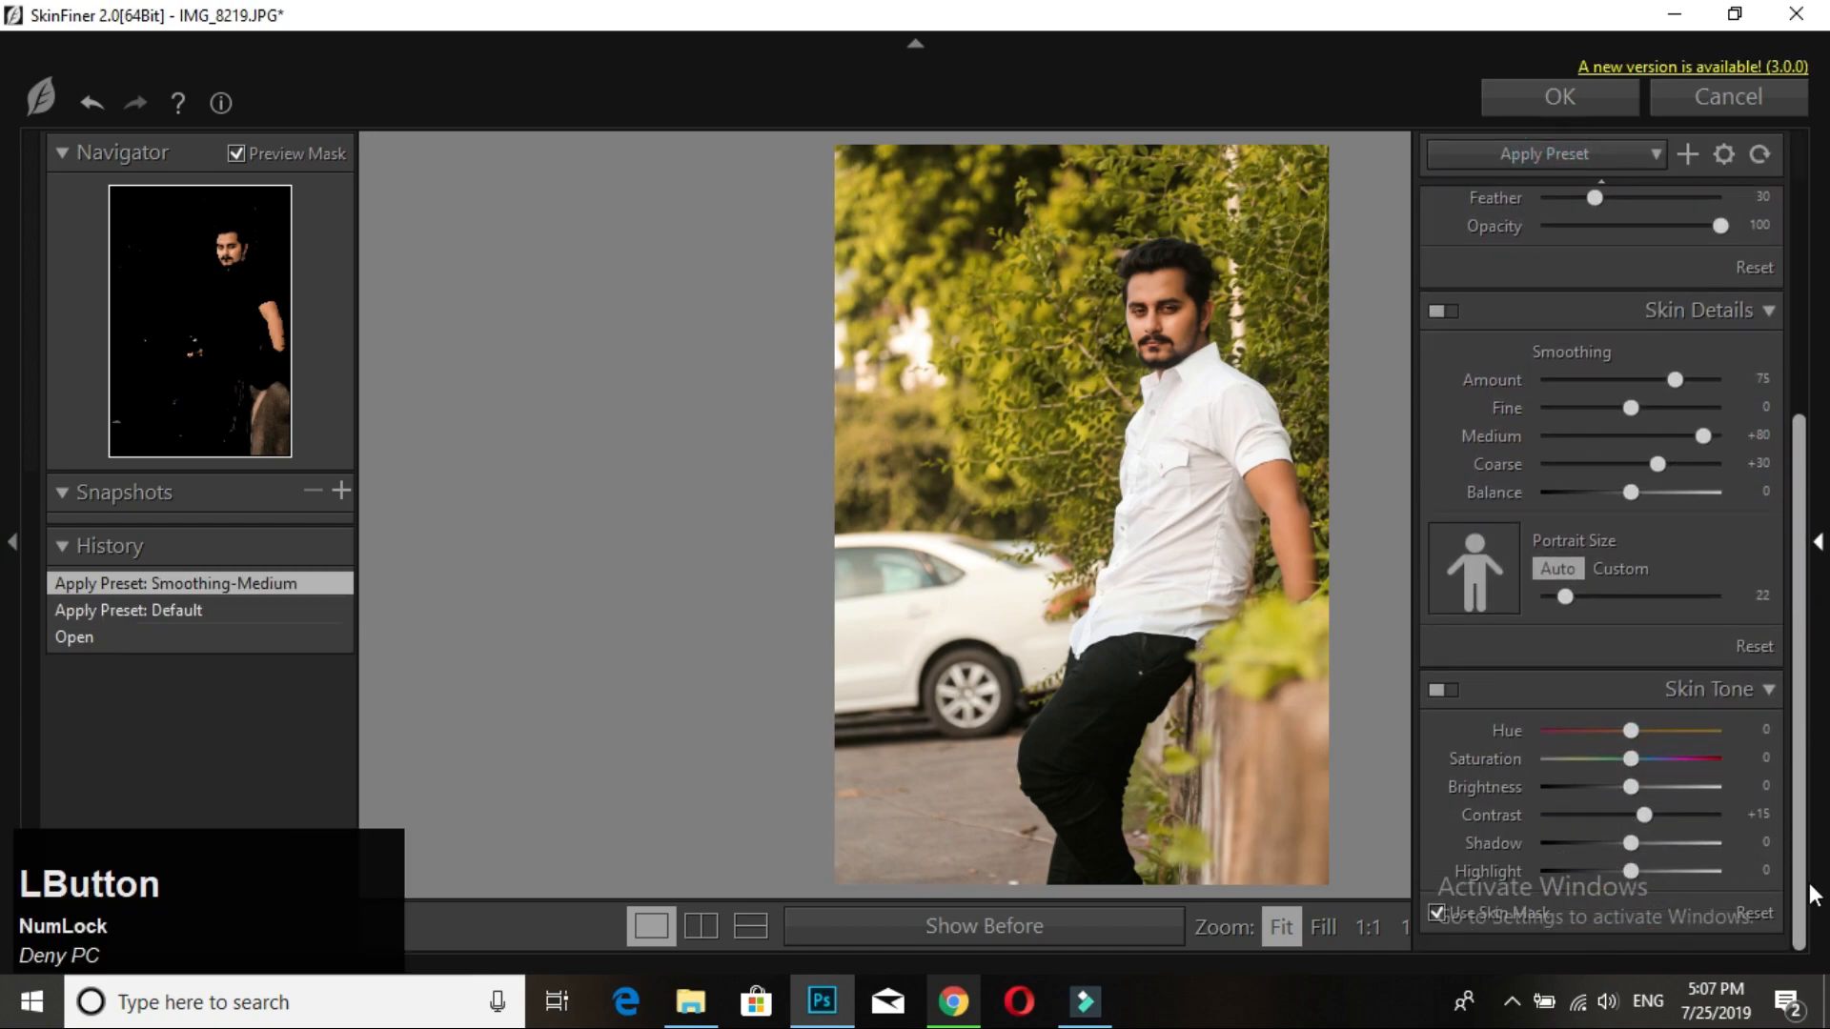
Step: Fine-tune the Skin Tone settings, including Brightness, Shadow and Contrast, and apply the skin smoothing to the layer
{"action": "left_click_drag", "start_coordinate": [1634, 791], "coordinate": [1615, 845]}
{"action": "left_click", "coordinate": [1611, 845]}
{"action": "left_click_drag", "start_coordinate": [1649, 816], "coordinate": [1622, 762]}
{"action": "left_click", "coordinate": [1611, 101]}
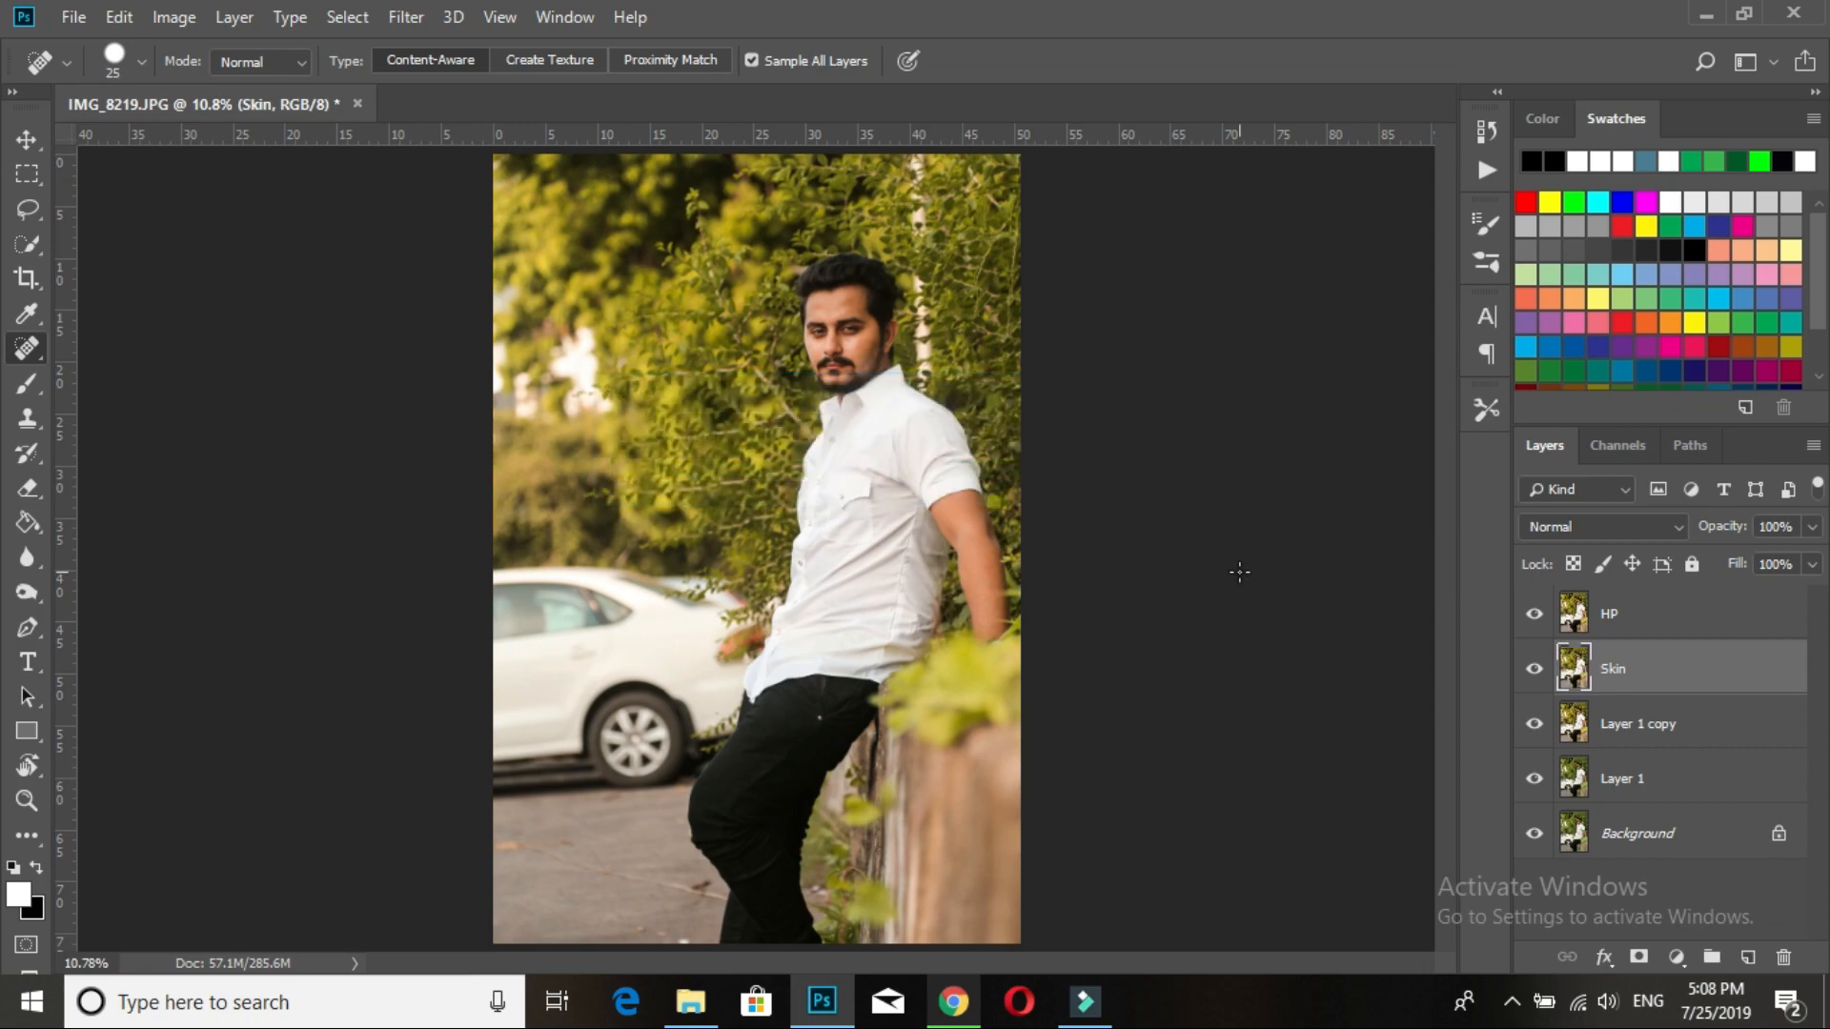
Step: Apply a High Pass filter with a 2.9-pixel radius to the HP layer, checking the eye detail in the preview
{"action": "left_click", "coordinate": [1719, 610]}
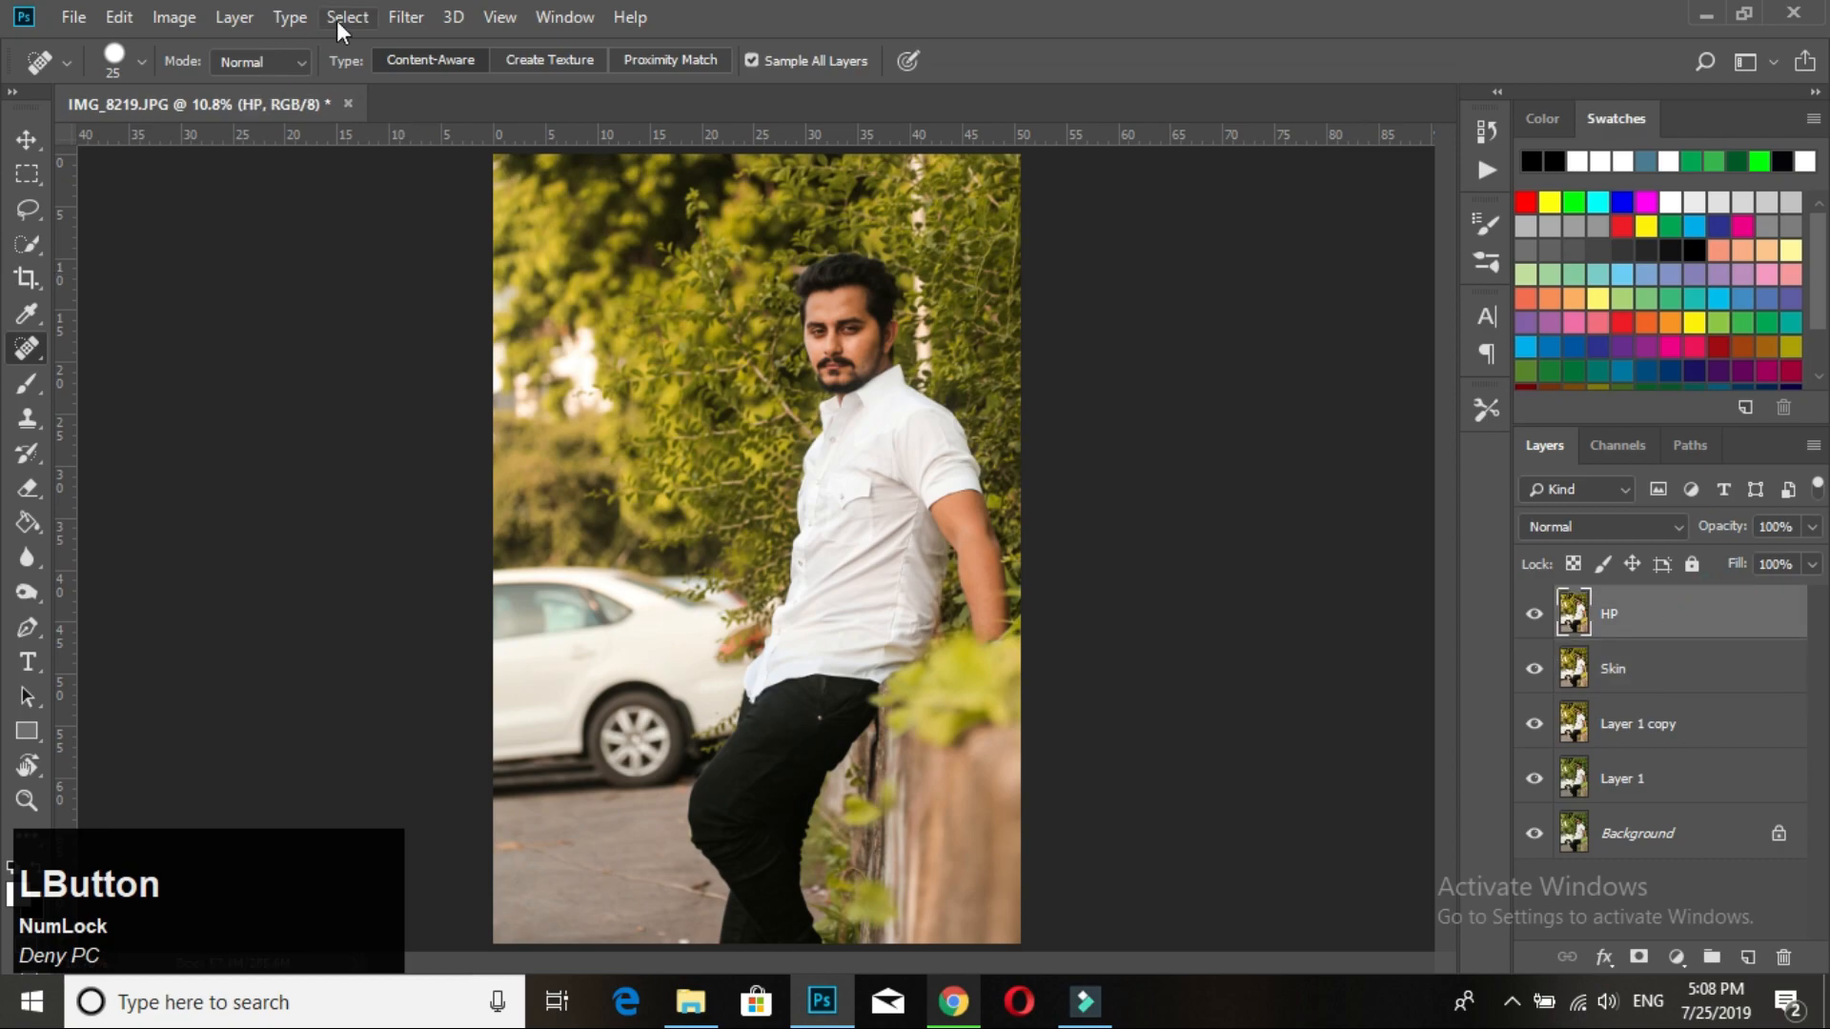
{"action": "left_click", "coordinate": [406, 17]}
{"action": "mouse_move", "coordinate": [553, 562]}
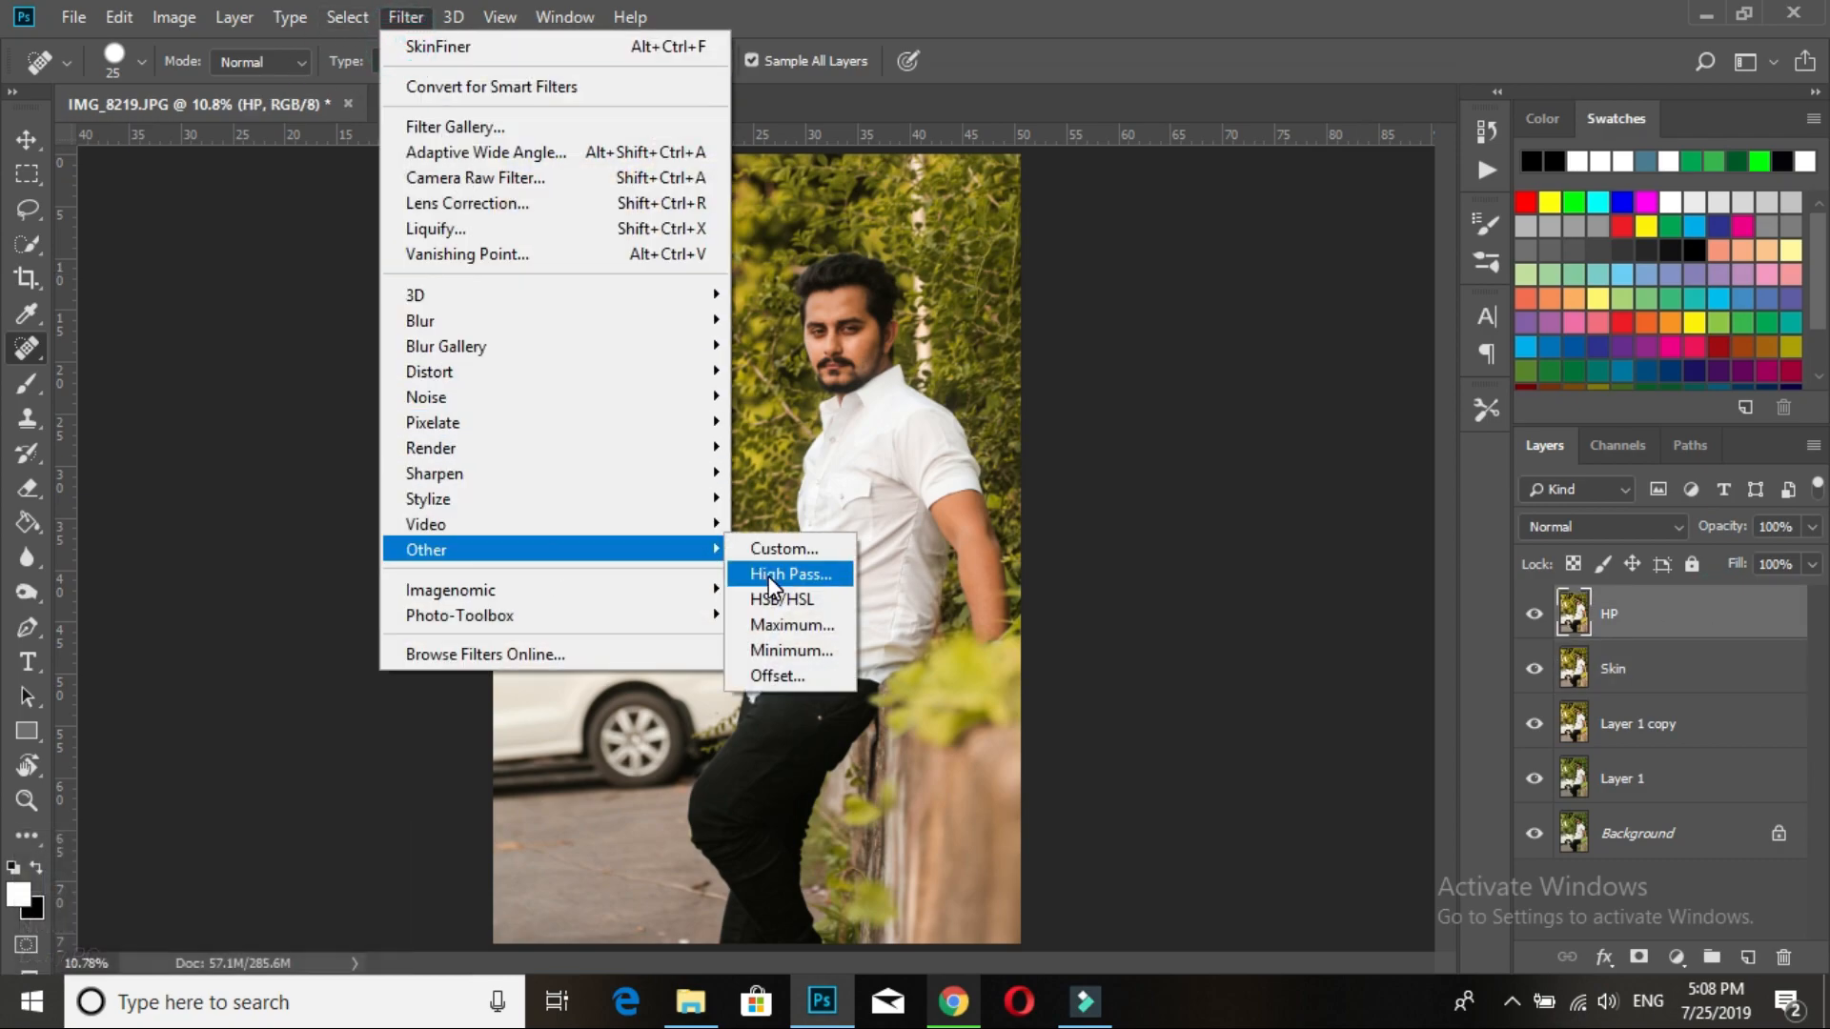
{"action": "left_click", "coordinate": [791, 575]}
{"action": "left_click_drag", "start_coordinate": [922, 160], "coordinate": [1335, 199]}
{"action": "key", "text": "ctrl+equal"}
{"action": "key", "text": "ctrl+equal"}
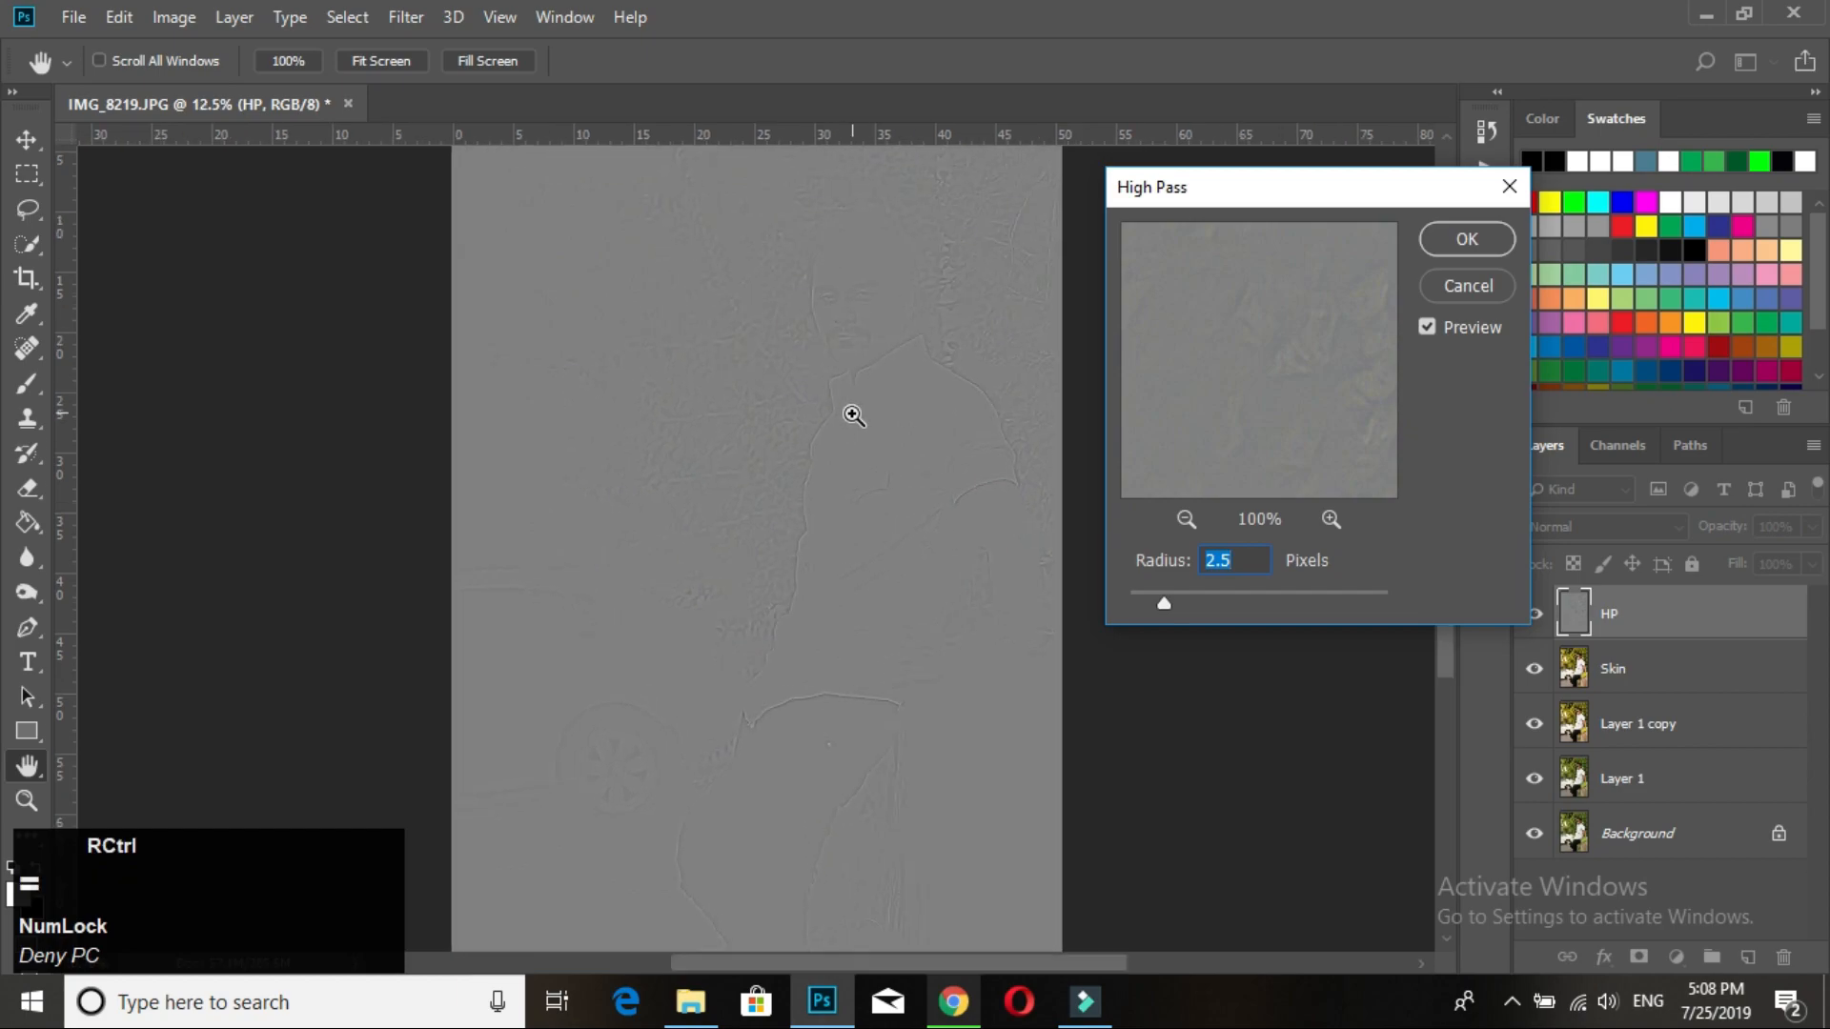
{"action": "left_click_drag", "start_coordinate": [877, 351], "coordinate": [791, 505]}
{"action": "left_click", "coordinate": [766, 360]}
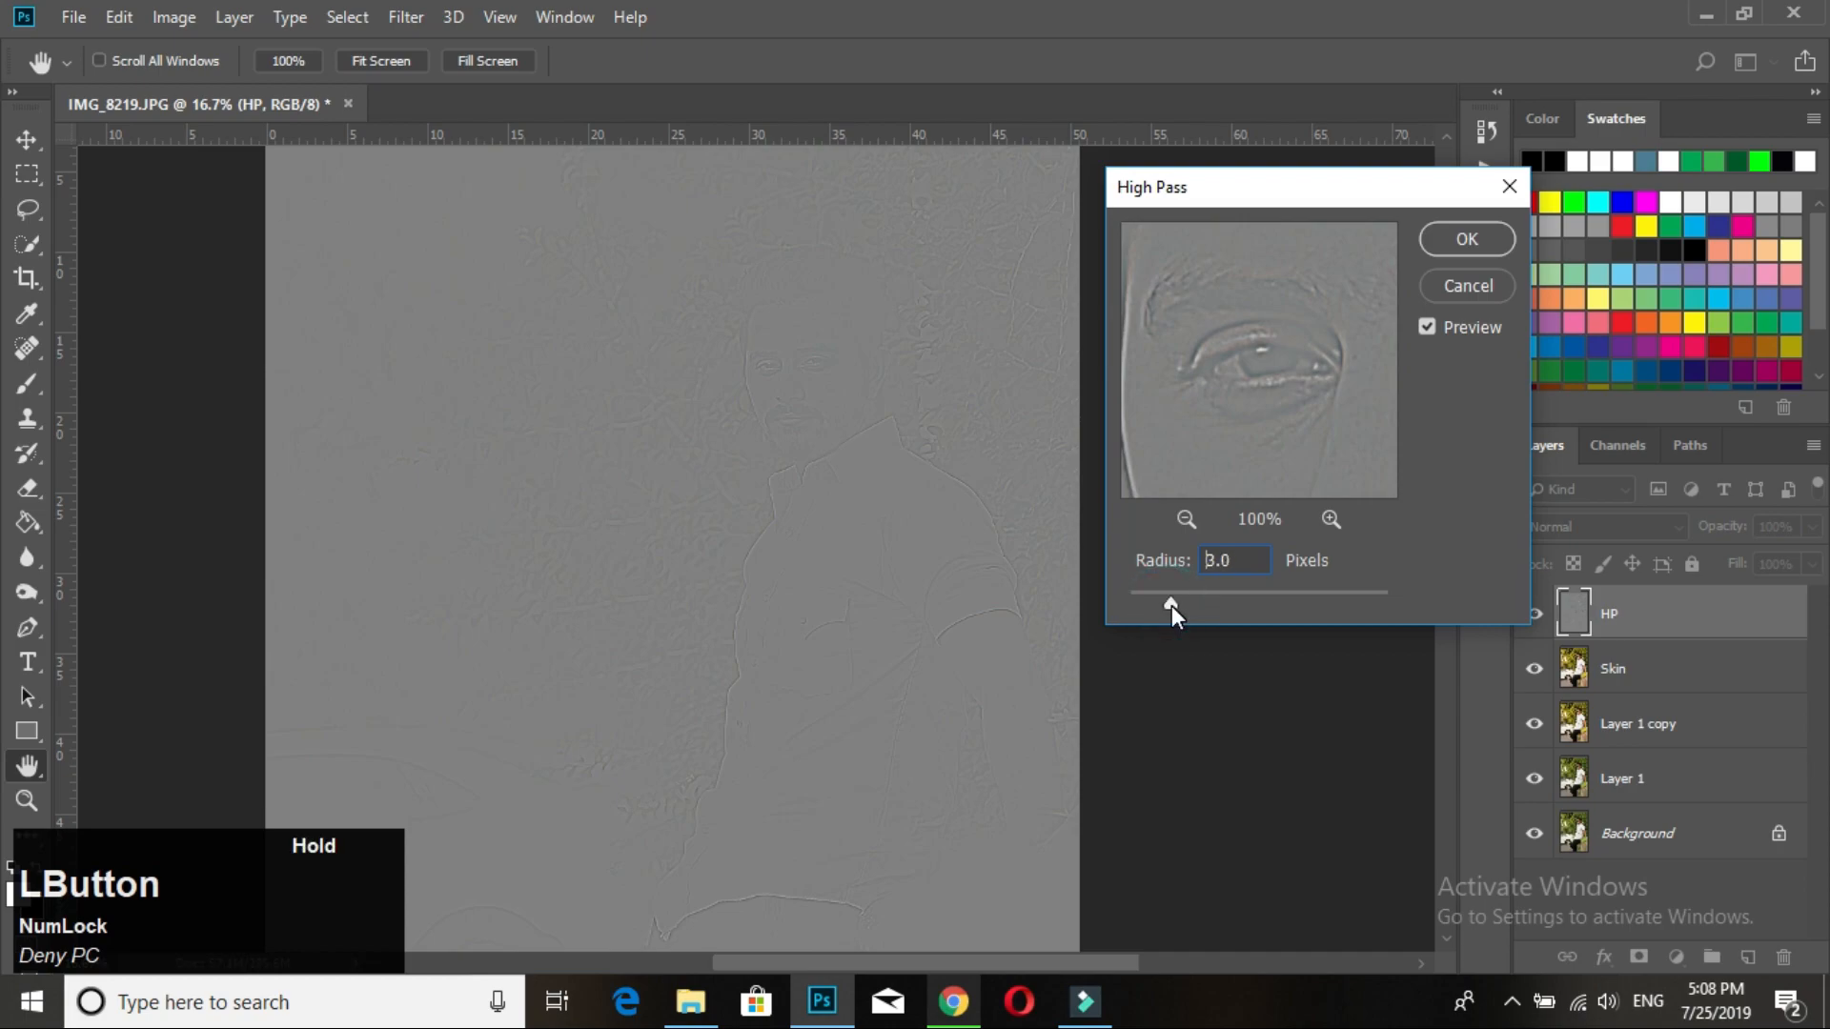
{"action": "left_click_drag", "start_coordinate": [1170, 604], "coordinate": [1171, 608]}
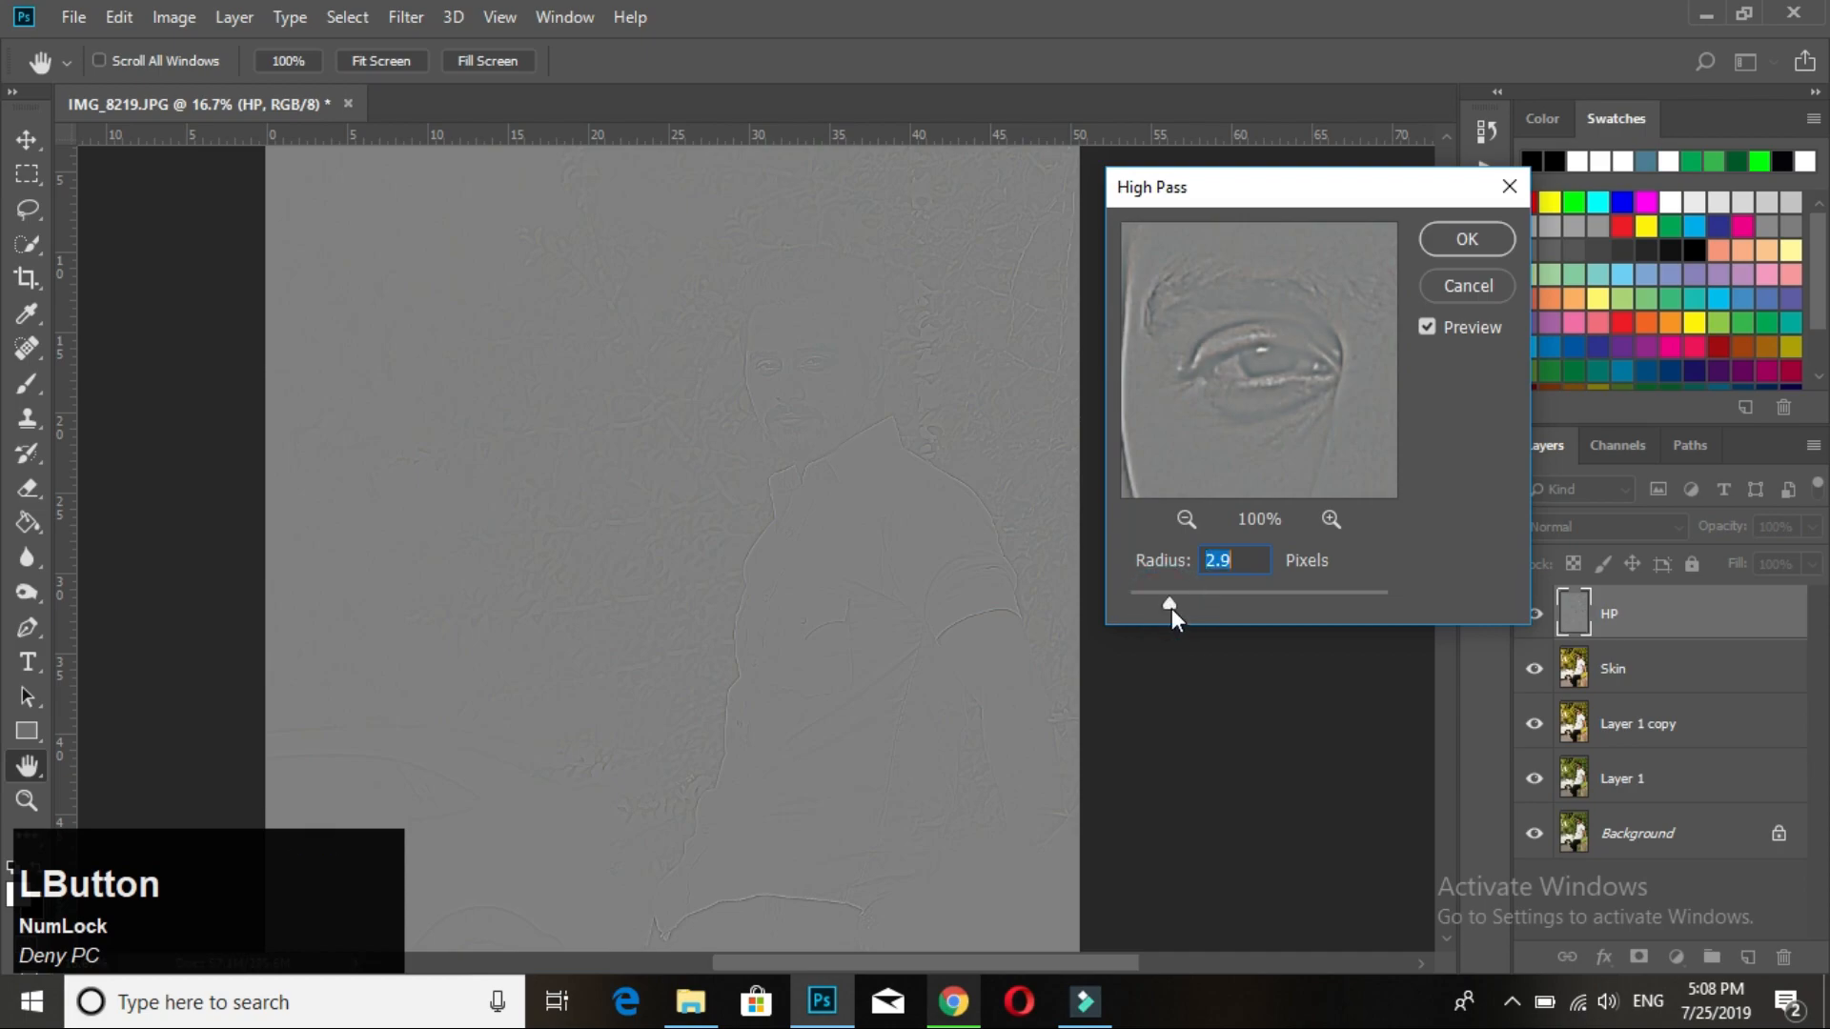
{"action": "left_click", "coordinate": [1465, 240]}
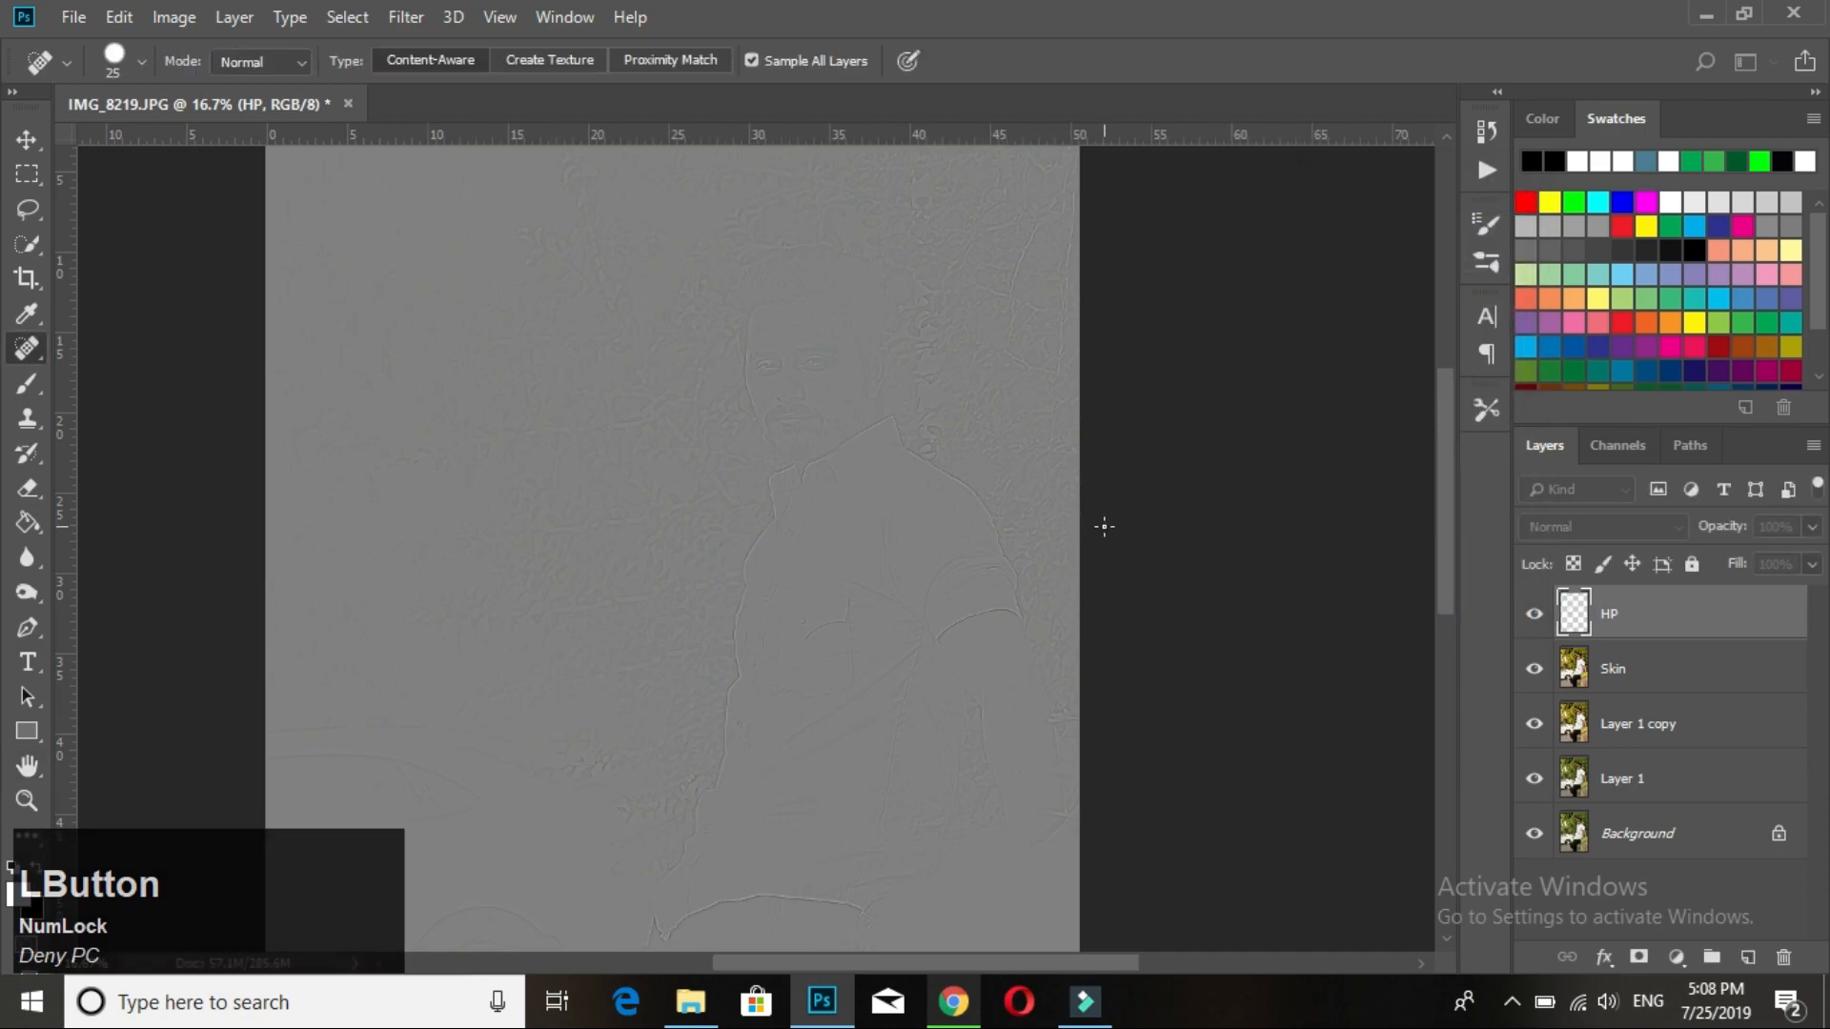
Step: Set the HP layer's blend mode to Overlay and stamp all visible layers into a new layer on top
{"action": "left_click", "coordinate": [1618, 528]}
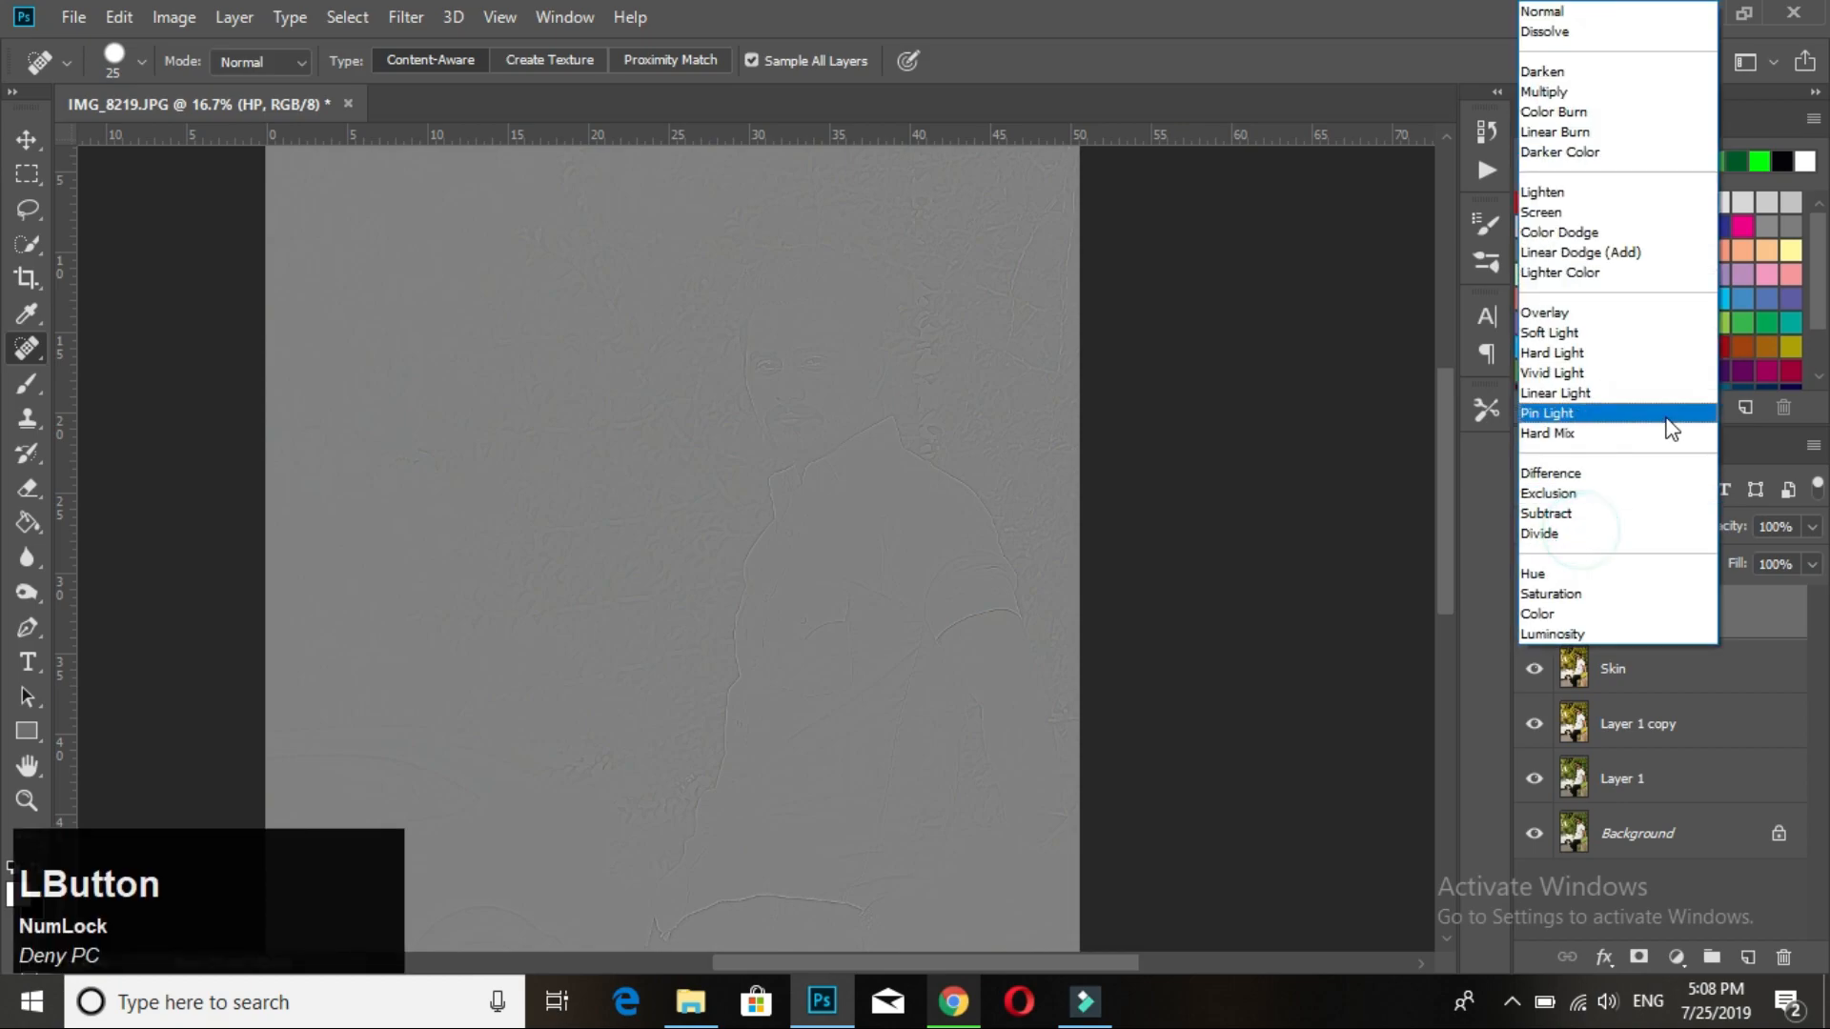
{"action": "left_click", "coordinate": [1547, 315]}
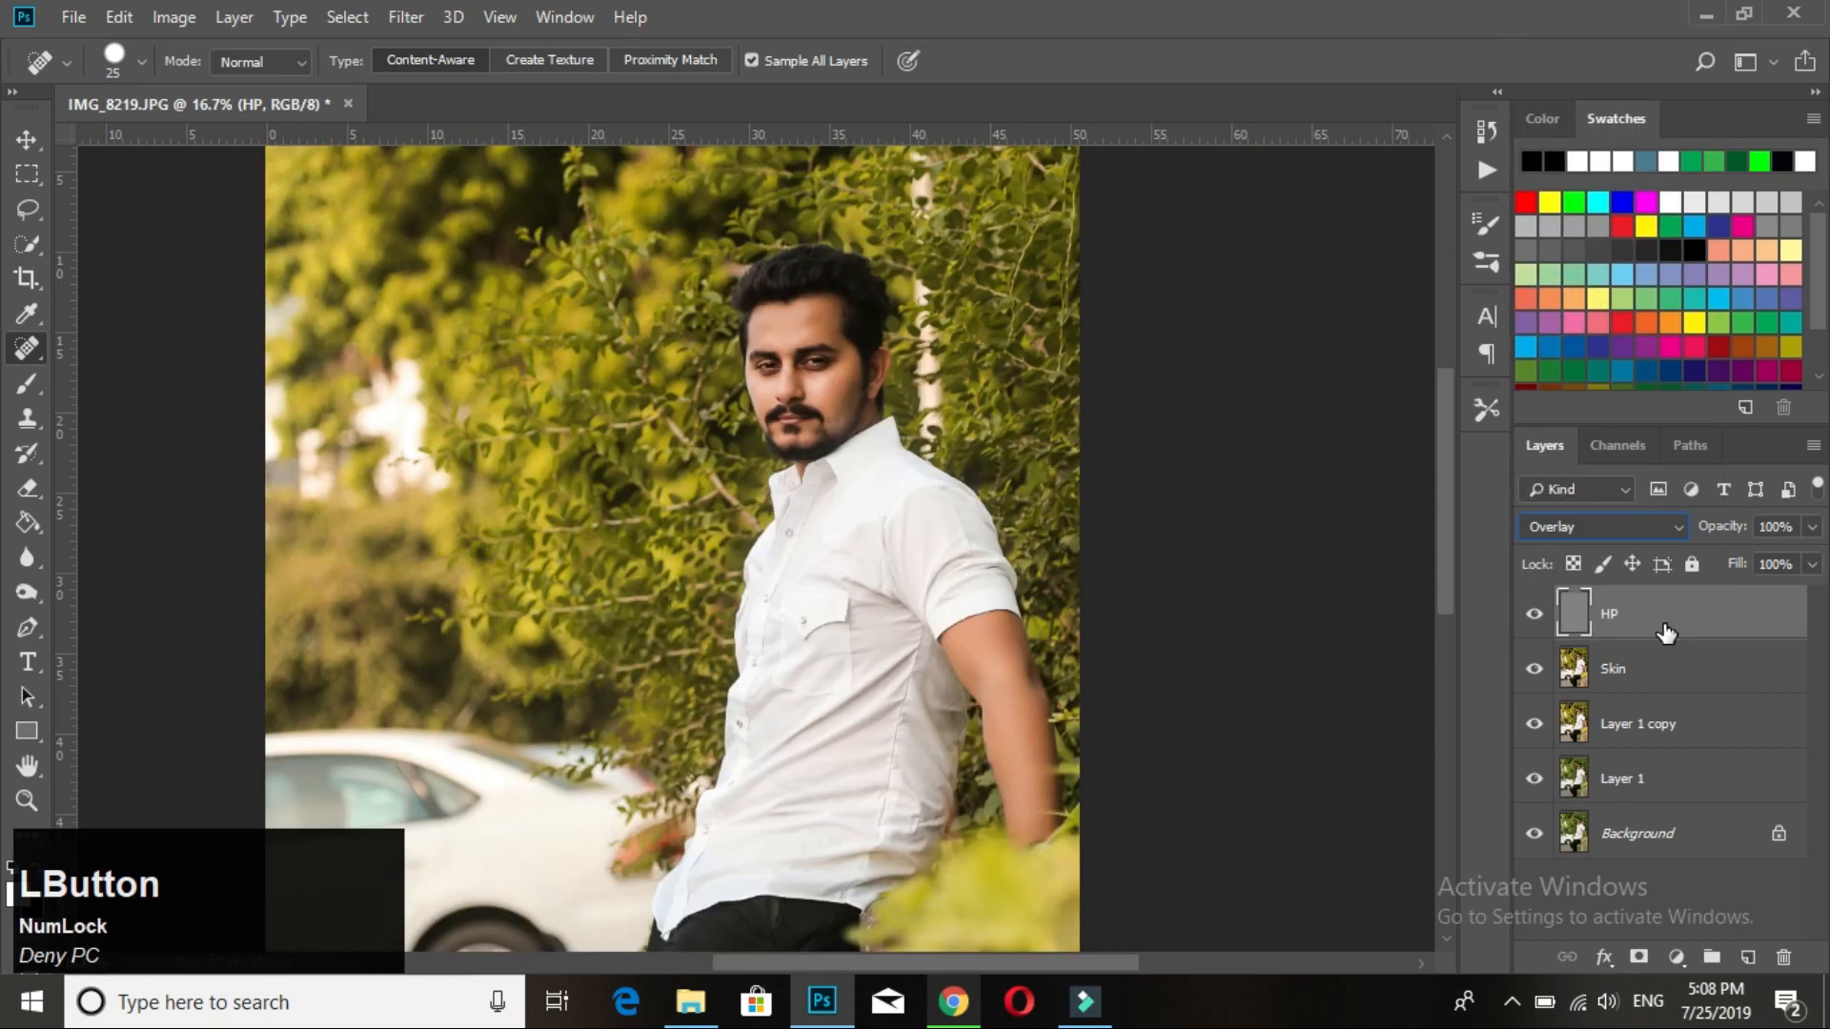
{"action": "key", "text": "Num_Lock"}
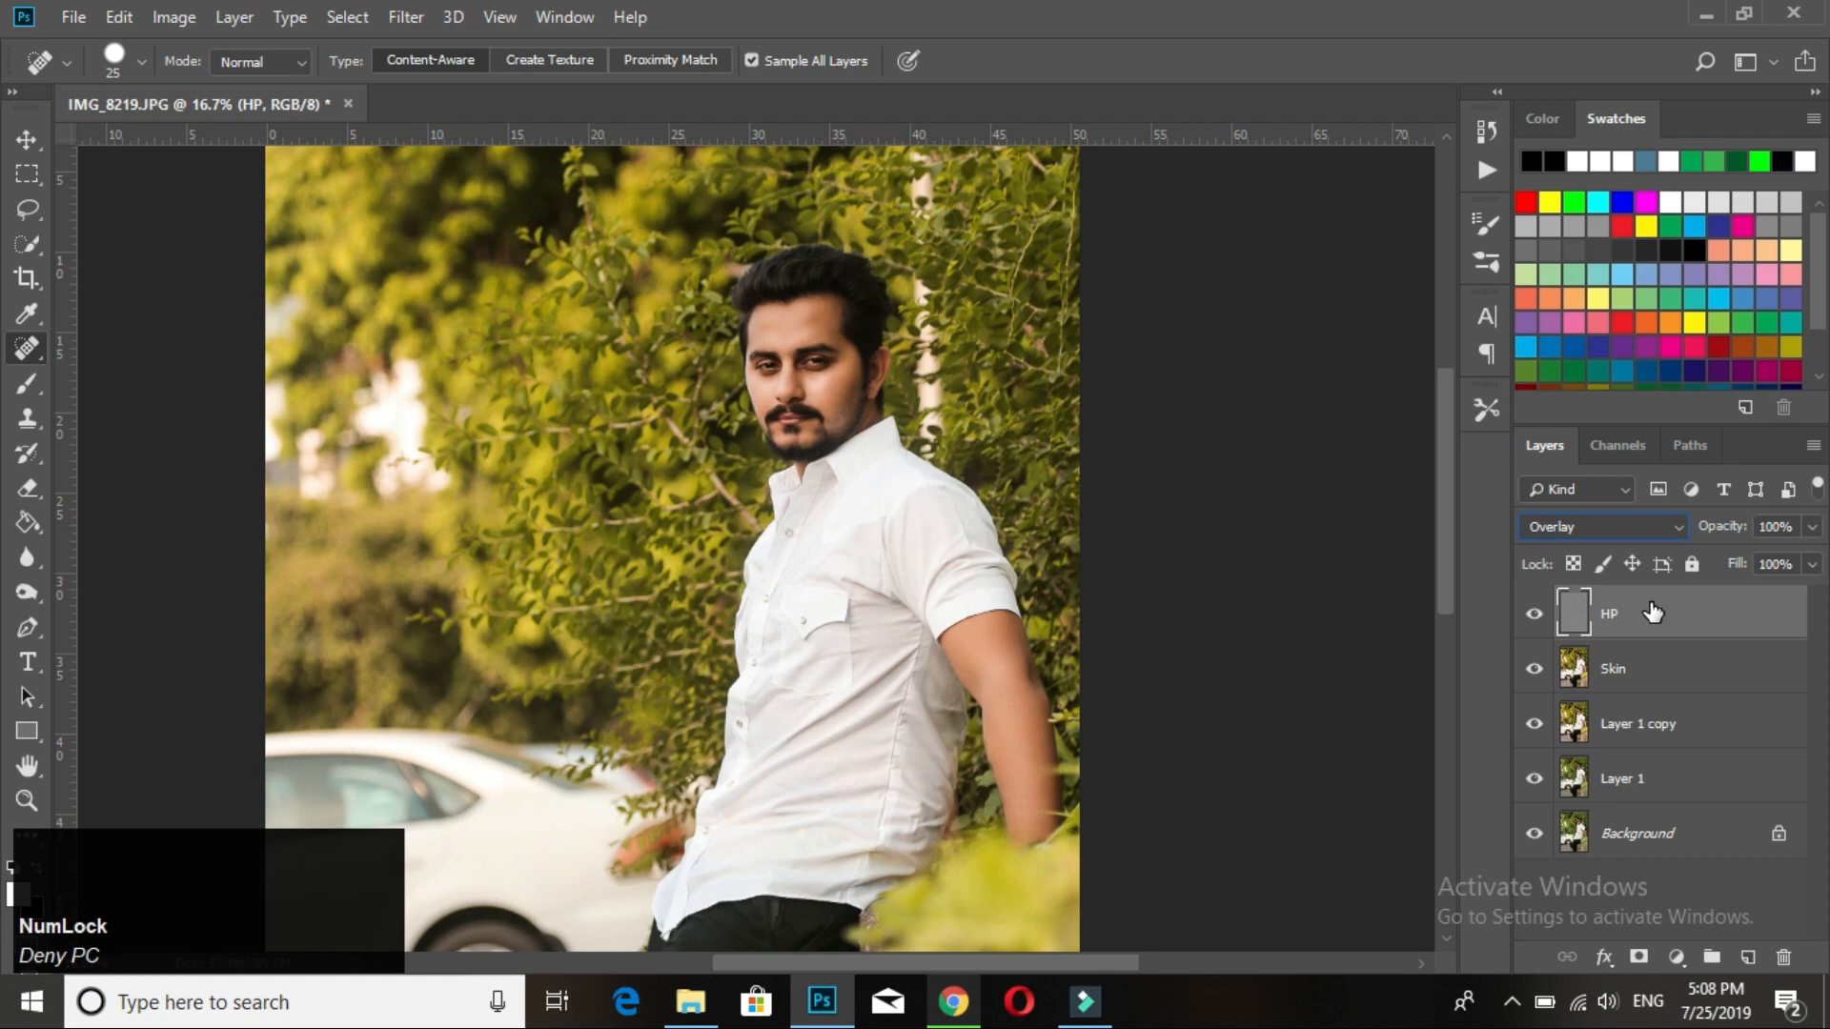
{"action": "key", "text": "ctrl+shift+alt+e"}
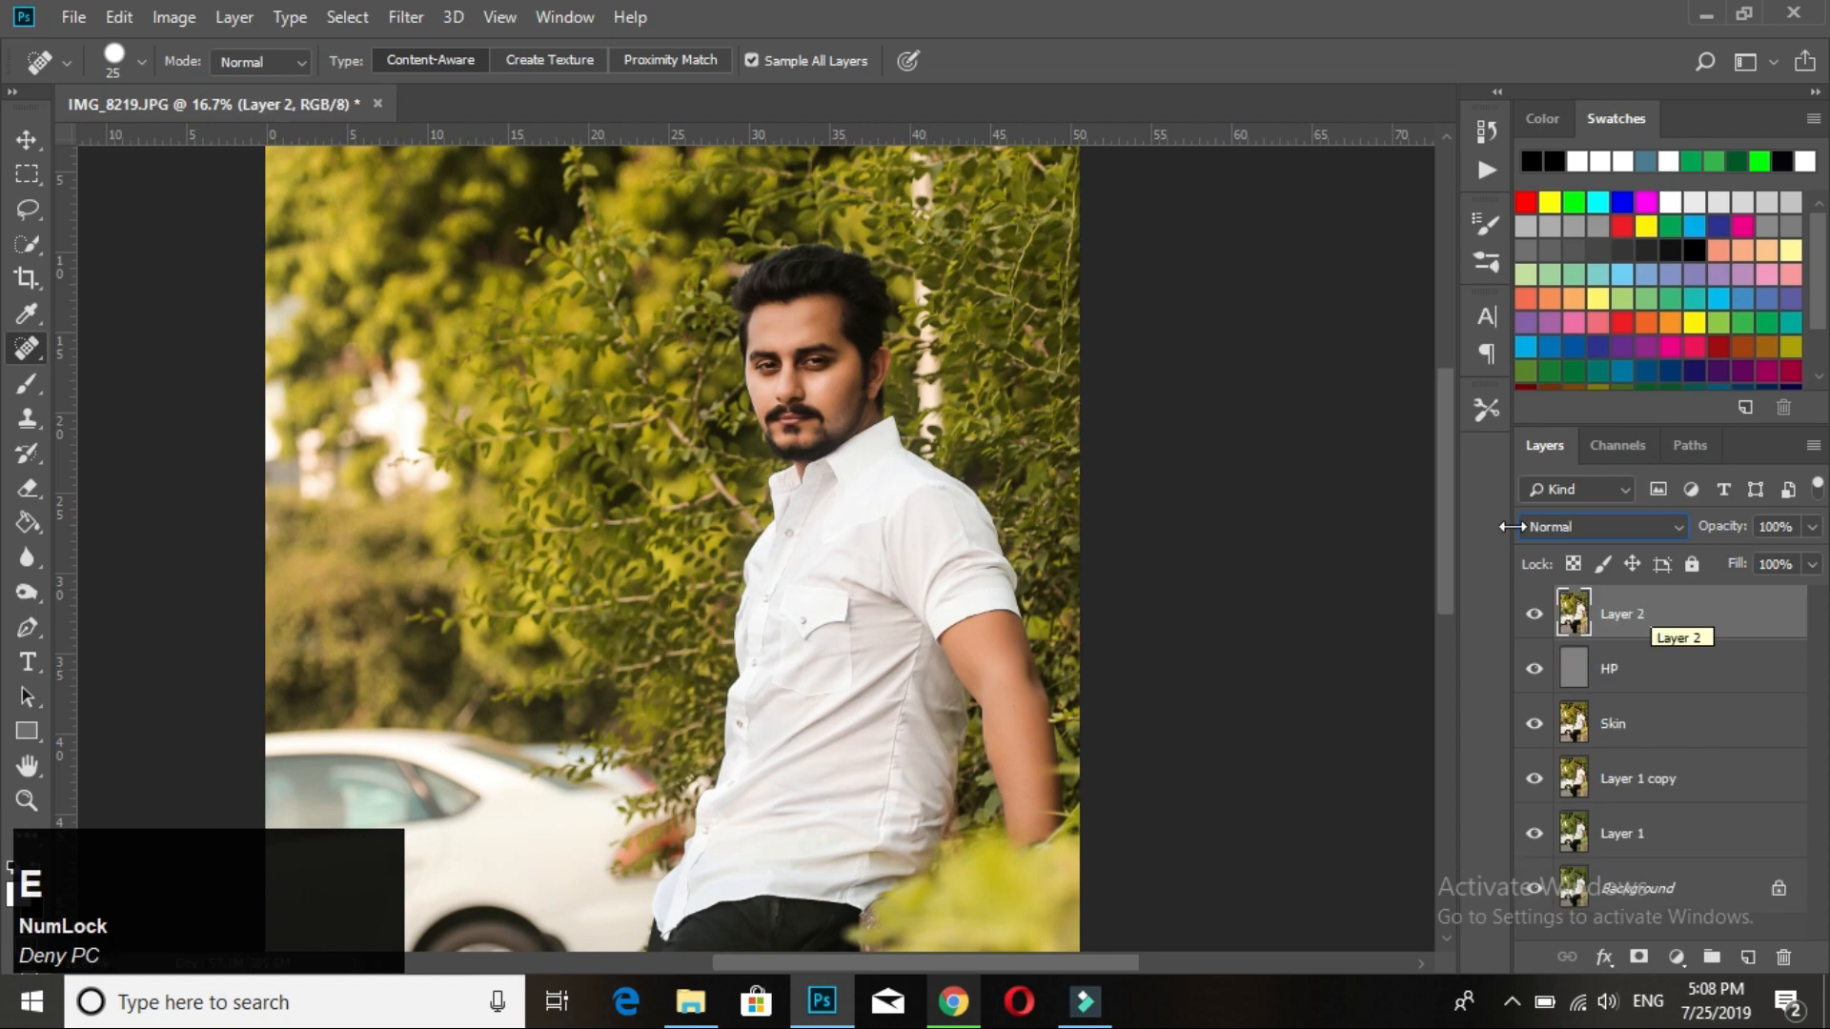
Step: Crop the photo to a 4:5 (8:10) portrait ratio, framing the man from just above the head to the thighs
{"action": "key", "text": "ctrl+0"}
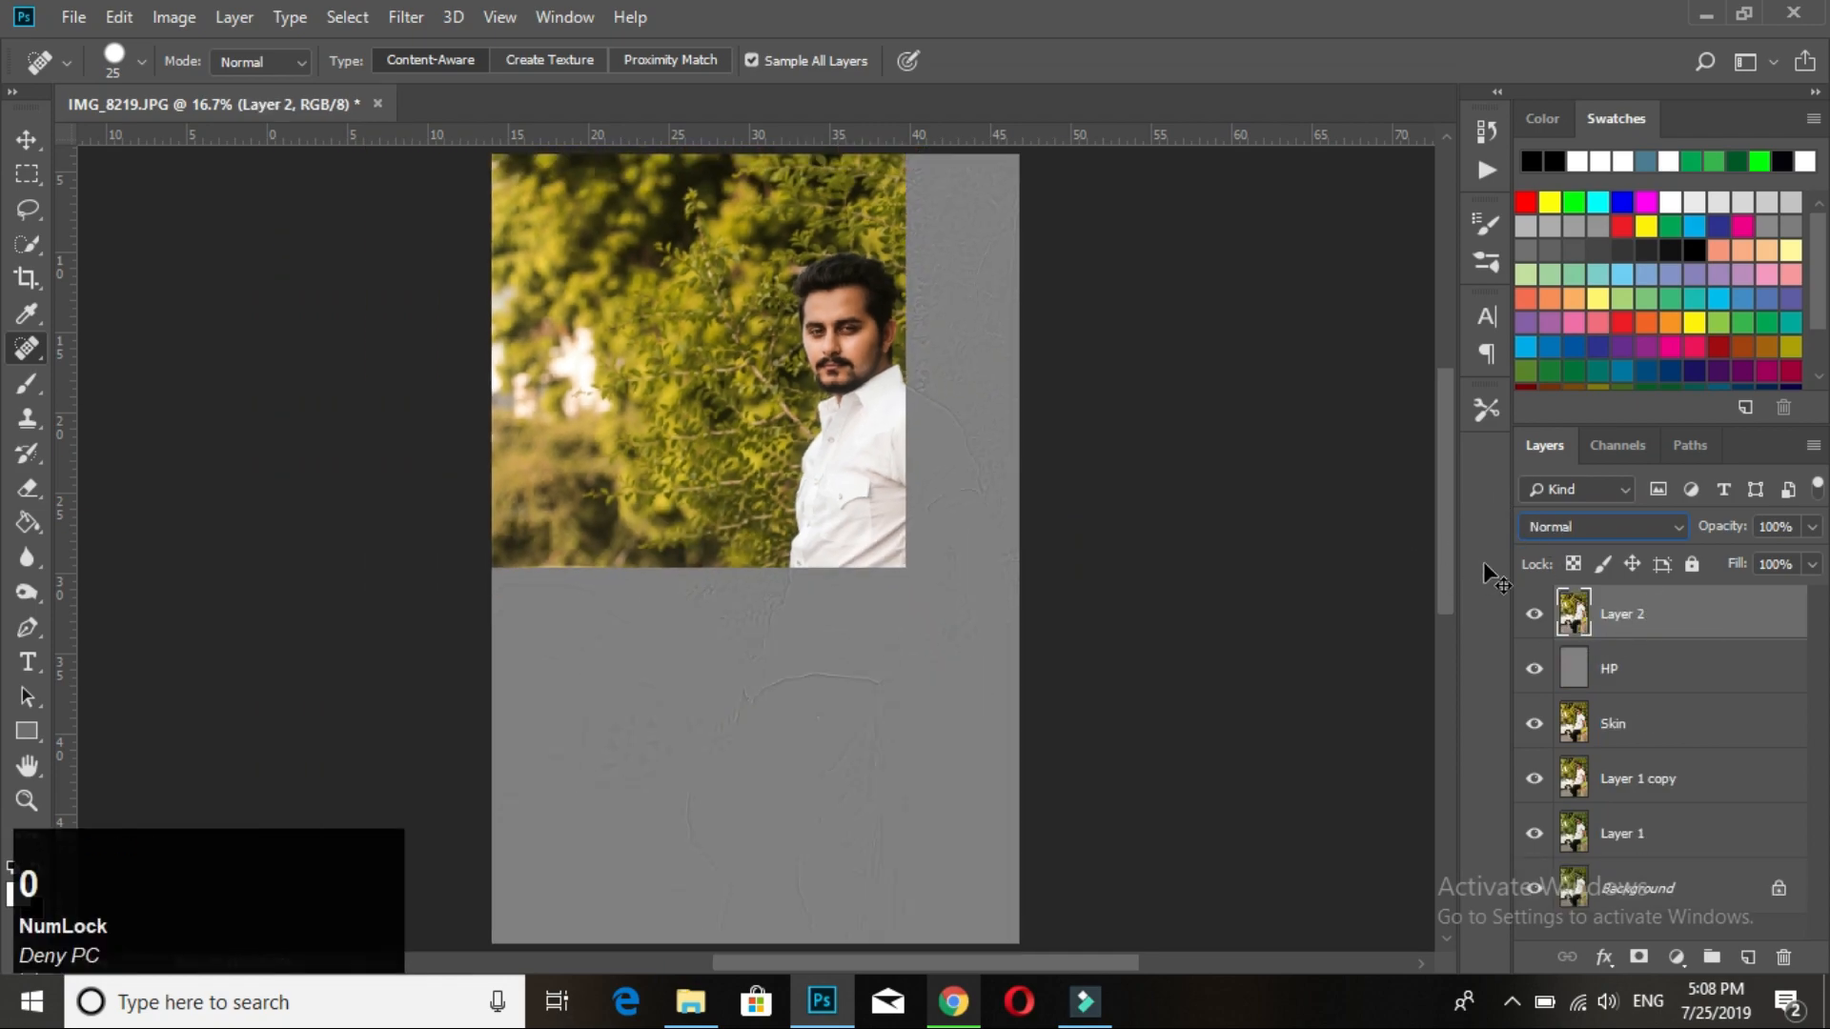
{"action": "left_click", "coordinate": [29, 276]}
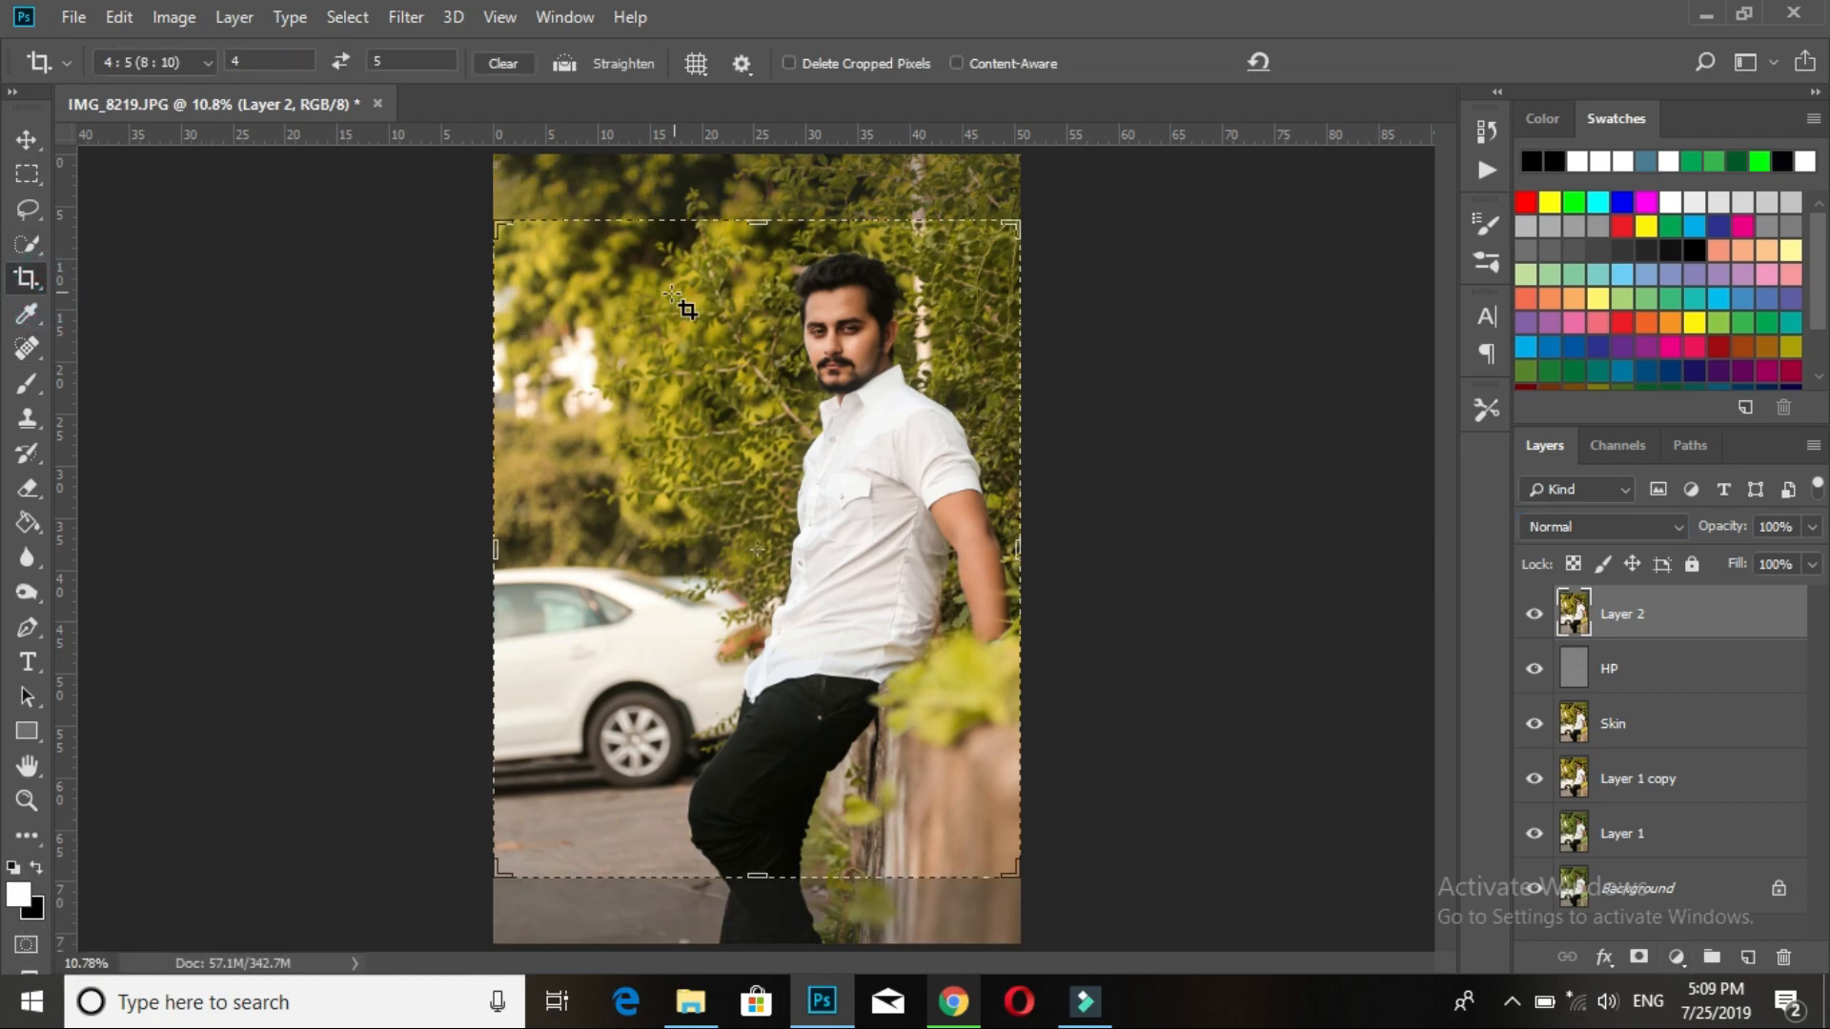
{"action": "left_click", "coordinate": [342, 57]}
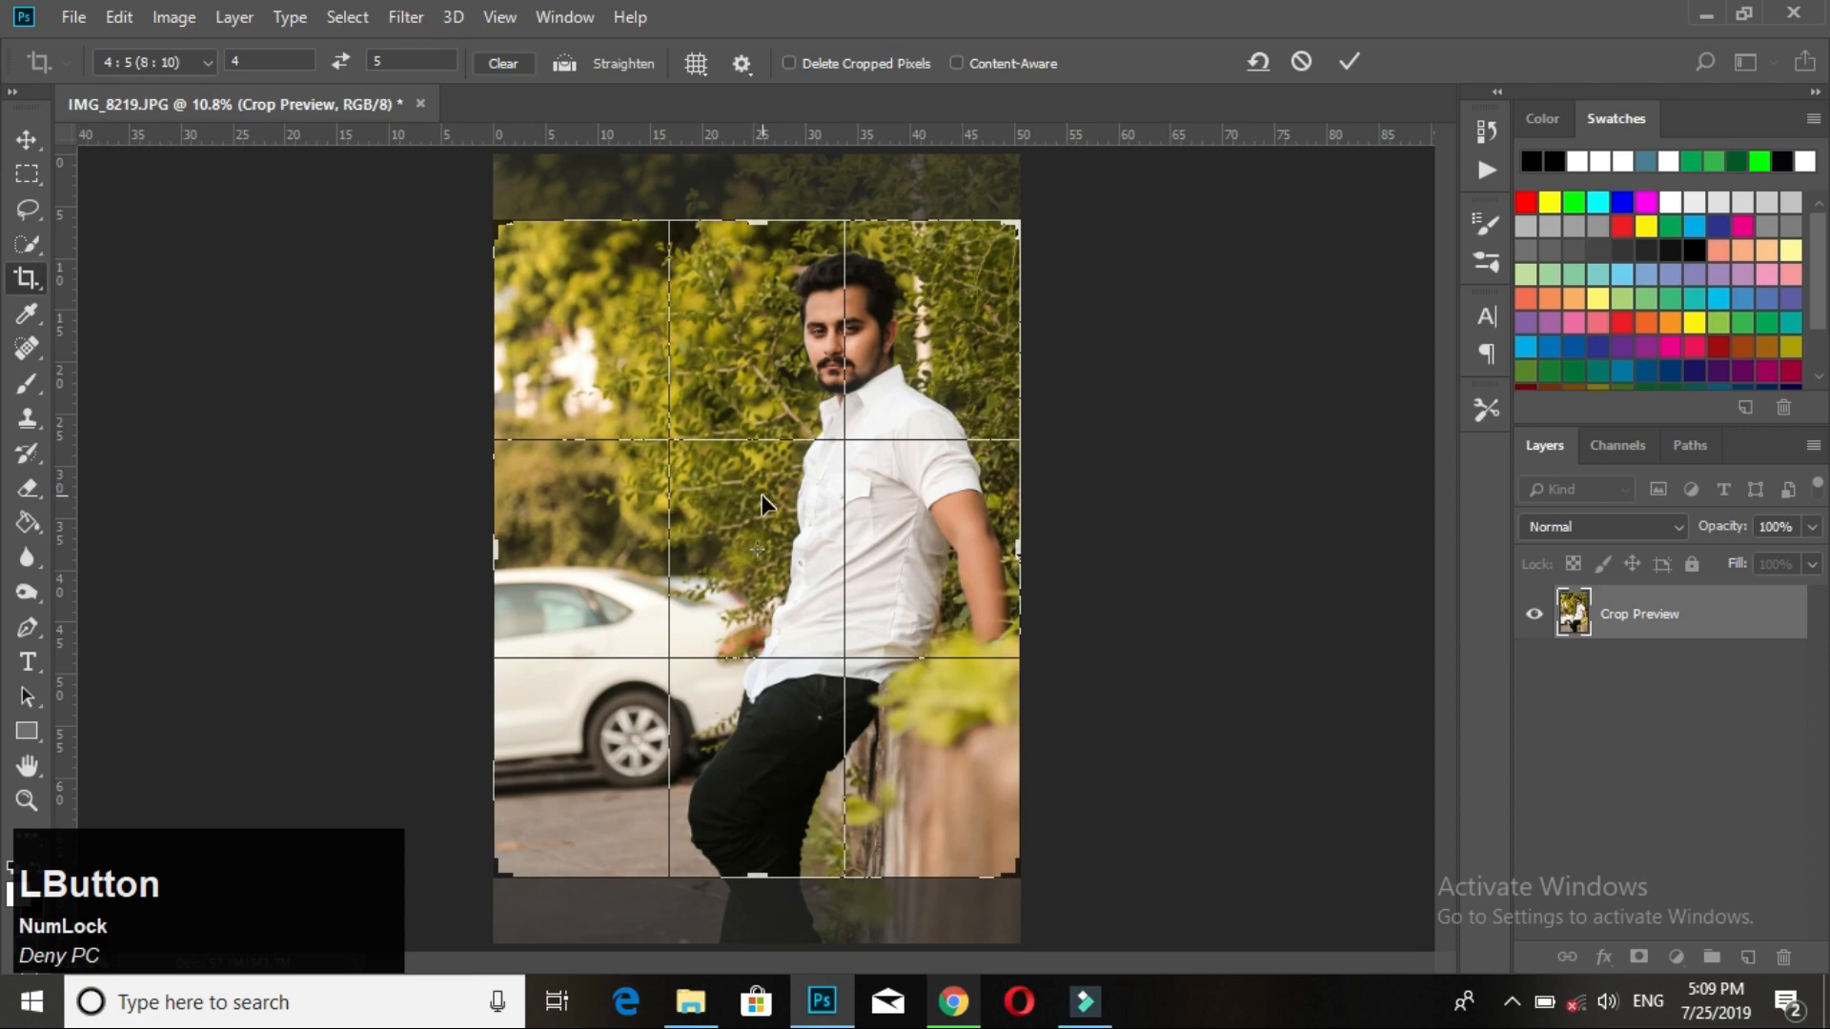
{"action": "left_click_drag", "start_coordinate": [763, 501], "coordinate": [762, 486]}
{"action": "left_click", "coordinate": [1347, 63]}
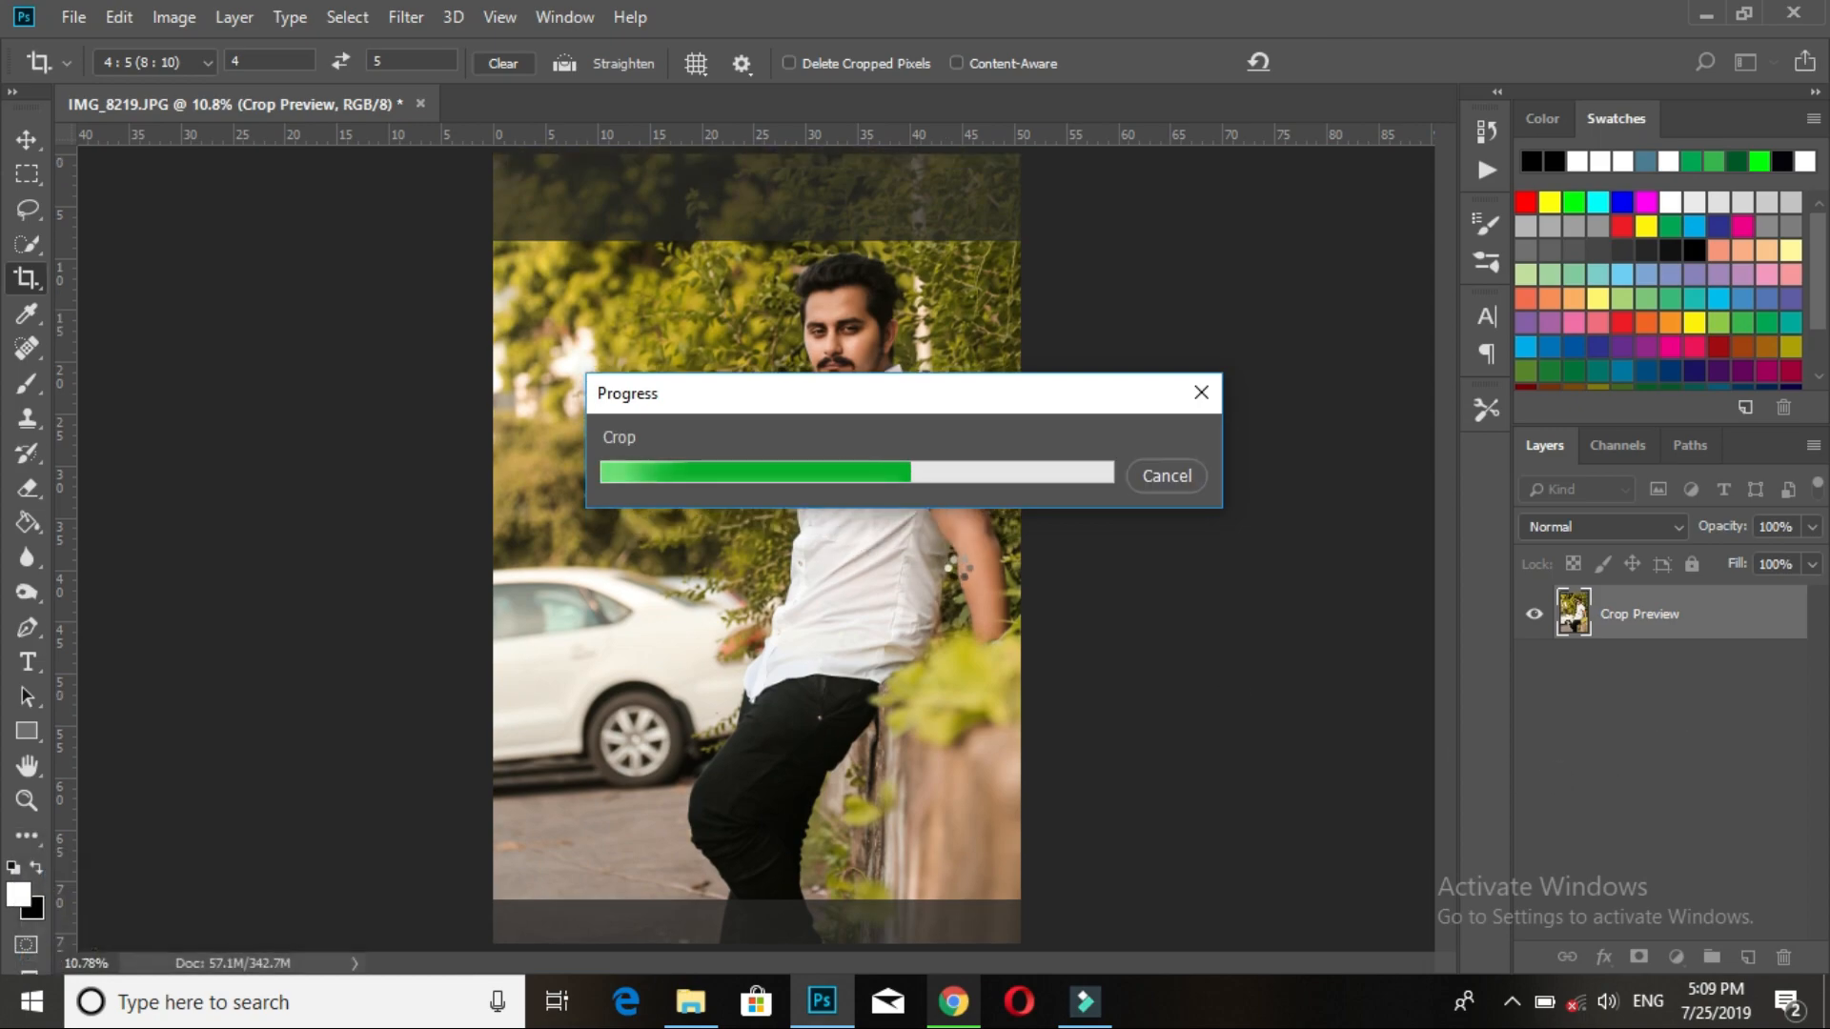
Step: Add a Levels adjustment layer above the stamped layer and move the black and white input points slightly inward
{"action": "left_click", "coordinate": [1675, 956]}
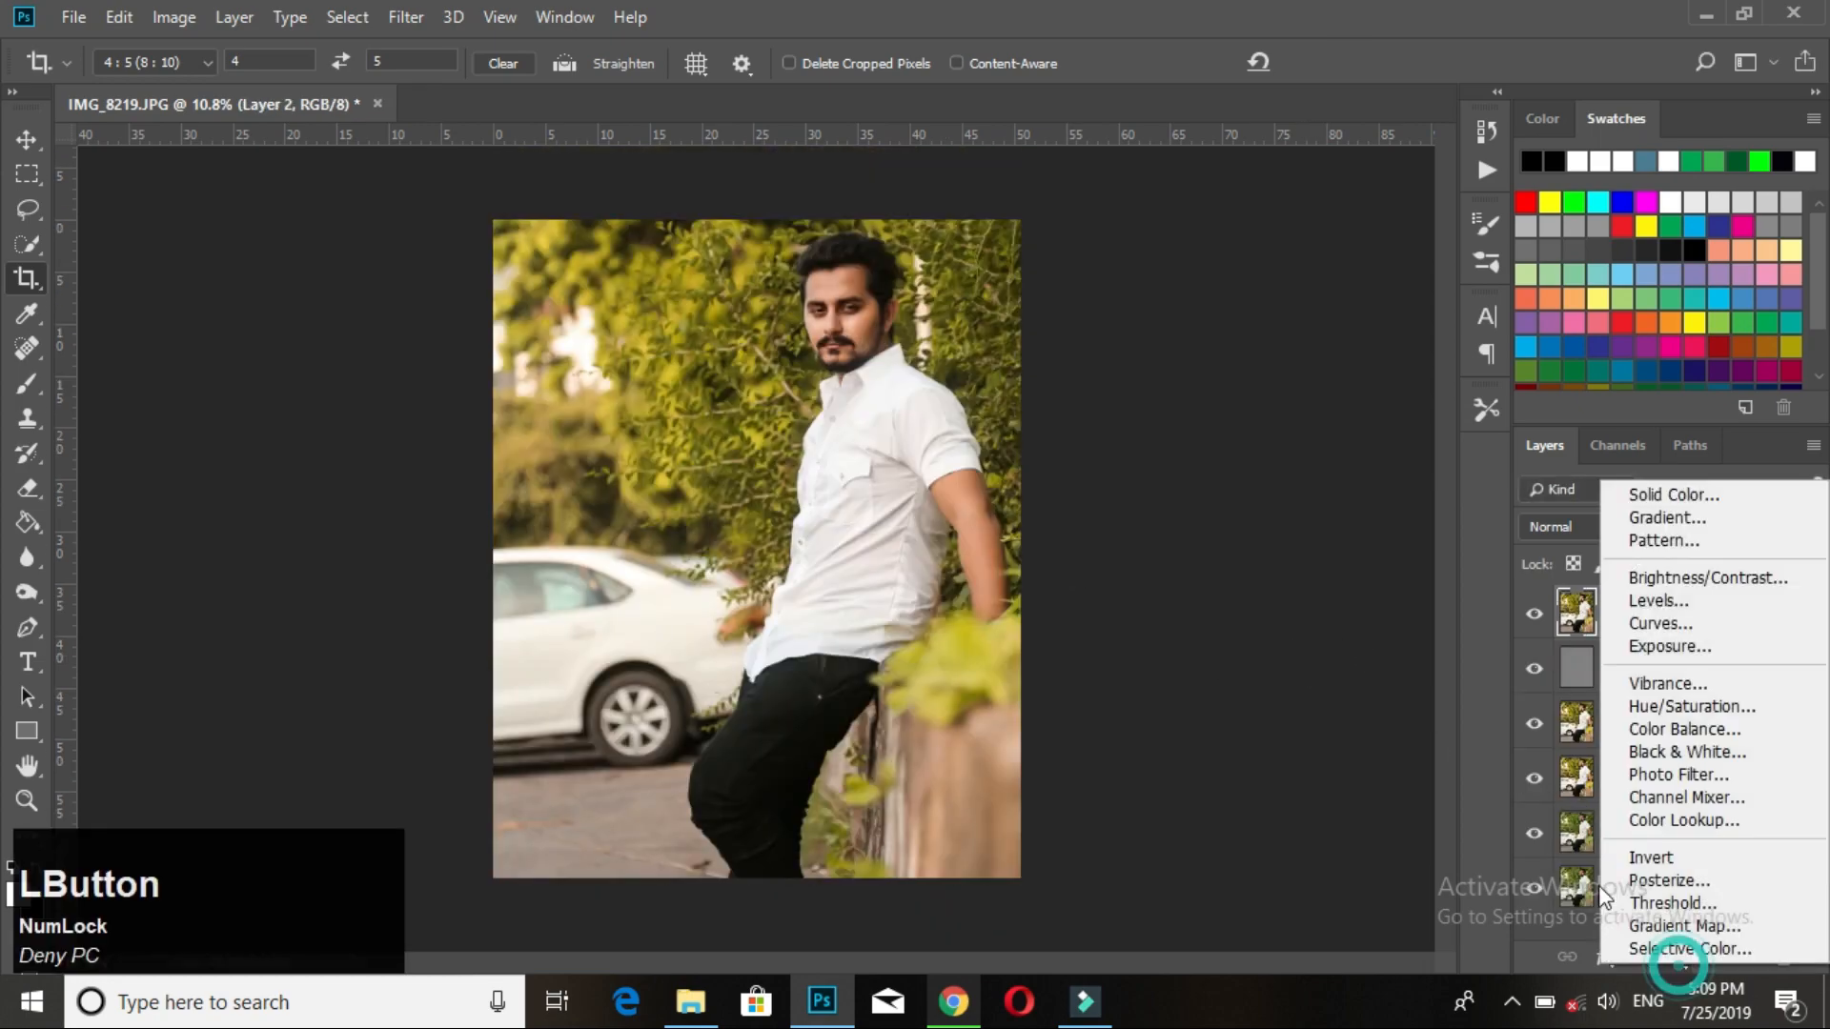
{"action": "left_click", "coordinate": [1663, 615]}
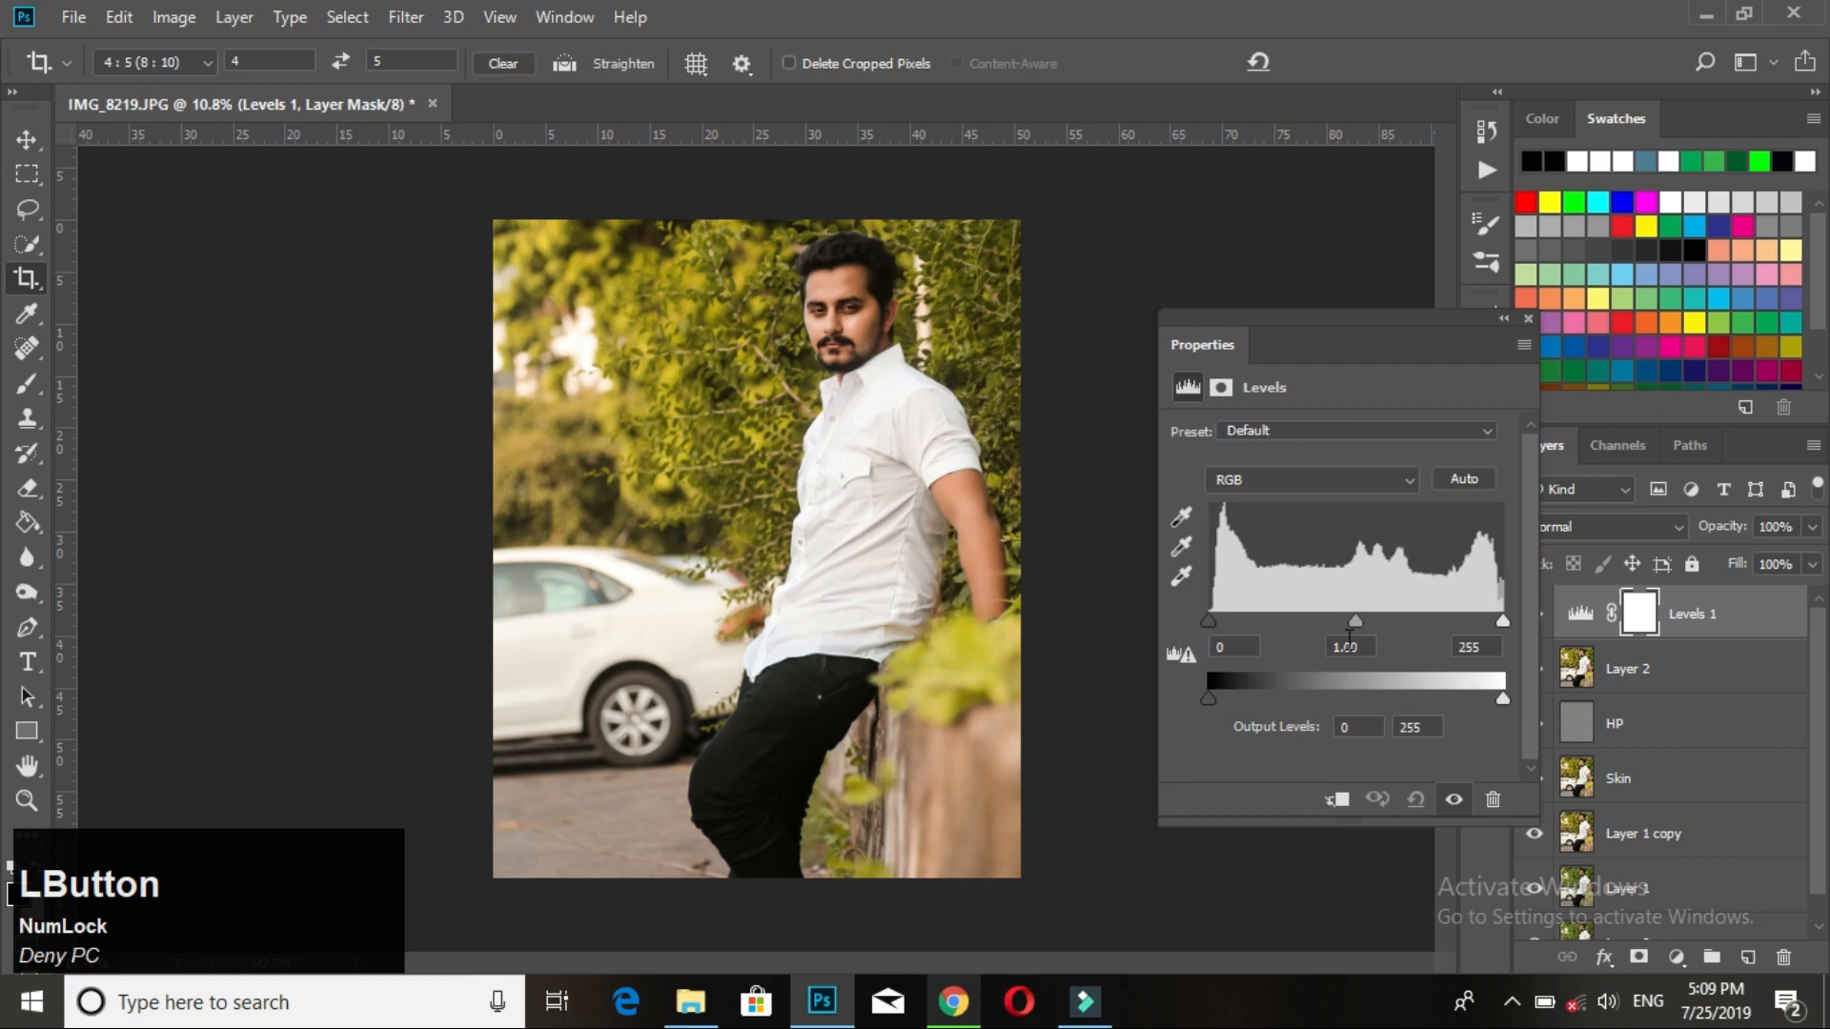
{"action": "key", "text": "alt"}
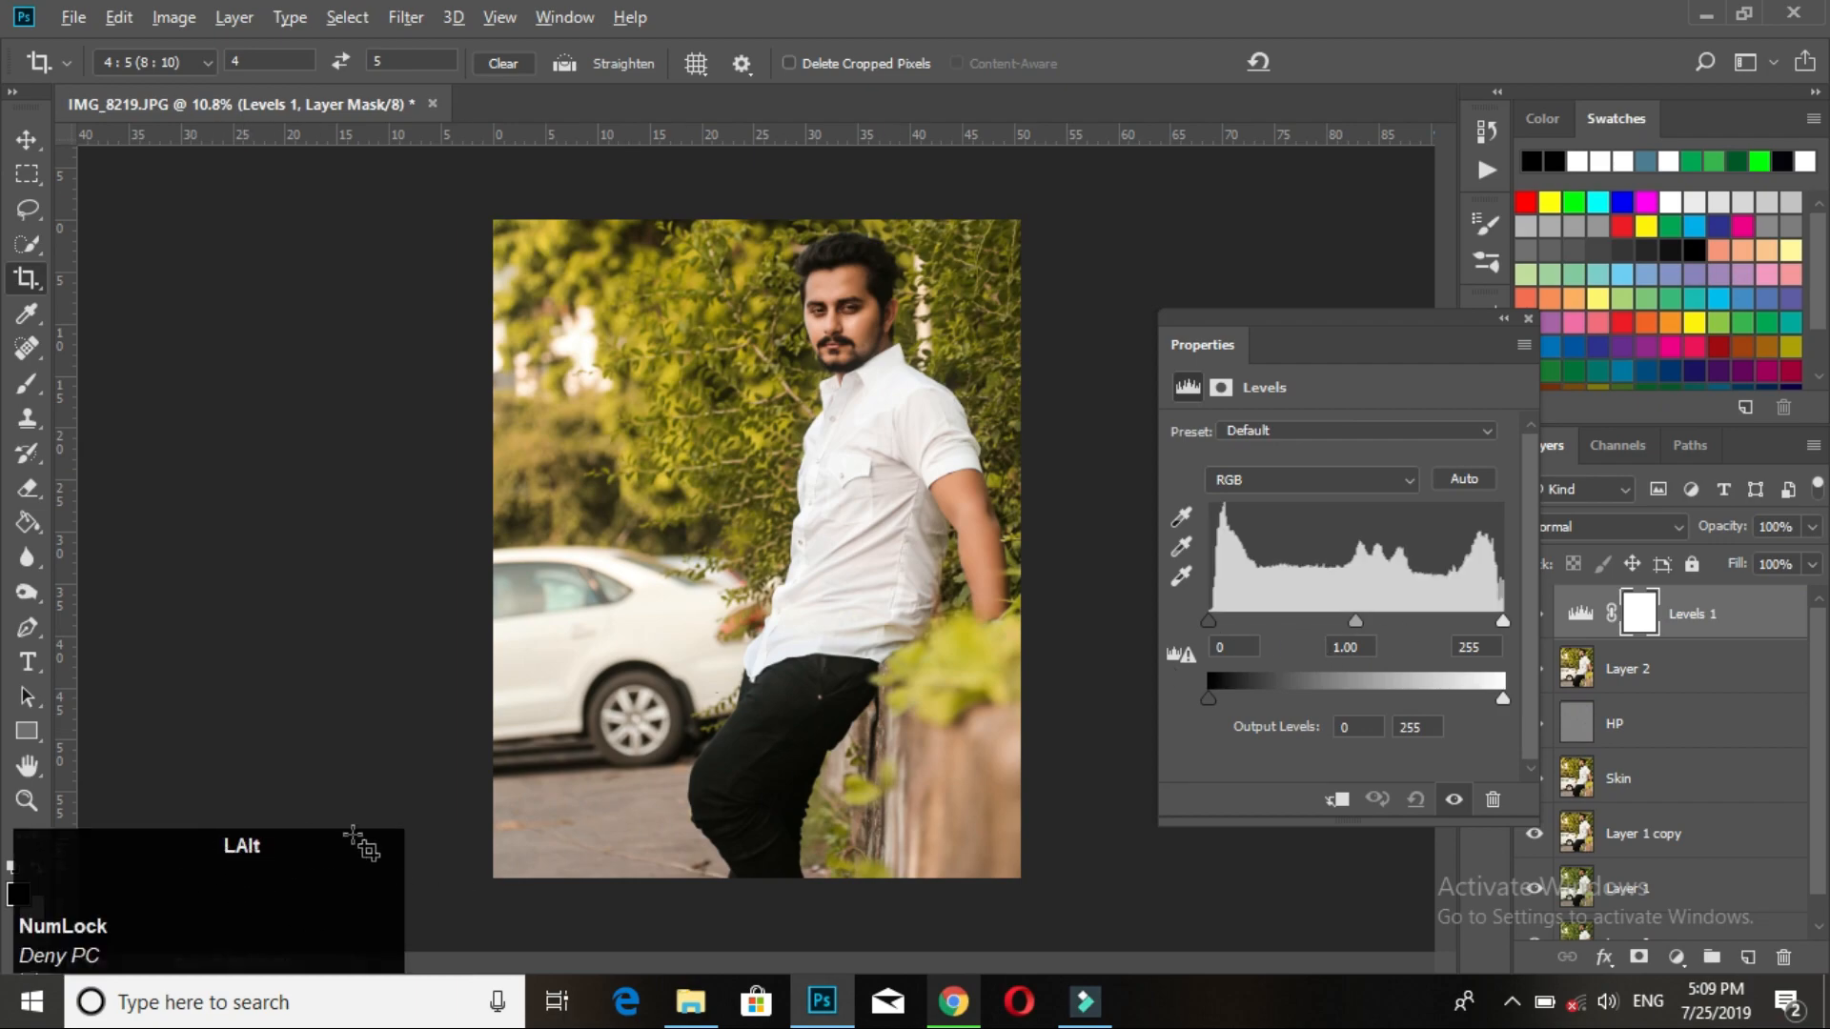
{"action": "left_click_drag", "start_coordinate": [1211, 624], "coordinate": [1217, 664]}
{"action": "left_click_drag", "start_coordinate": [1504, 621], "coordinate": [1499, 652]}
{"action": "left_click", "coordinate": [1528, 319]}
Step: Compare the photo with and without the Levels adjustment, and compare the original bottom layer with the full edit
{"action": "left_click", "coordinate": [1535, 619]}
{"action": "left_click", "coordinate": [1534, 620]}
{"action": "left_click", "coordinate": [1534, 620]}
{"action": "left_click", "coordinate": [1535, 620]}
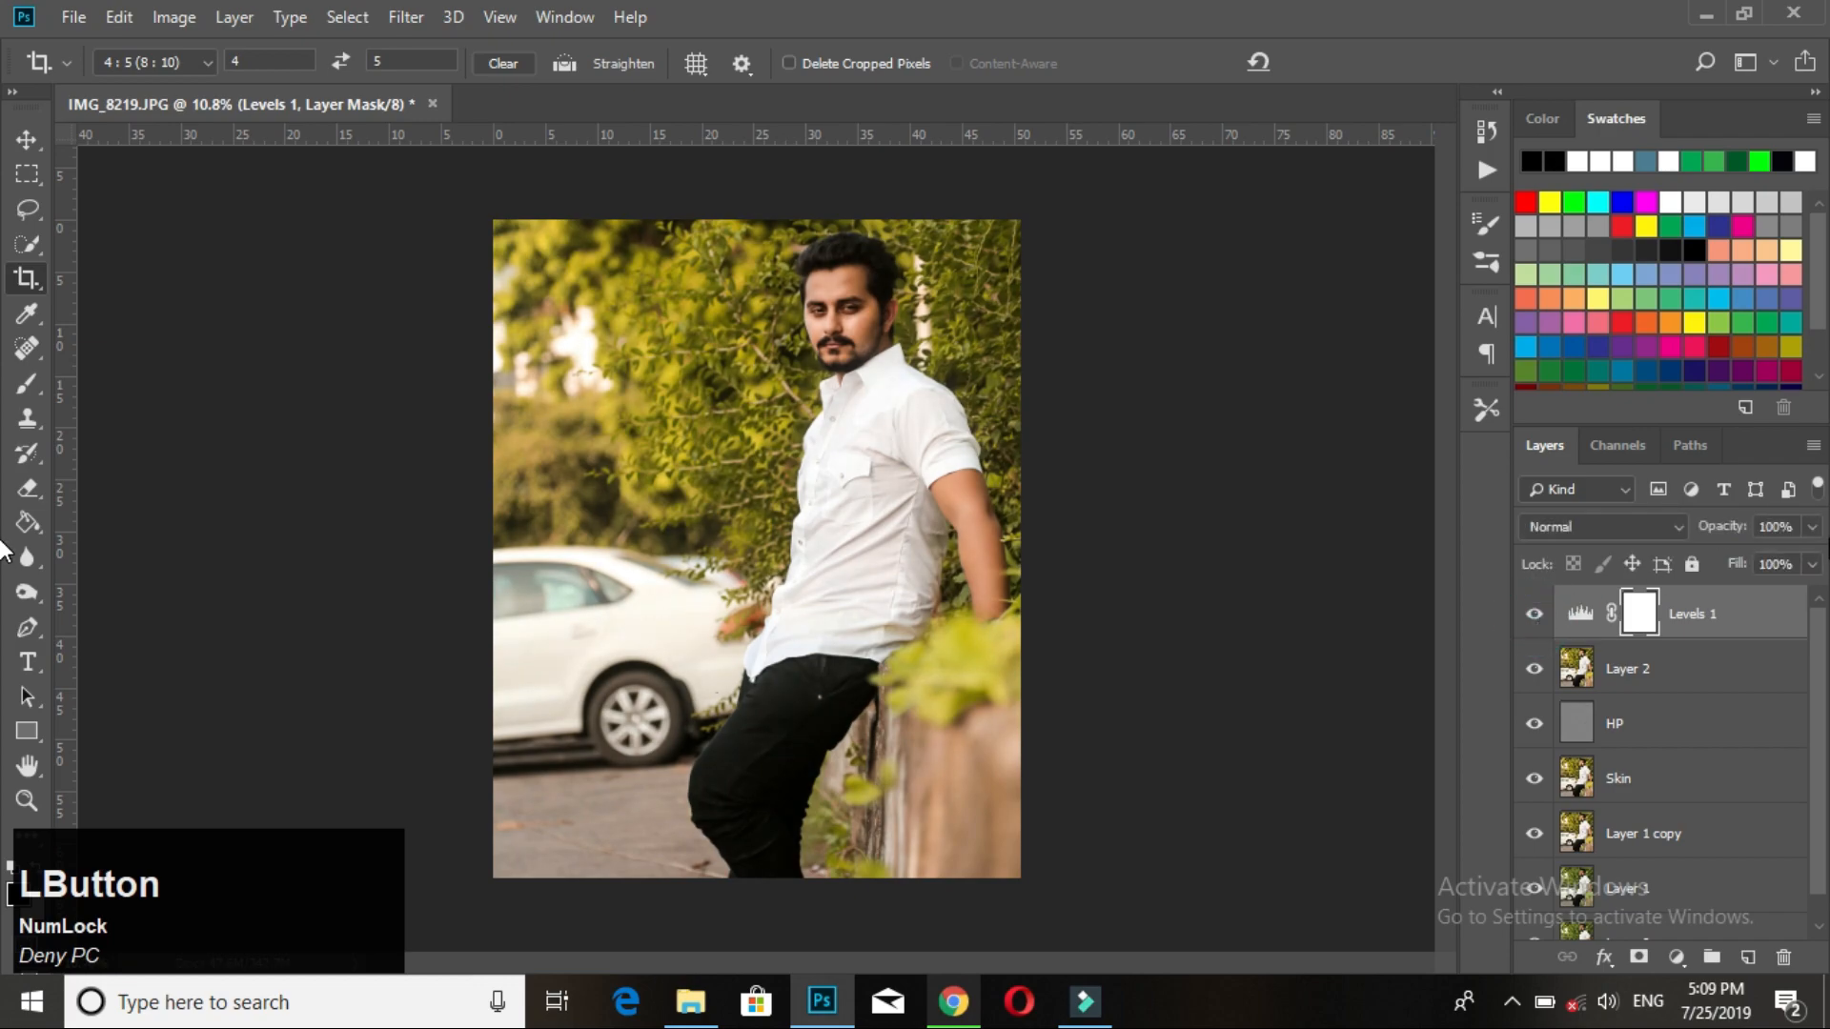
{"action": "left_click_drag", "start_coordinate": [1820, 661], "coordinate": [1820, 686]}
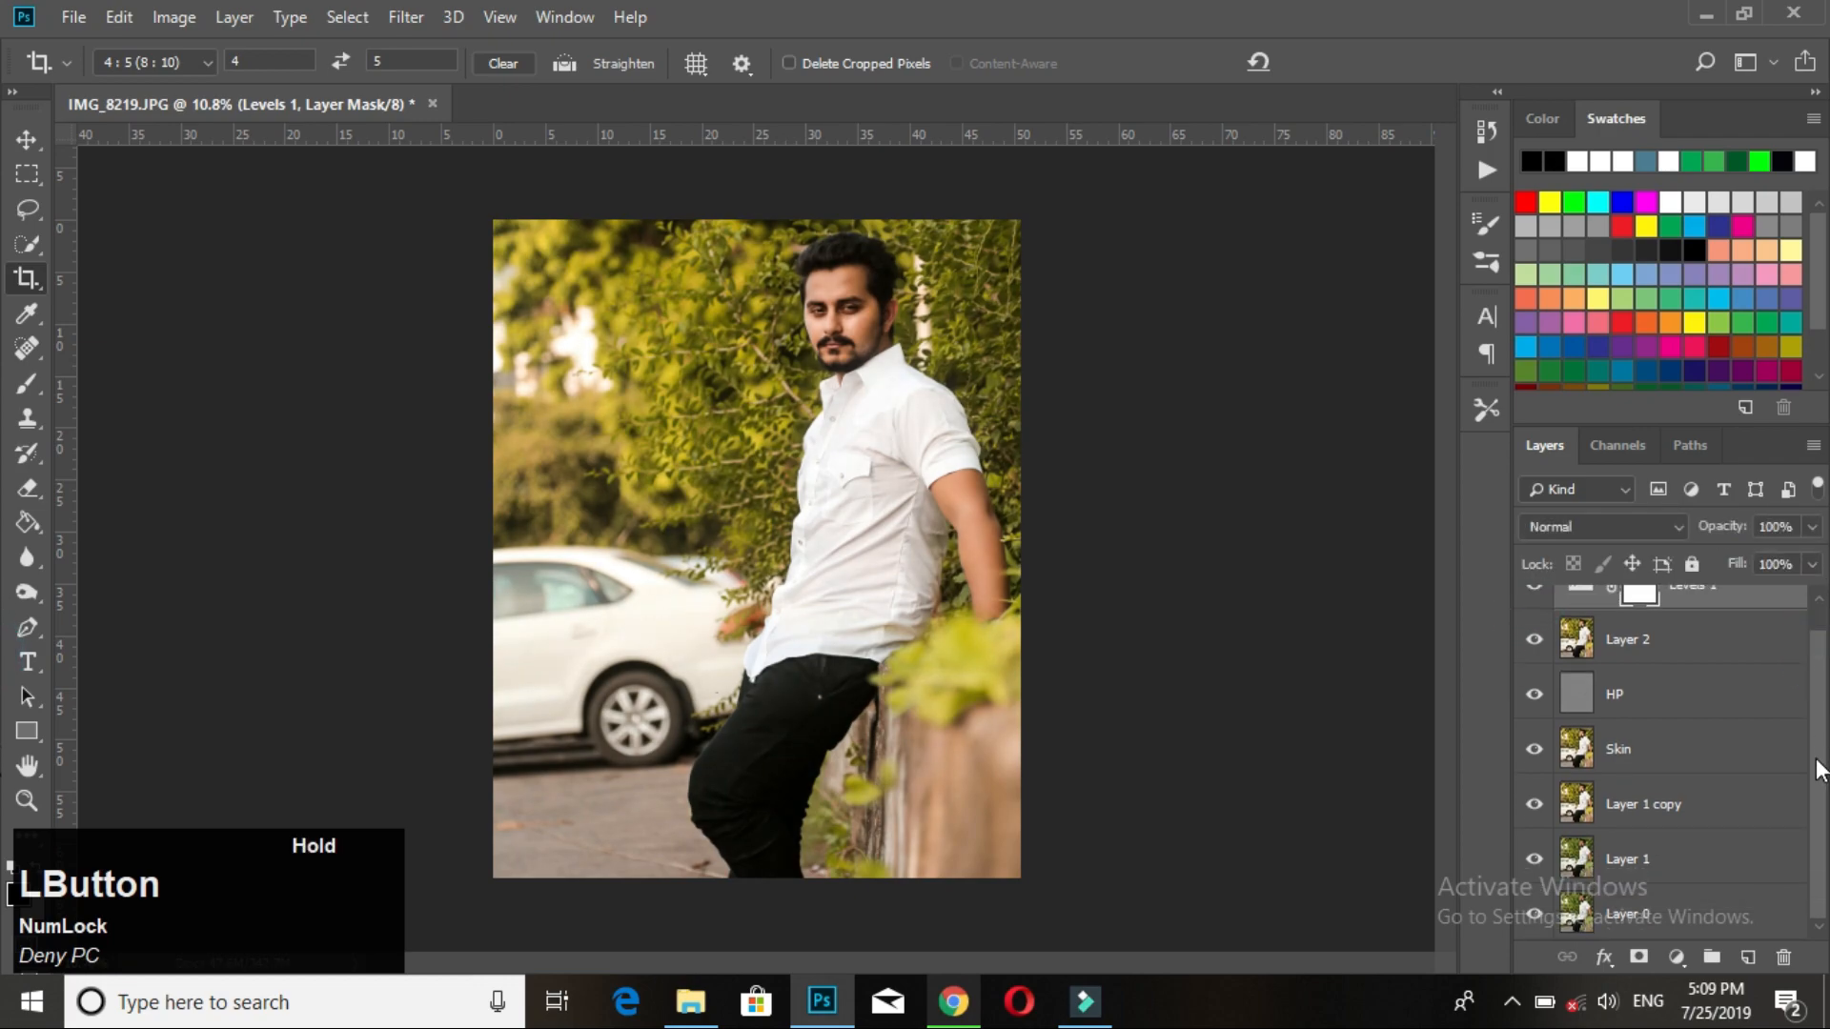
{"action": "left_click", "coordinate": [1535, 916], "text": "alt"}
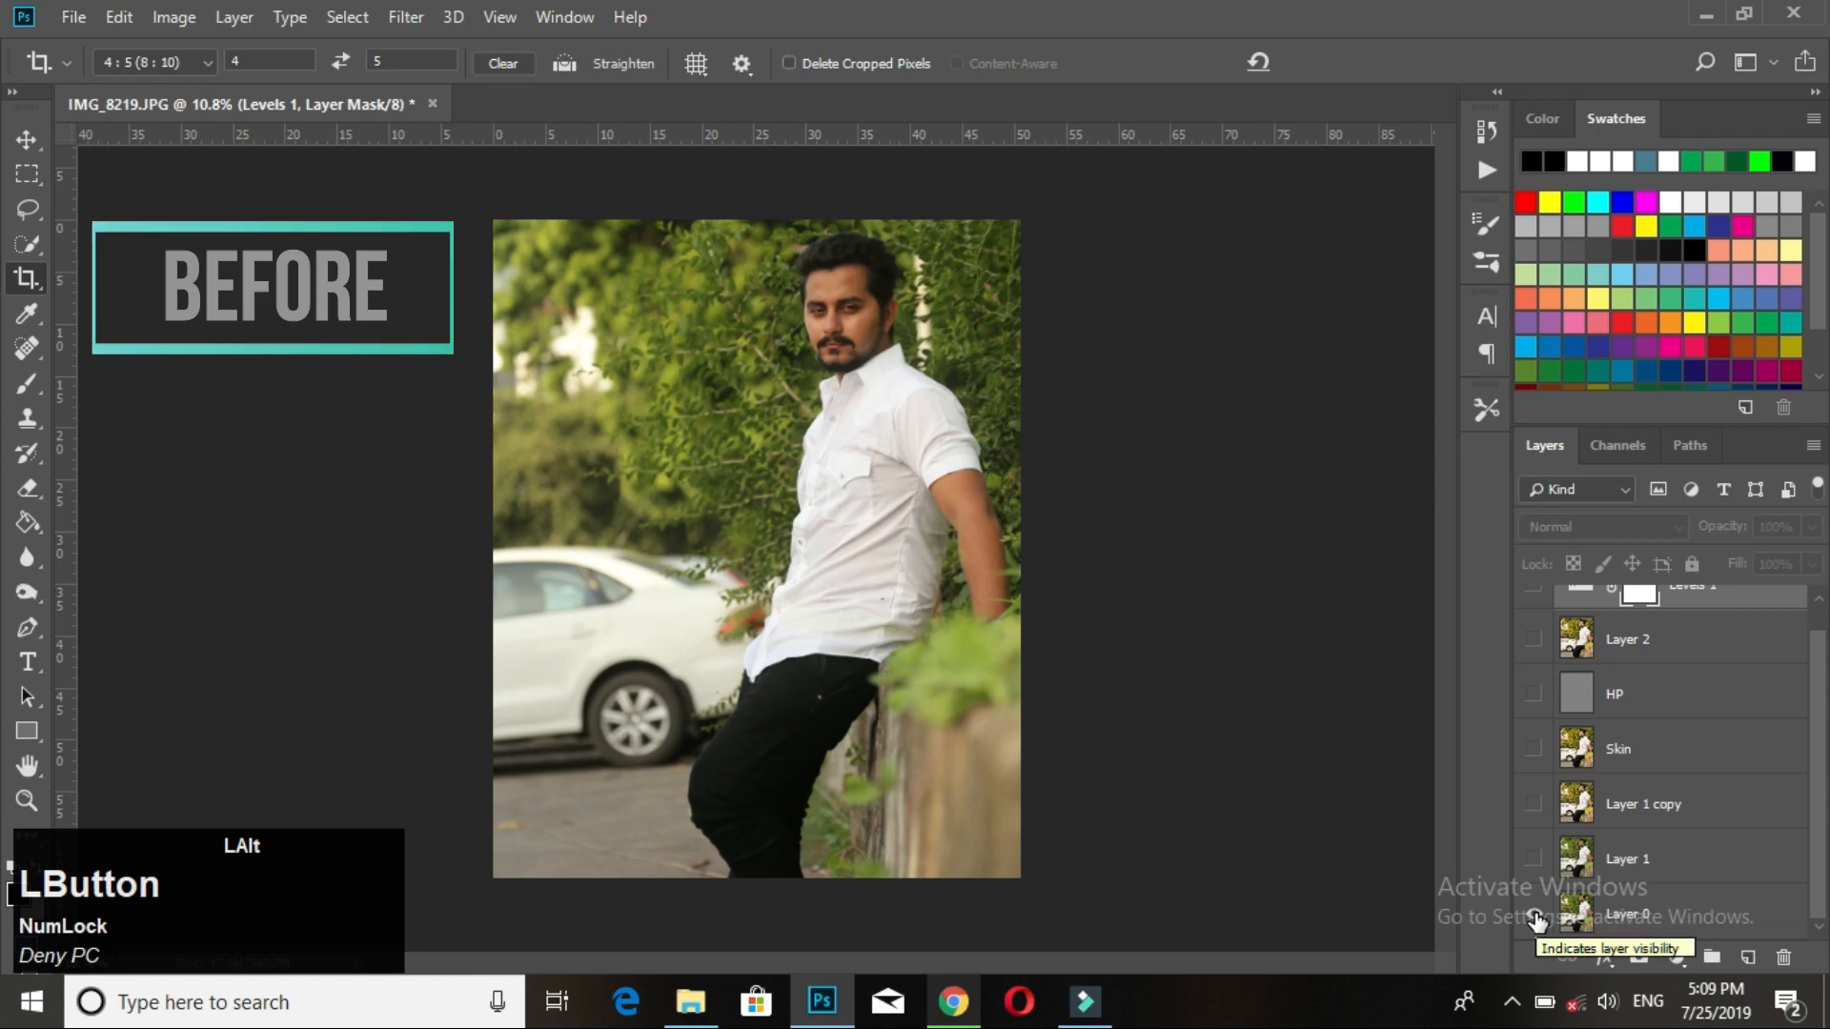
{"action": "left_click", "coordinate": [1535, 915], "text": "alt"}
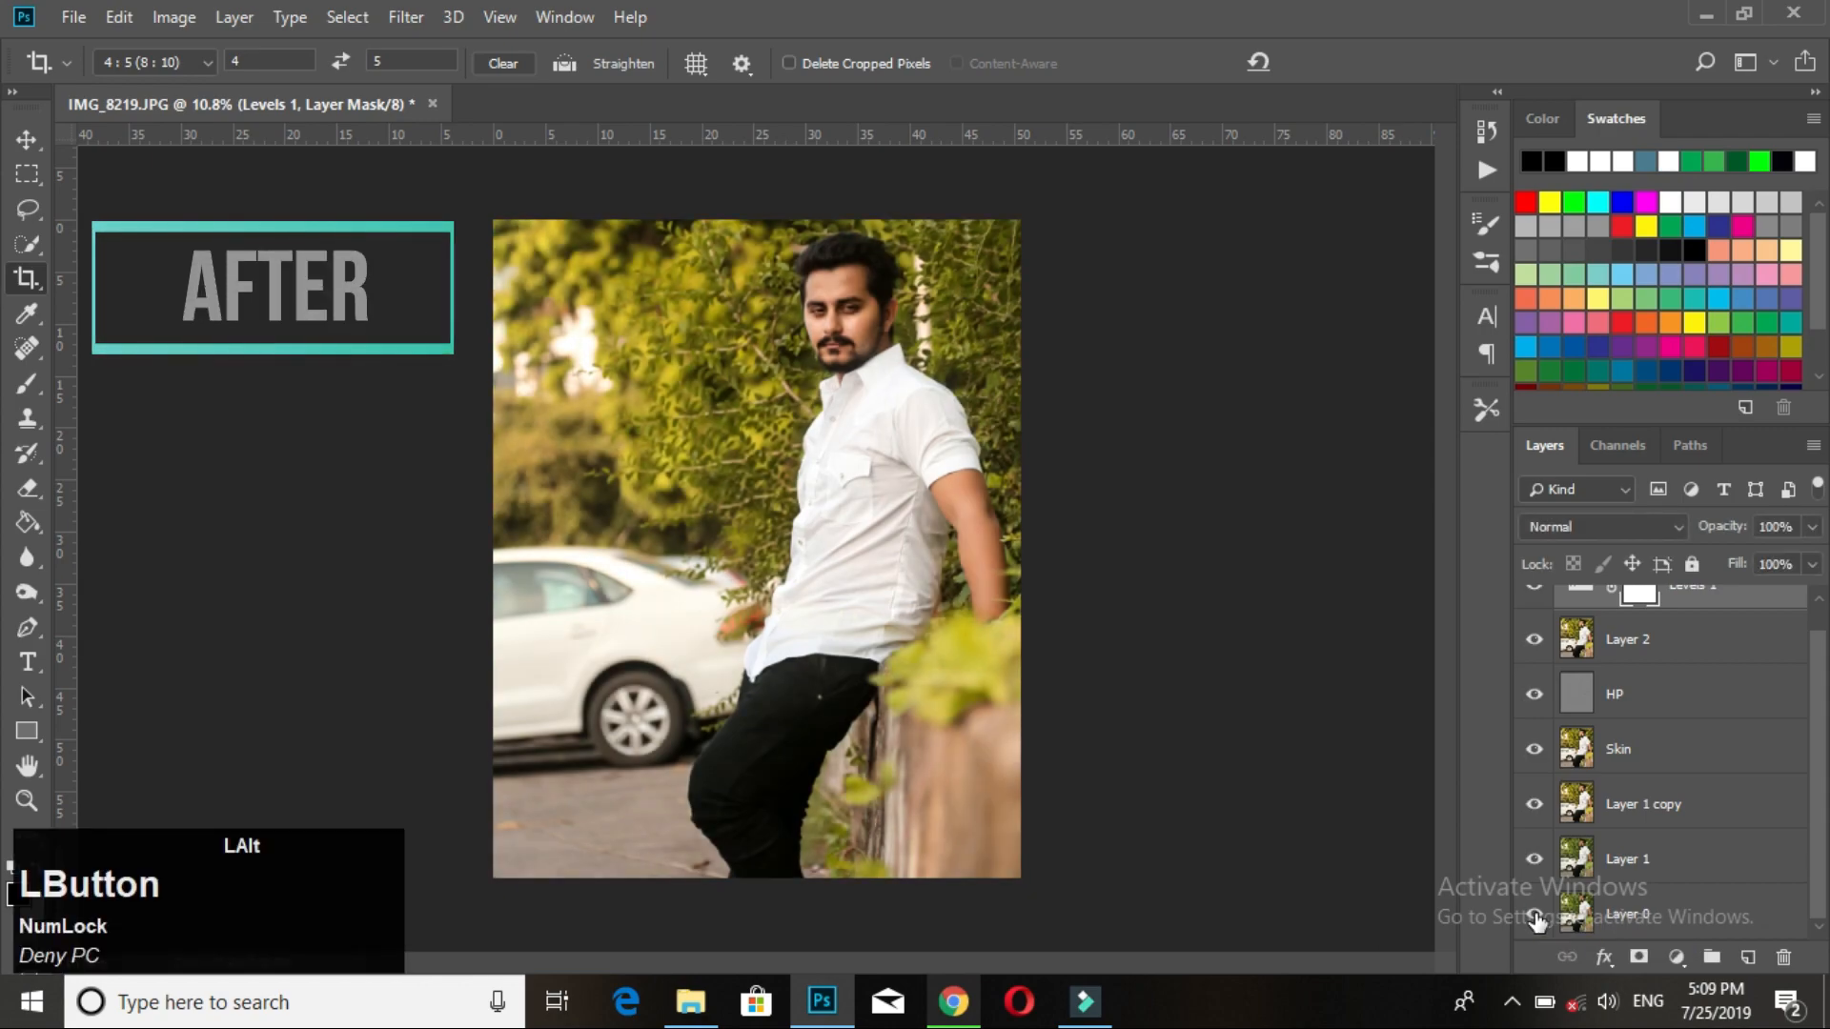